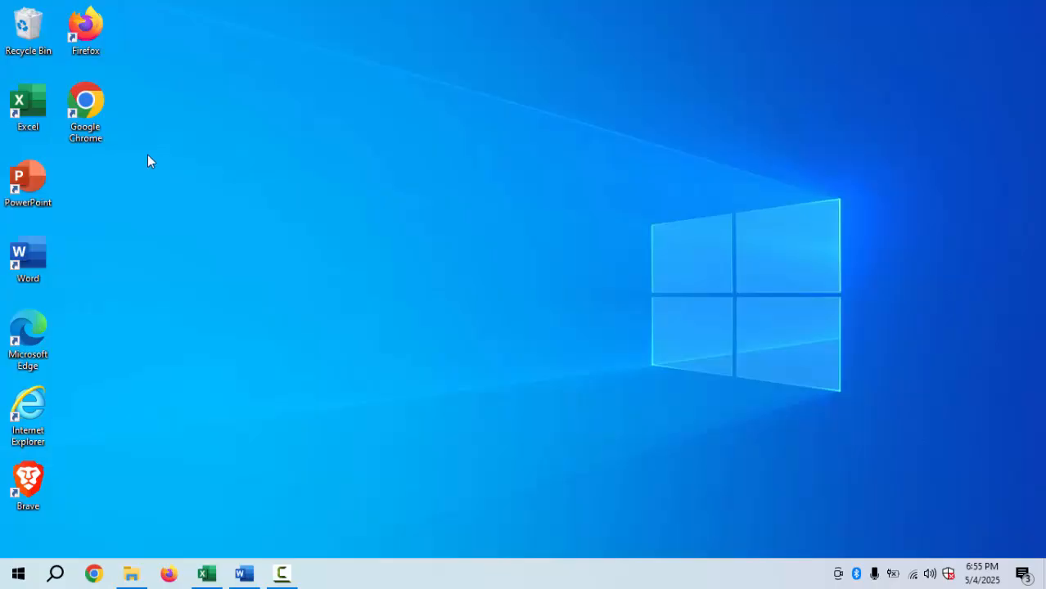
{"action": "double_click", "coordinate": [94, 102]}
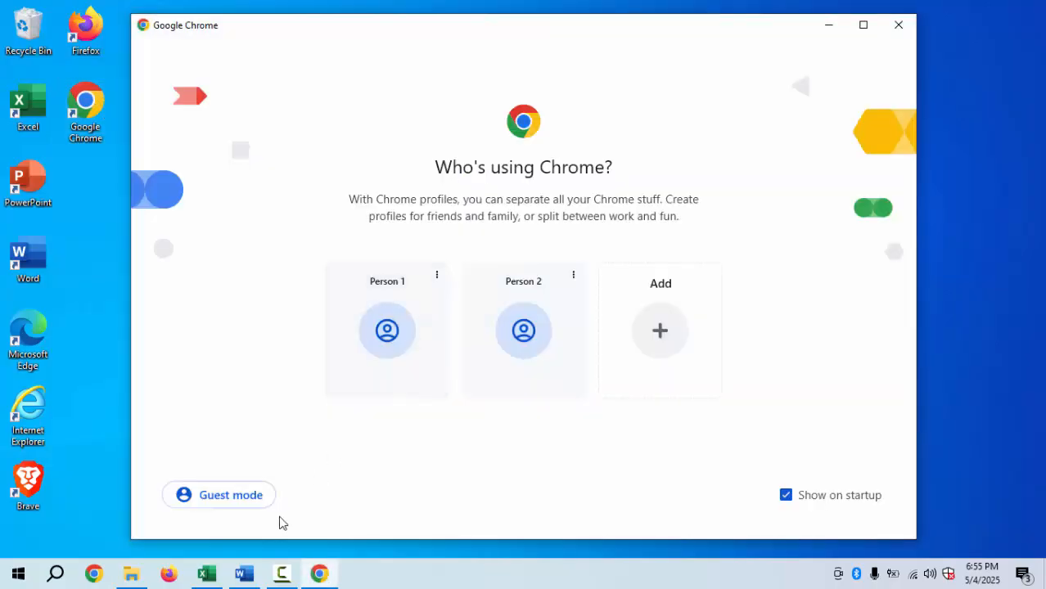
{"action": "left_click", "coordinate": [245, 501]}
{"action": "left_click", "coordinate": [753, 24]}
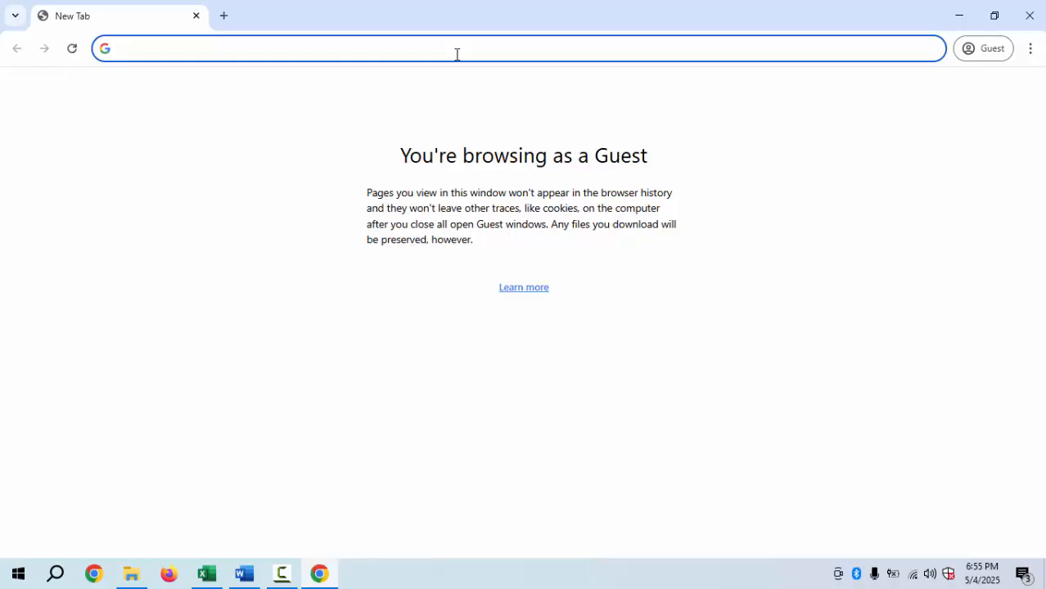
{"action": "type", "text": "www"}
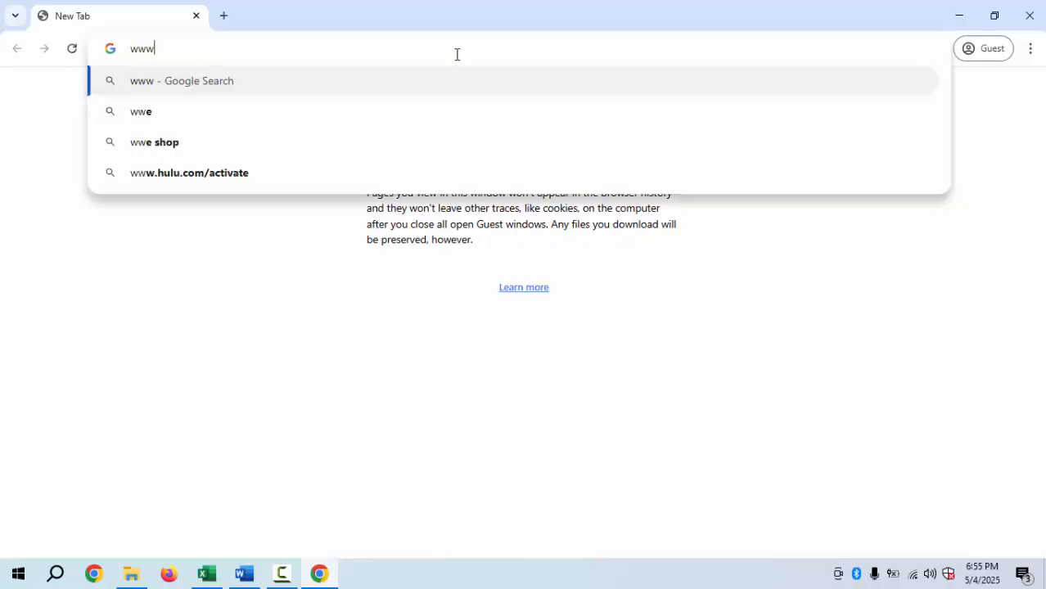
{"action": "type", "text": ".google."}
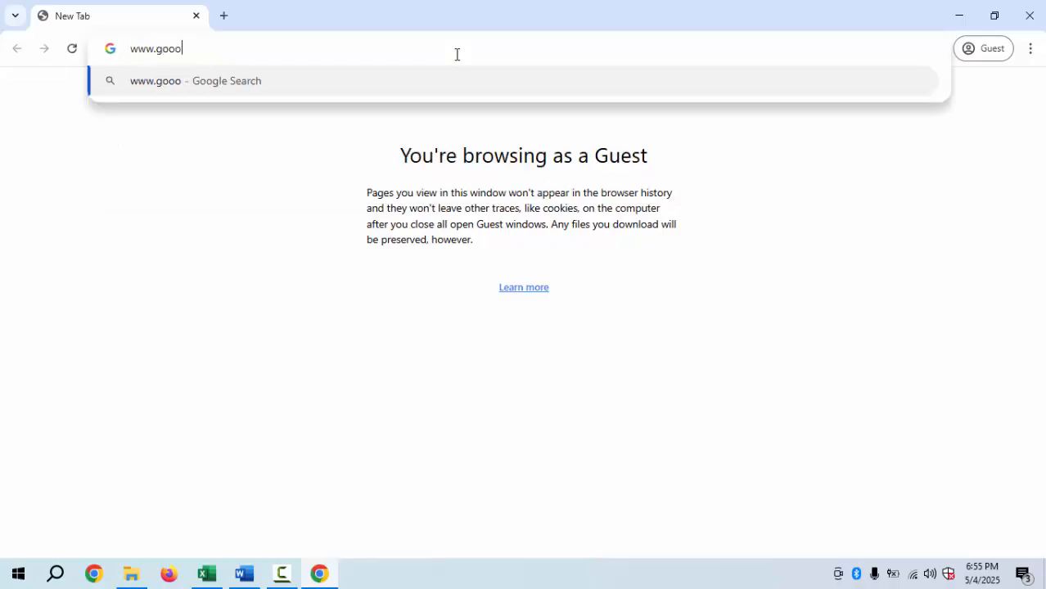
{"action": "type", "text": "com"}
{"action": "key", "text": "Return"}
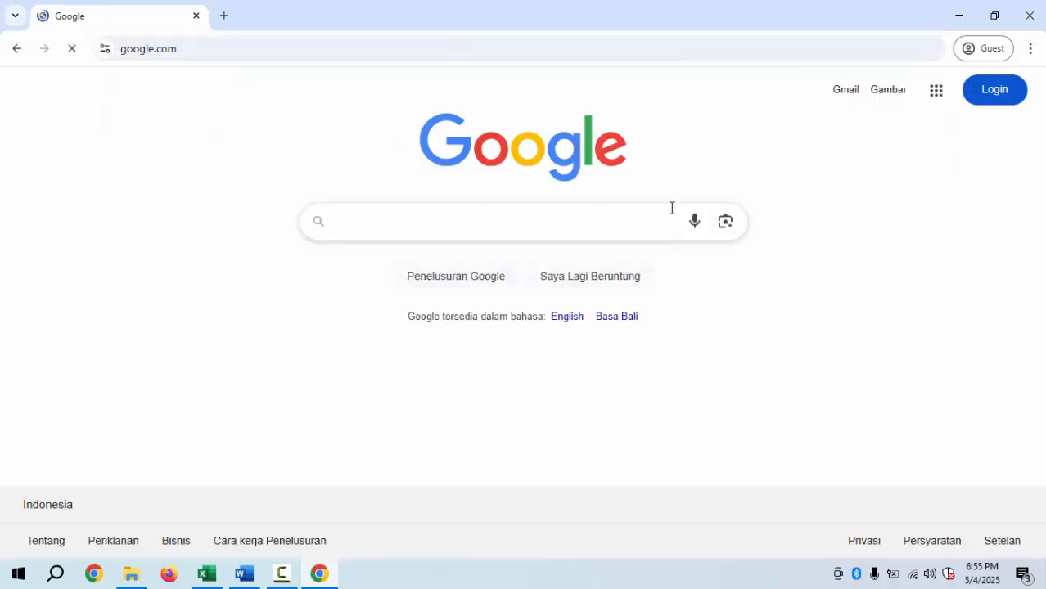
Sign in to the Google account with the account e-mail and password.
{"action": "left_click", "coordinate": [994, 99]}
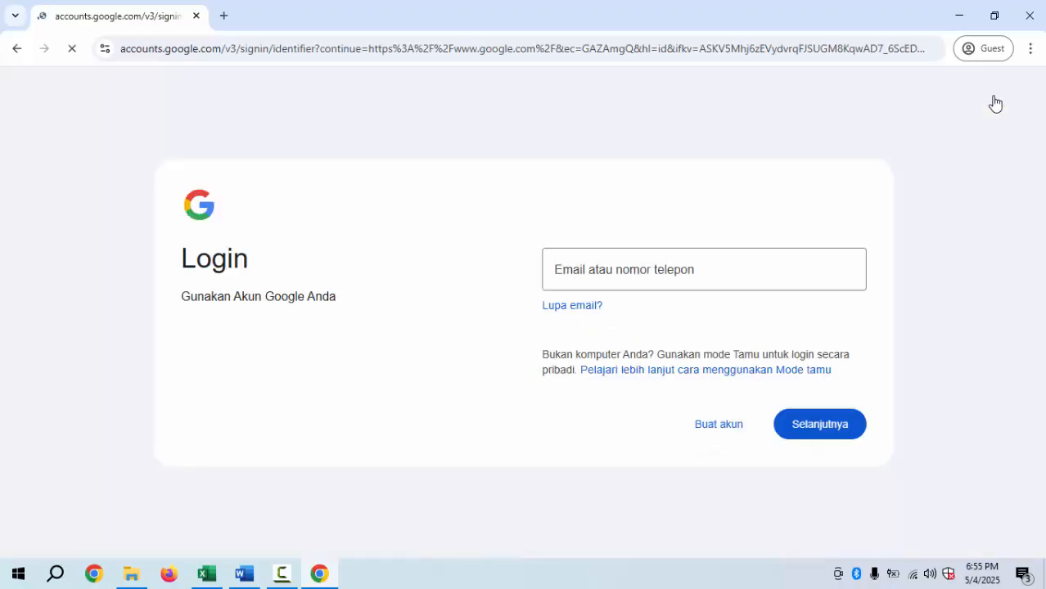
{"action": "left_click", "coordinate": [602, 249]}
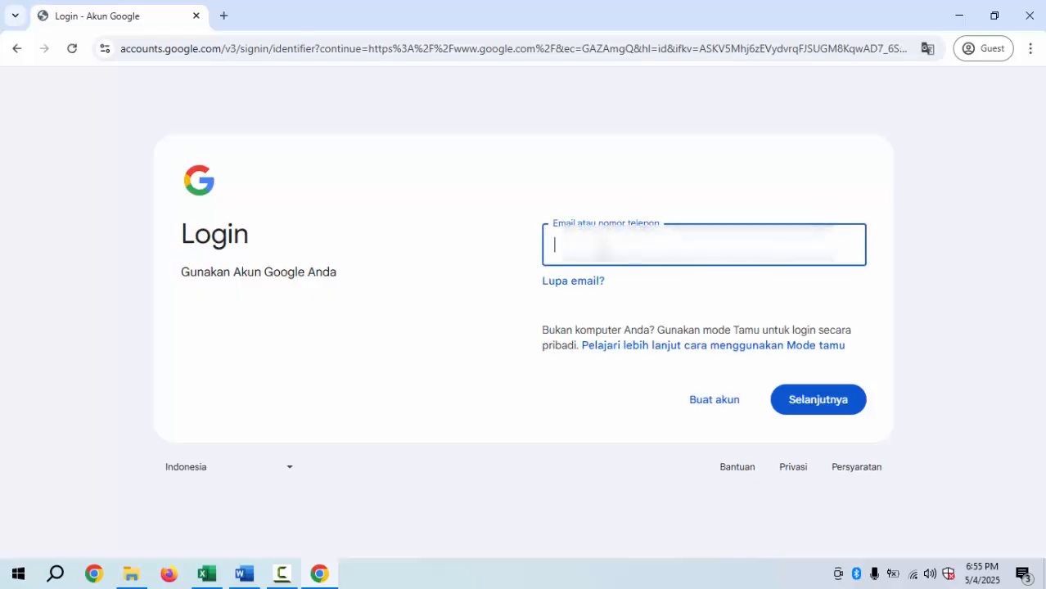
{"action": "type", "text": "za**"}
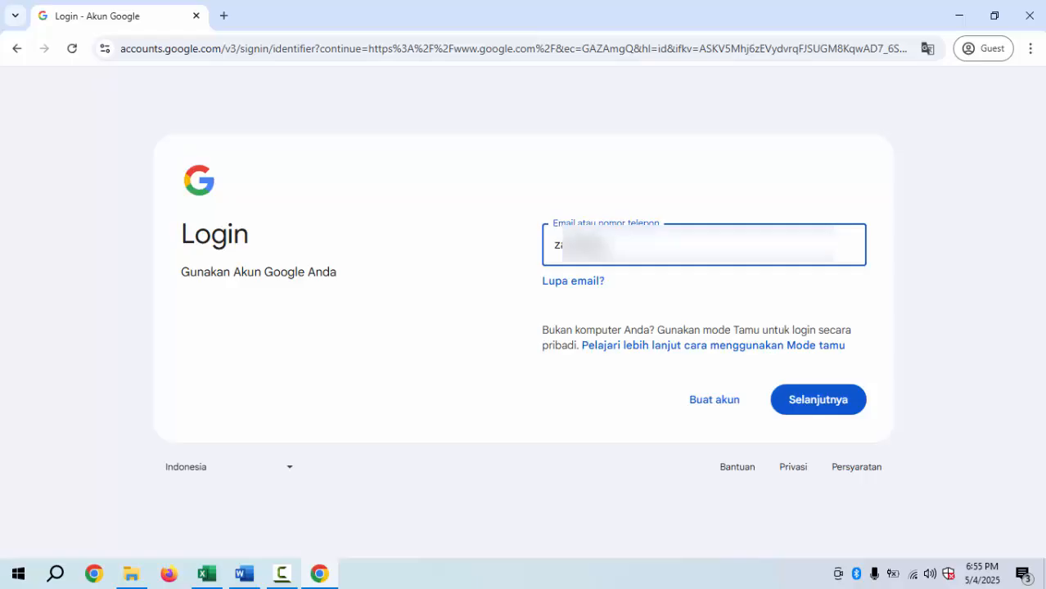
{"action": "type", "text": "****"}
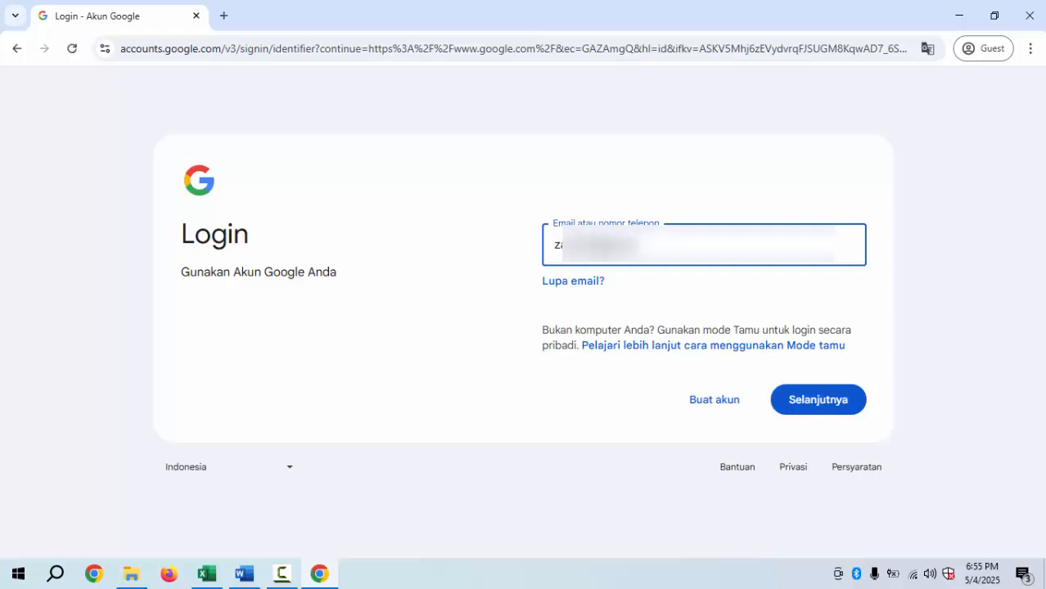
{"action": "type", "text": "***"}
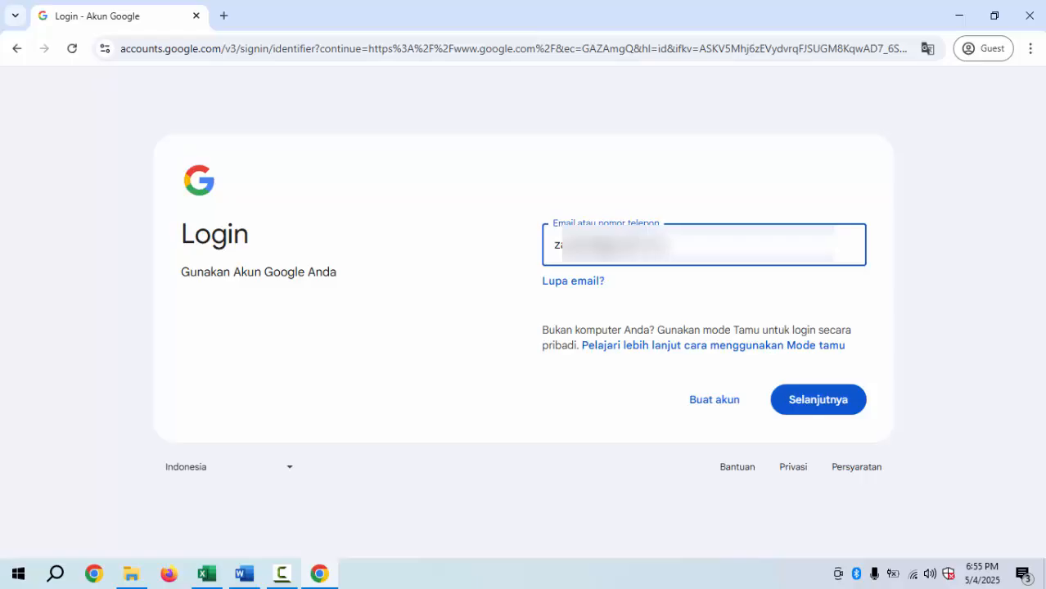
{"action": "left_click", "coordinate": [817, 407]}
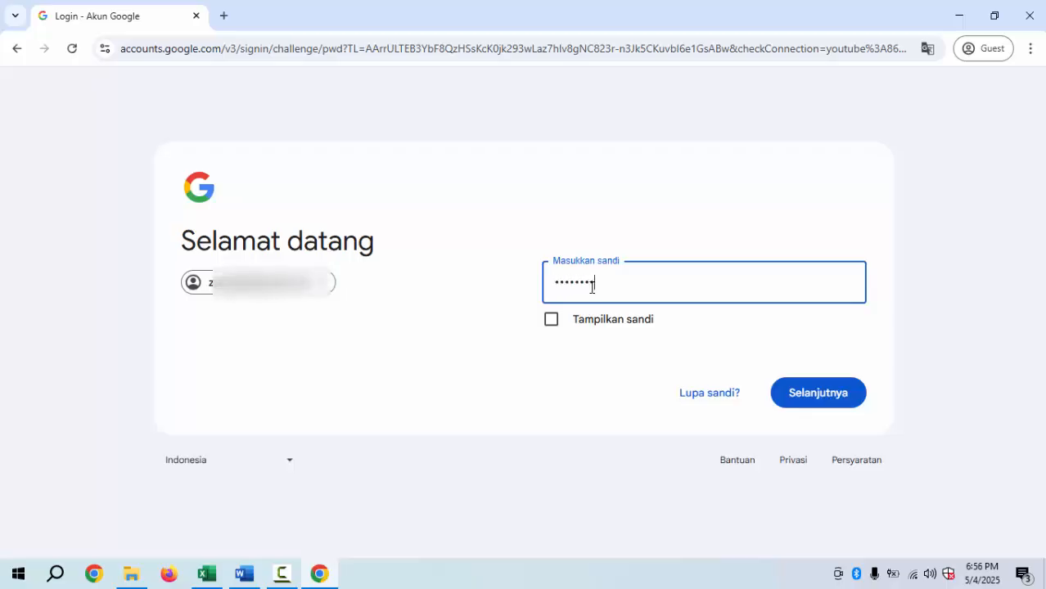
{"action": "left_click", "coordinate": [839, 401]}
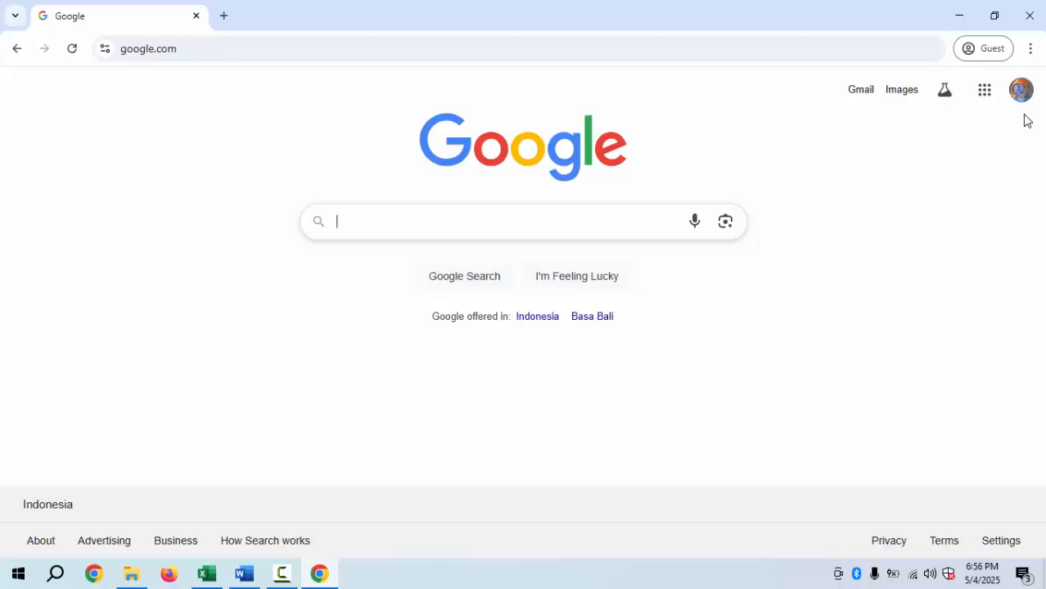
Open Google Drive from the Google apps and go to My Drive.
{"action": "left_click", "coordinate": [986, 99]}
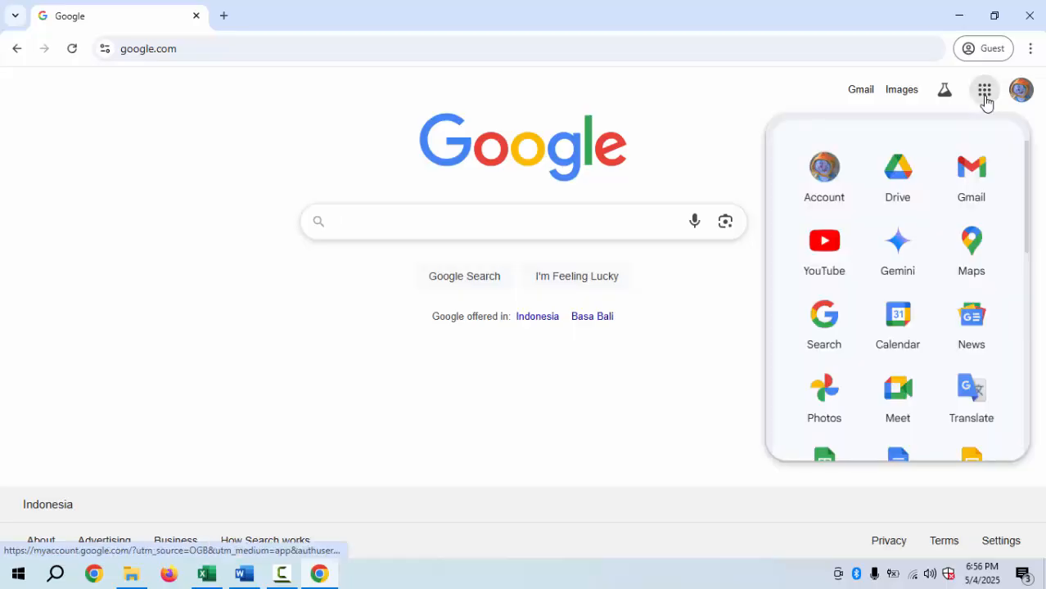
{"action": "left_click", "coordinate": [904, 187]}
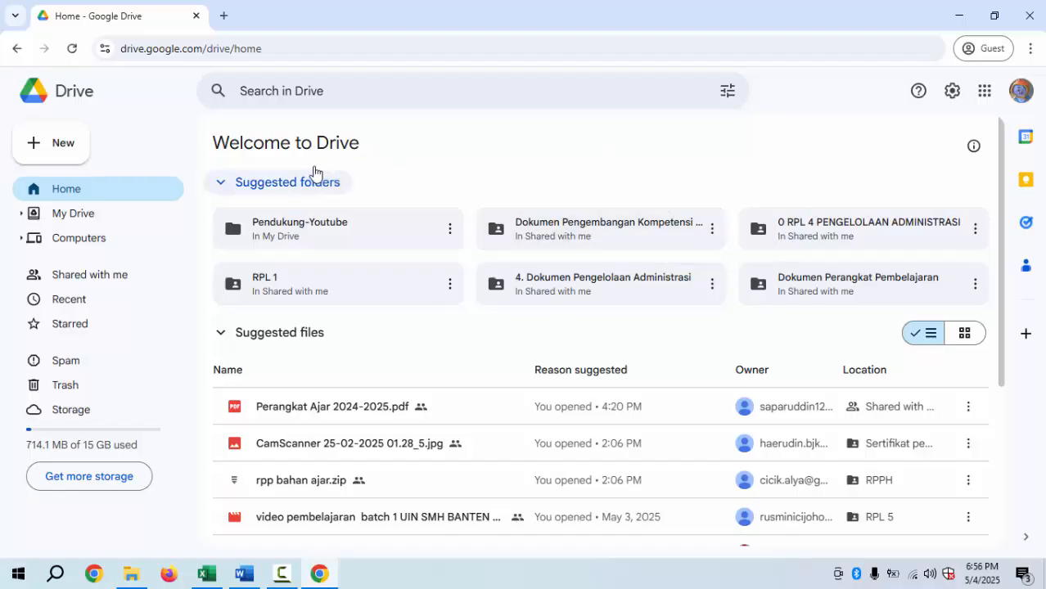
{"action": "left_click", "coordinate": [60, 220]}
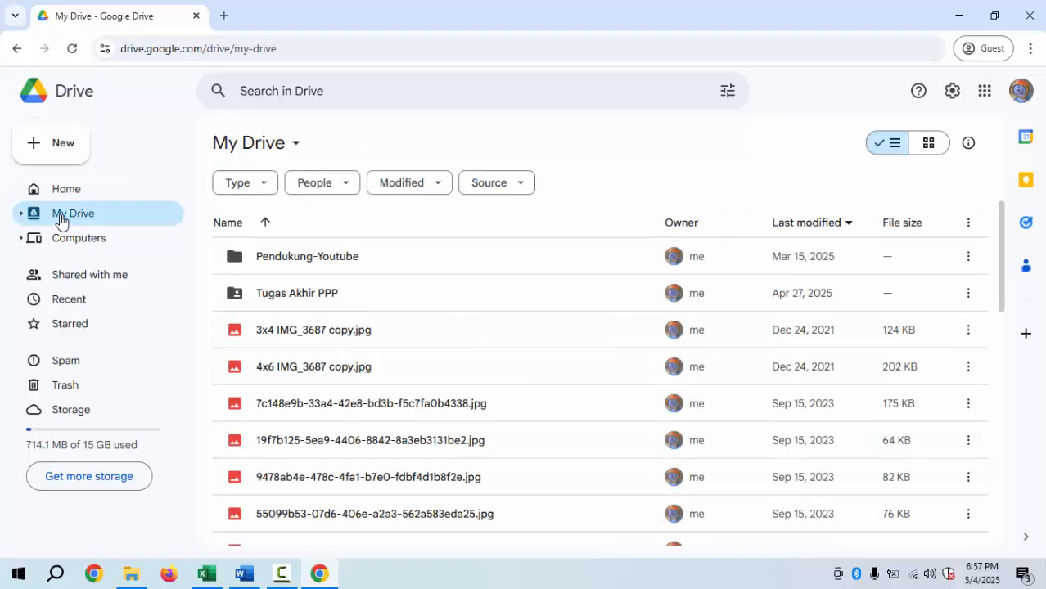
Create a new folder named "Dokumen Latihan" in My Drive.
{"action": "left_click", "coordinate": [54, 152]}
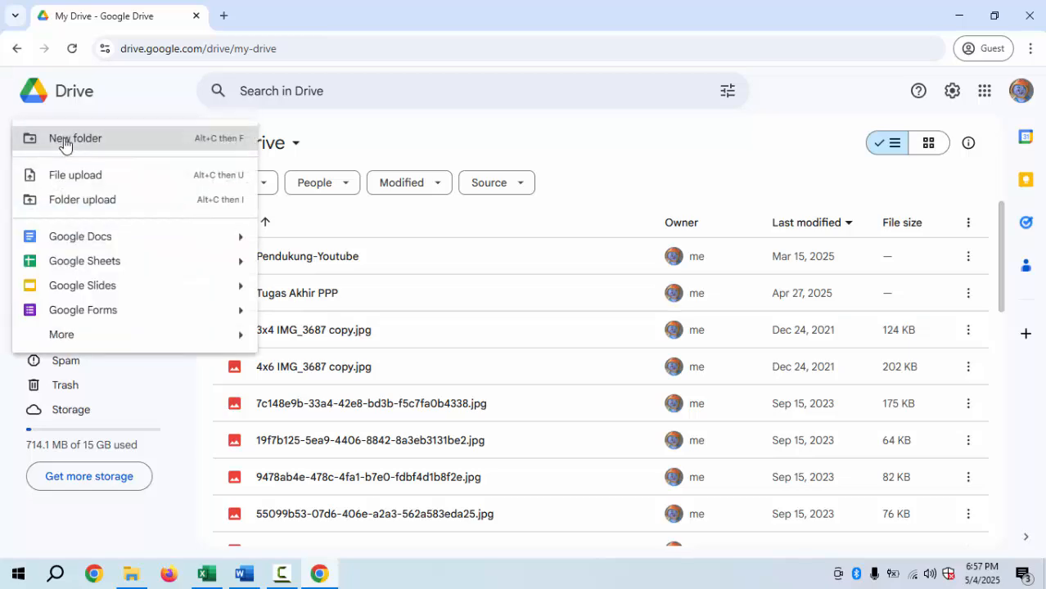
{"action": "left_click", "coordinate": [64, 141]}
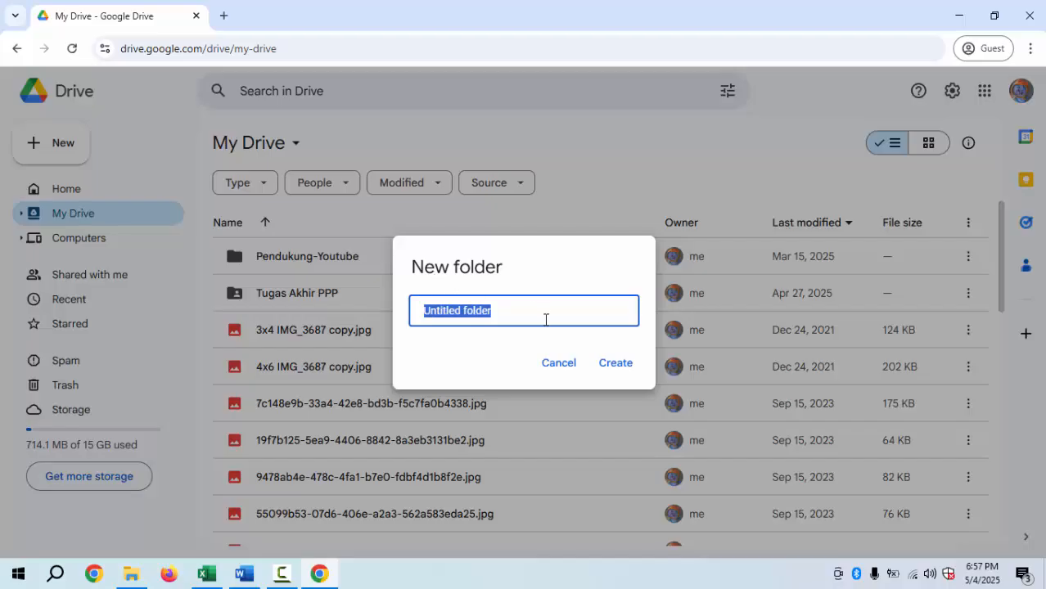
{"action": "type", "text": "Dokumen Lati"}
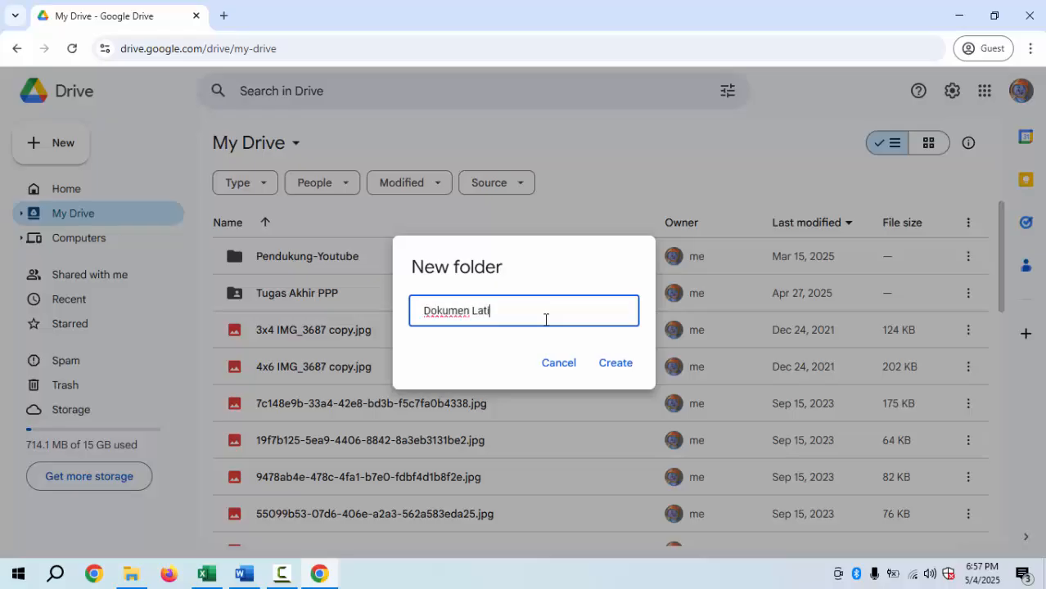
{"action": "type", "text": "han"}
{"action": "left_click", "coordinate": [611, 367]}
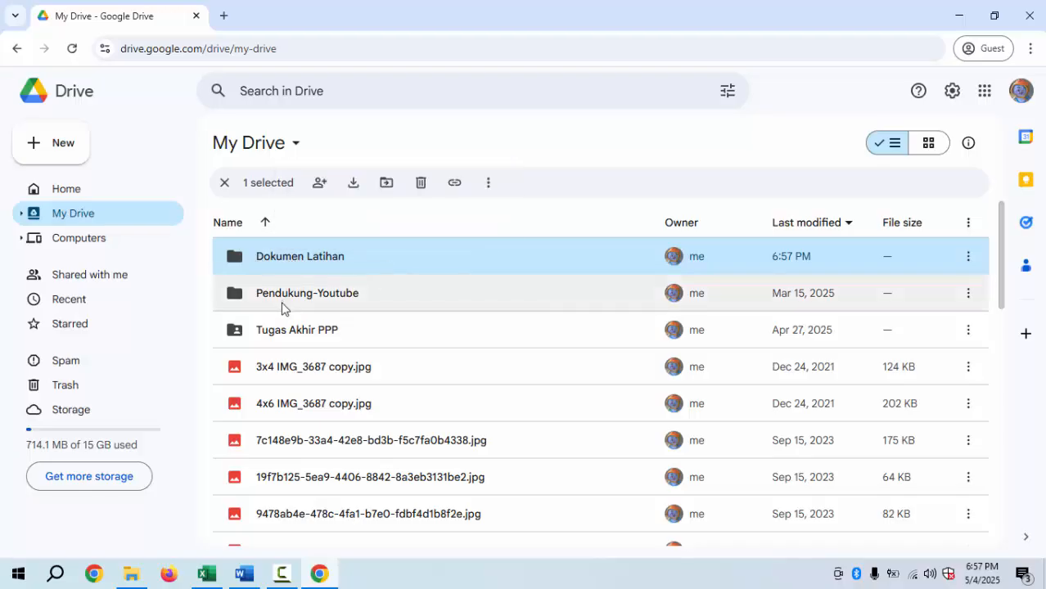
Open the Dokumen Latihan folder and create a subfolder named "Data Diri" in it.
{"action": "double_click", "coordinate": [286, 259]}
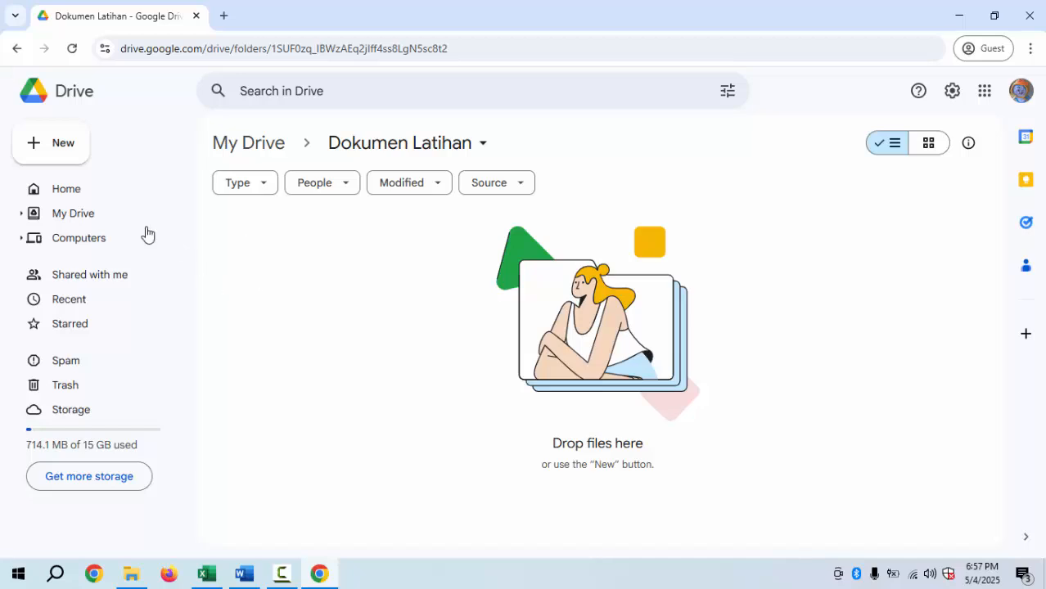
{"action": "left_click", "coordinate": [79, 155]}
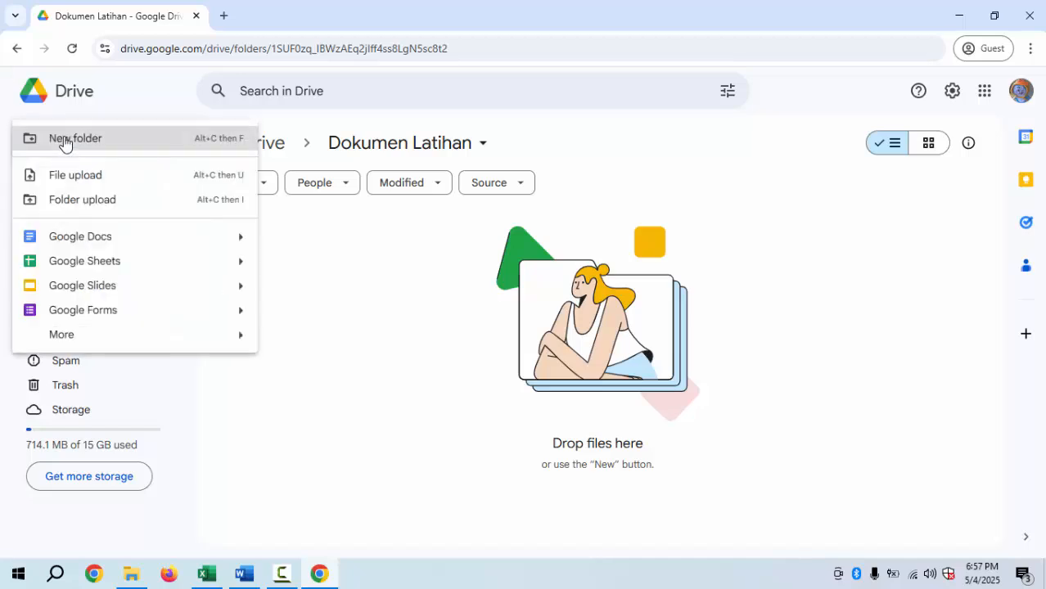
{"action": "left_click", "coordinate": [66, 139]}
{"action": "type", "text": "Da"}
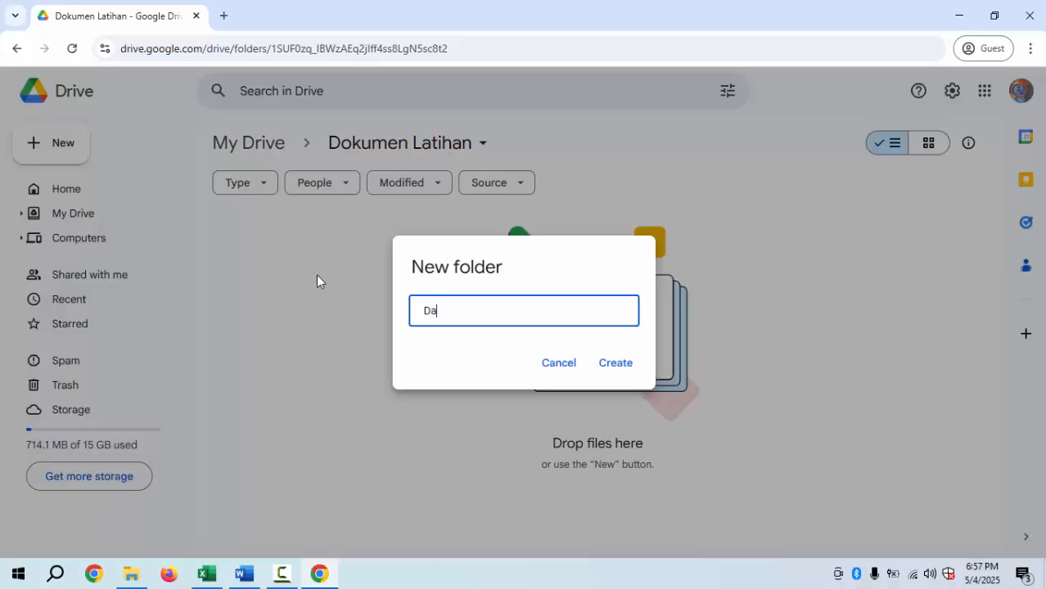
{"action": "type", "text": "ta Diri"}
{"action": "left_click", "coordinate": [613, 365]}
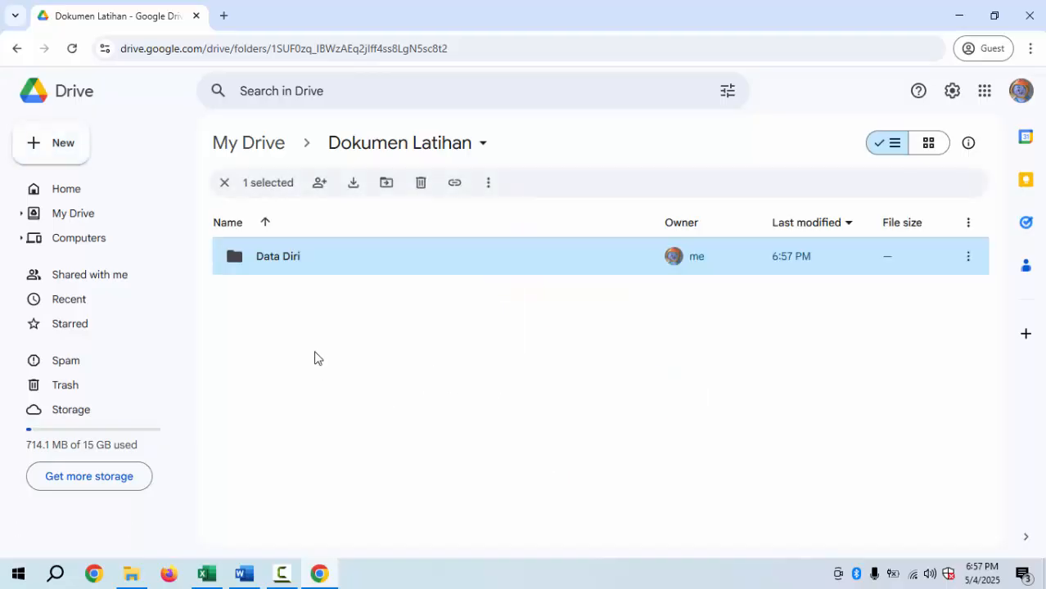
Create a second subfolder named "Data Tugas" inside Dokumen Latihan and clear the selection.
{"action": "left_click", "coordinate": [72, 154]}
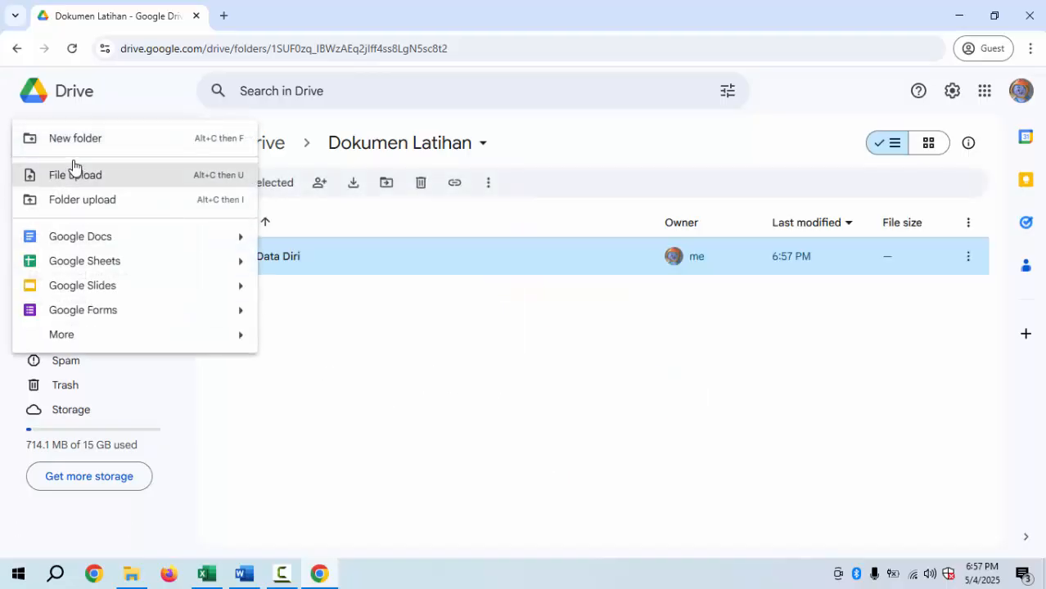
{"action": "left_click", "coordinate": [385, 338]}
{"action": "right_click", "coordinate": [282, 319]}
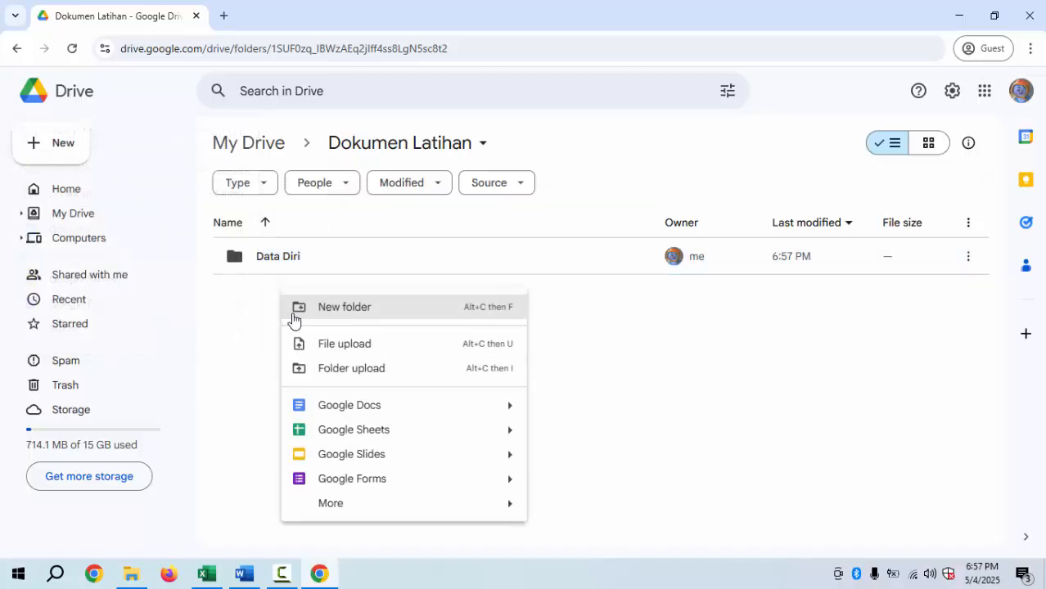
{"action": "left_click", "coordinate": [332, 311]}
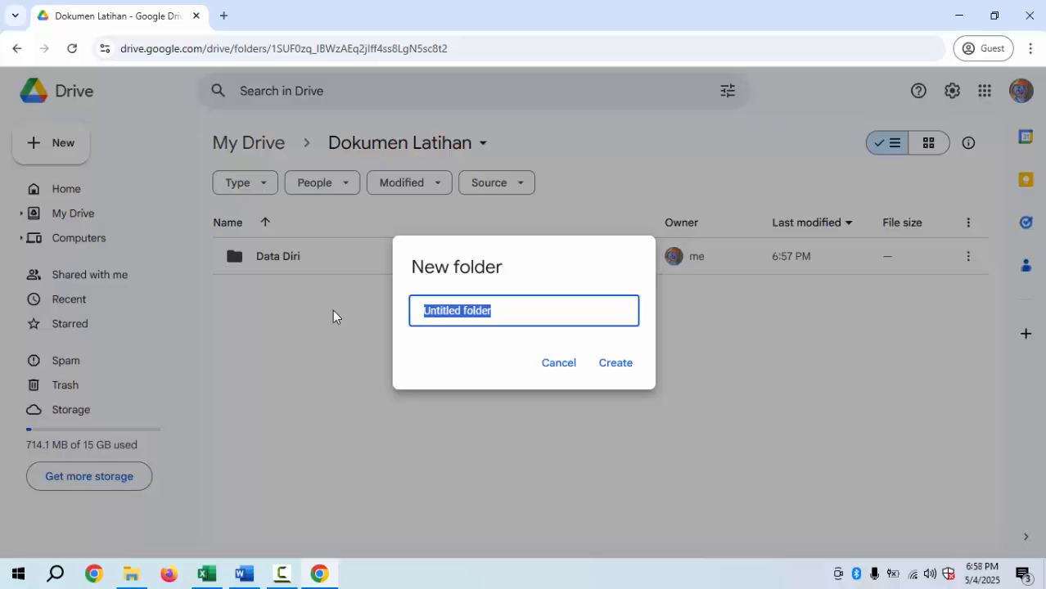
{"action": "type", "text": "Data "}
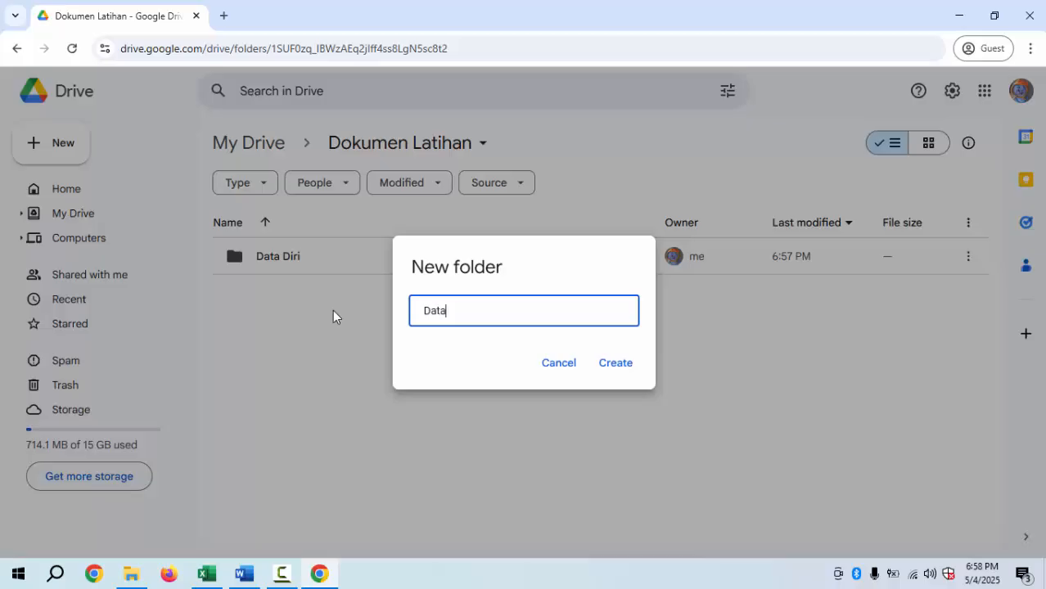
{"action": "type", "text": "Tugas"}
{"action": "left_click", "coordinate": [624, 366]}
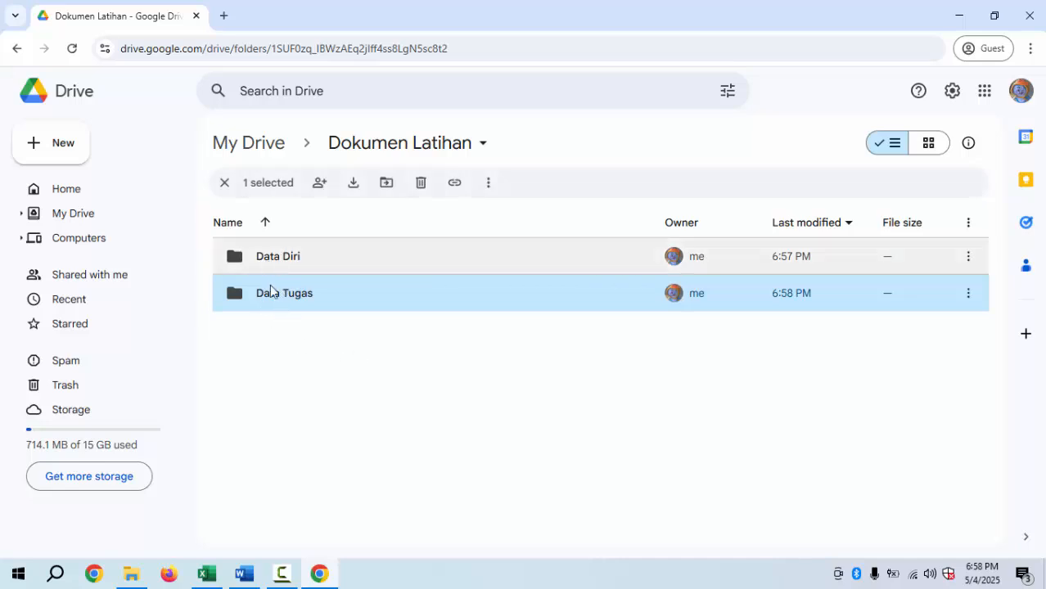
{"action": "left_click", "coordinate": [306, 358]}
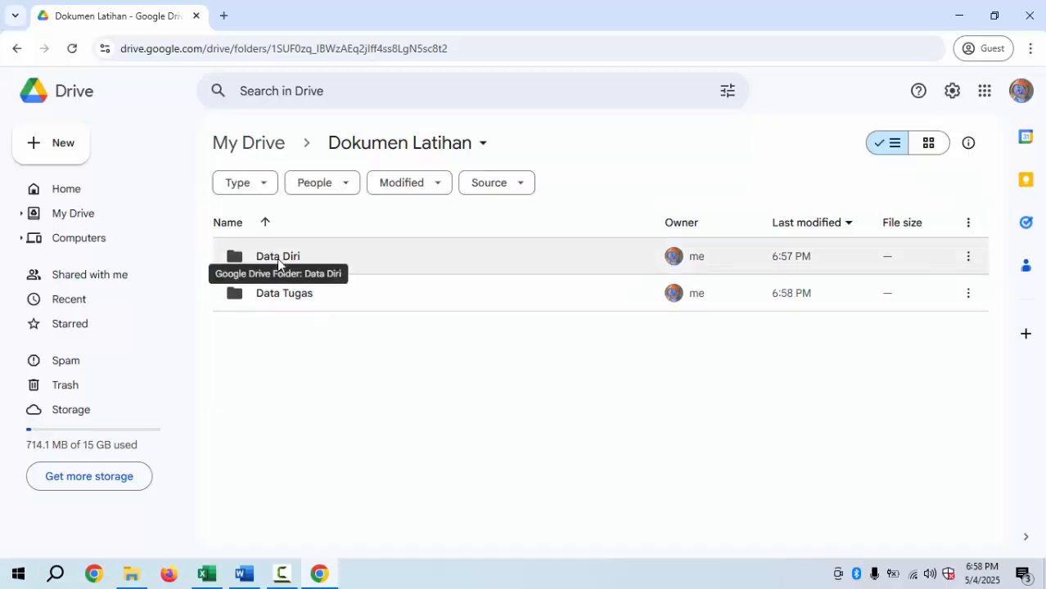
Upload Foto.jpg and KTP.jpg from the Dokumen data folder in Music into the Data Diri folder, and dismiss the upload notice.
{"action": "double_click", "coordinate": [276, 258]}
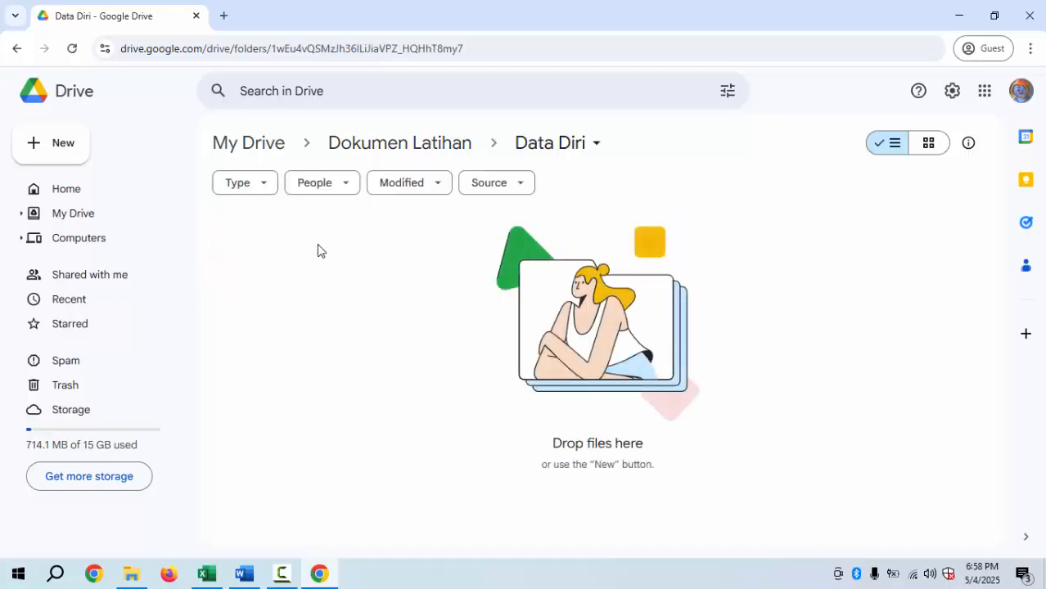
{"action": "right_click", "coordinate": [319, 247]}
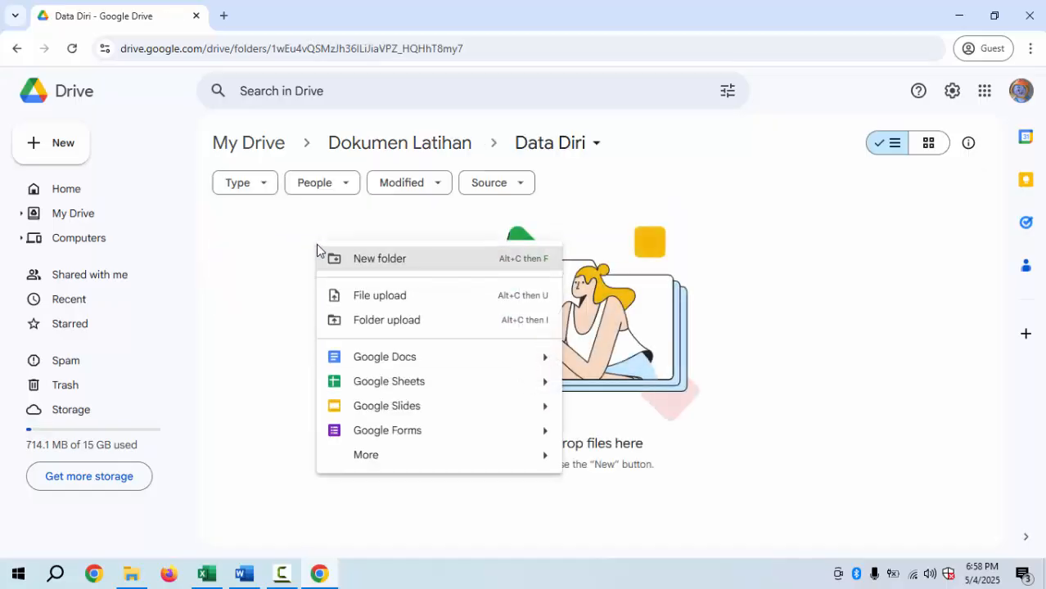
{"action": "left_click", "coordinate": [381, 295]}
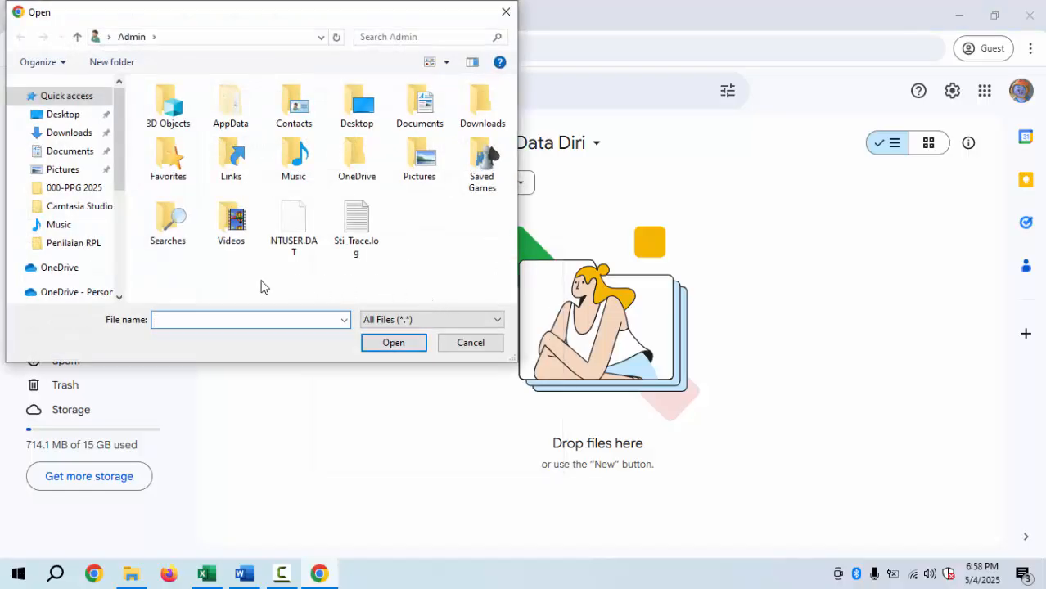
{"action": "left_click_drag", "start_coordinate": [119, 182], "coordinate": [124, 265]}
{"action": "left_click", "coordinate": [85, 235]}
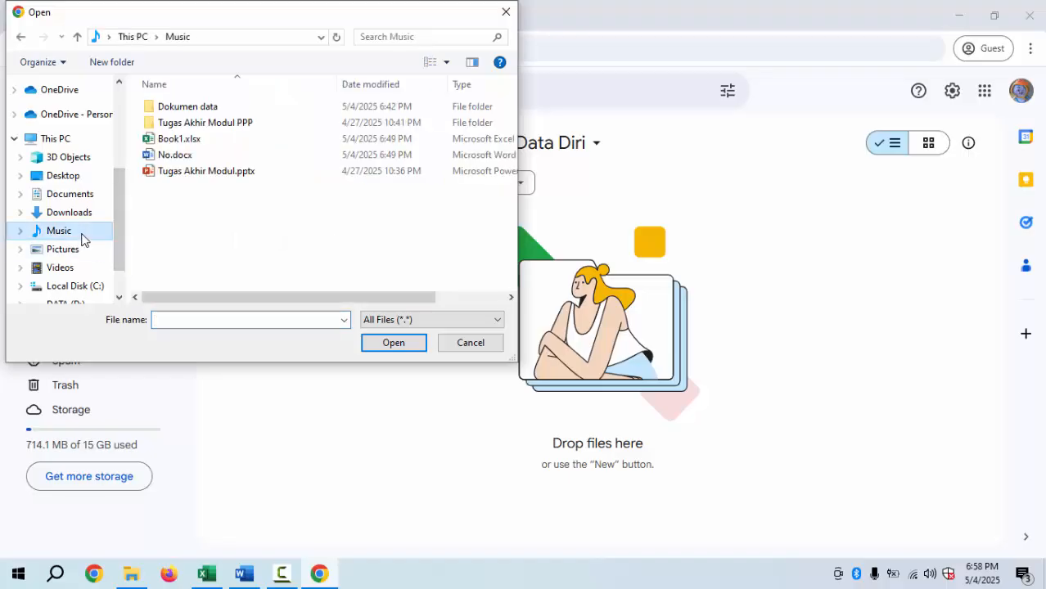
{"action": "left_click", "coordinate": [190, 113]}
{"action": "double_click", "coordinate": [190, 113]}
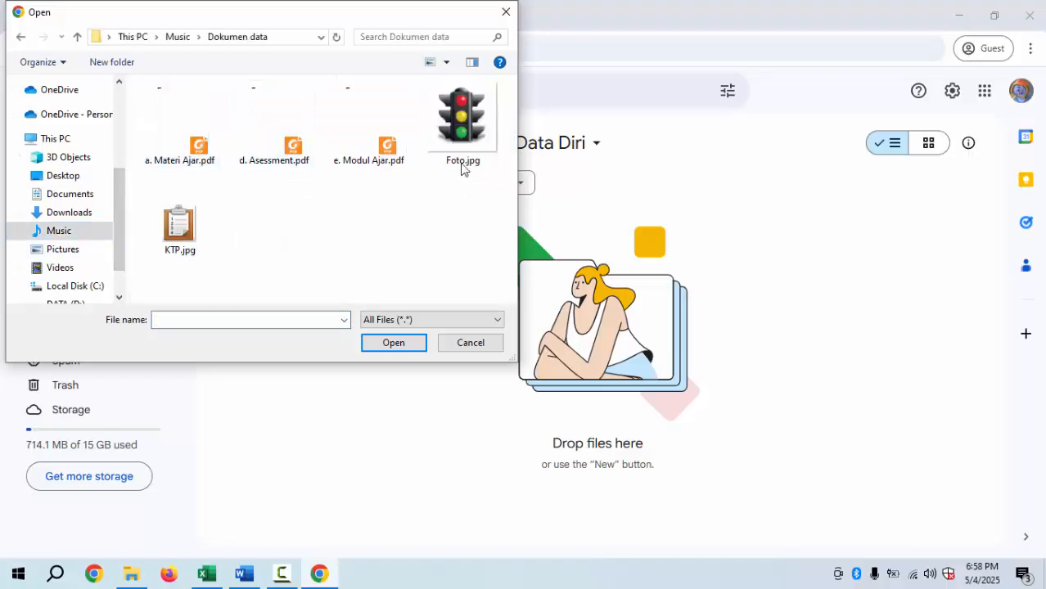
{"action": "left_click", "coordinate": [464, 133]}
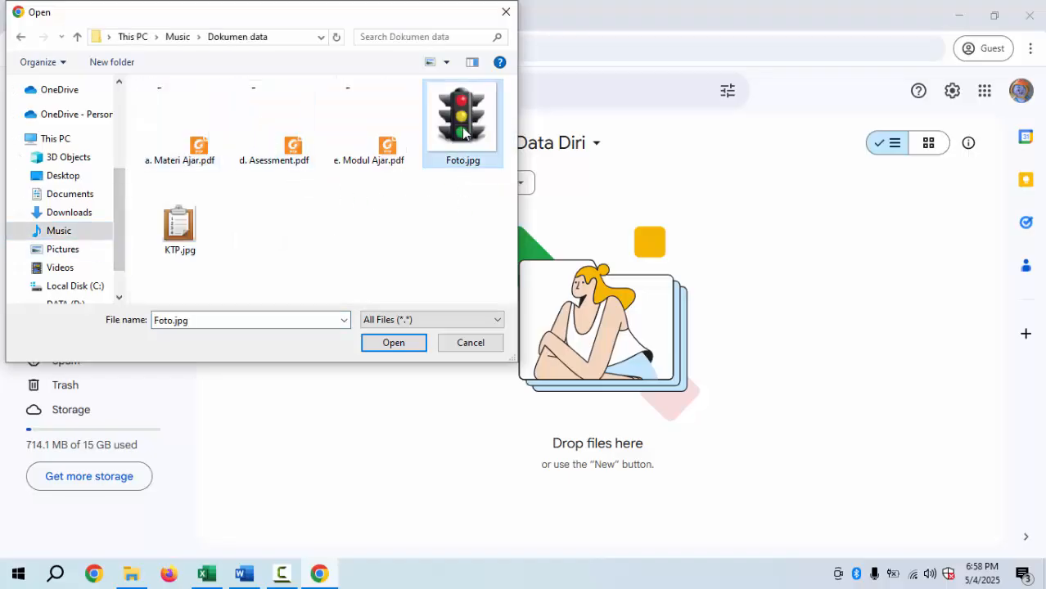
{"action": "left_click", "coordinate": [182, 225], "text": "ctrl"}
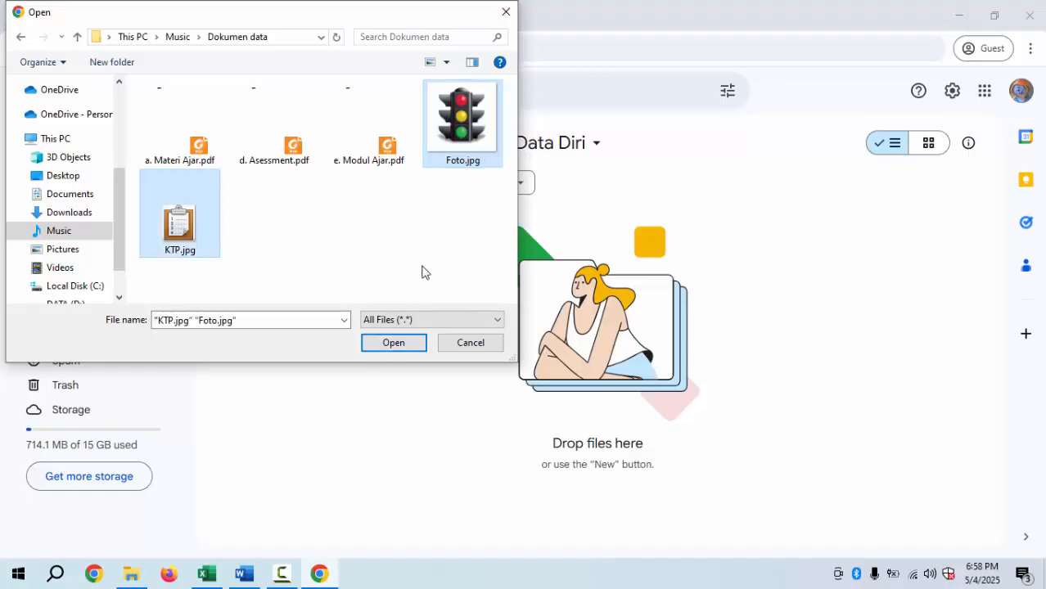
{"action": "left_click", "coordinate": [406, 347]}
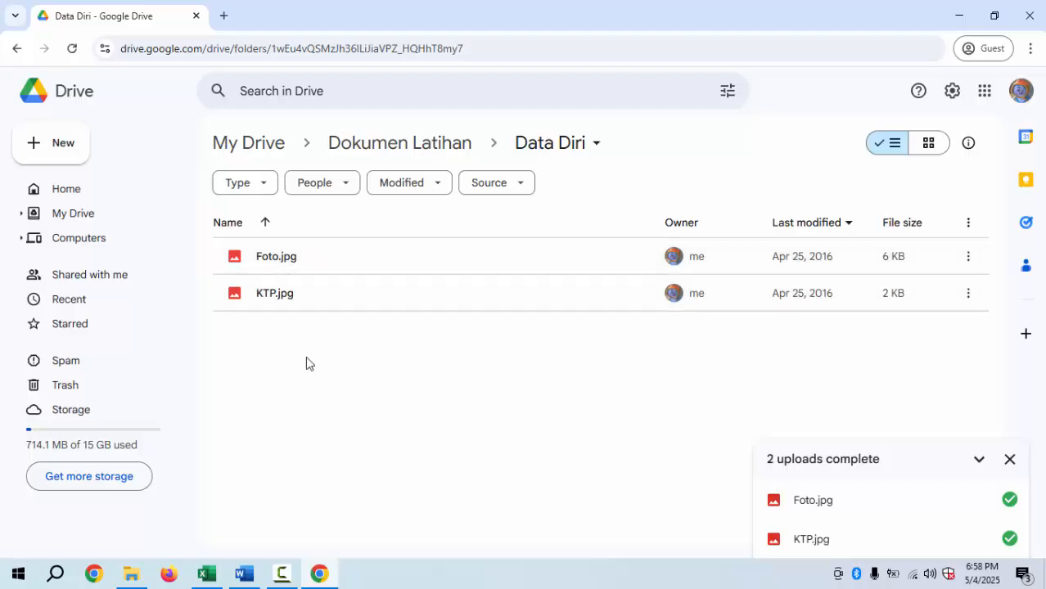
{"action": "left_click", "coordinate": [1011, 460]}
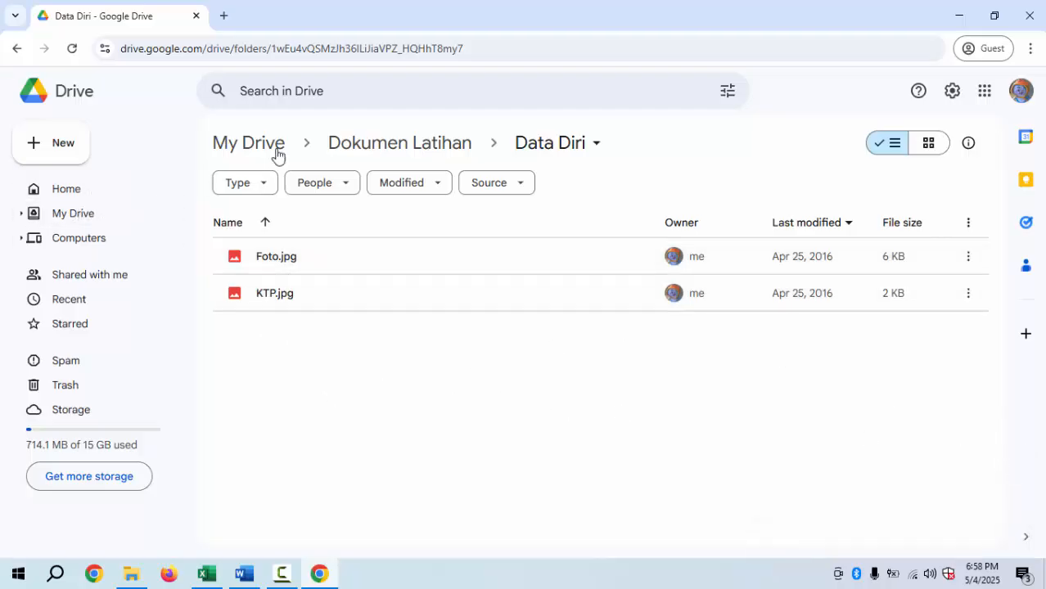
Return to My Drive and reopen Data Diri inside Dokumen Latihan to check the uploaded files.
{"action": "left_click", "coordinate": [77, 216]}
{"action": "double_click", "coordinate": [299, 257]}
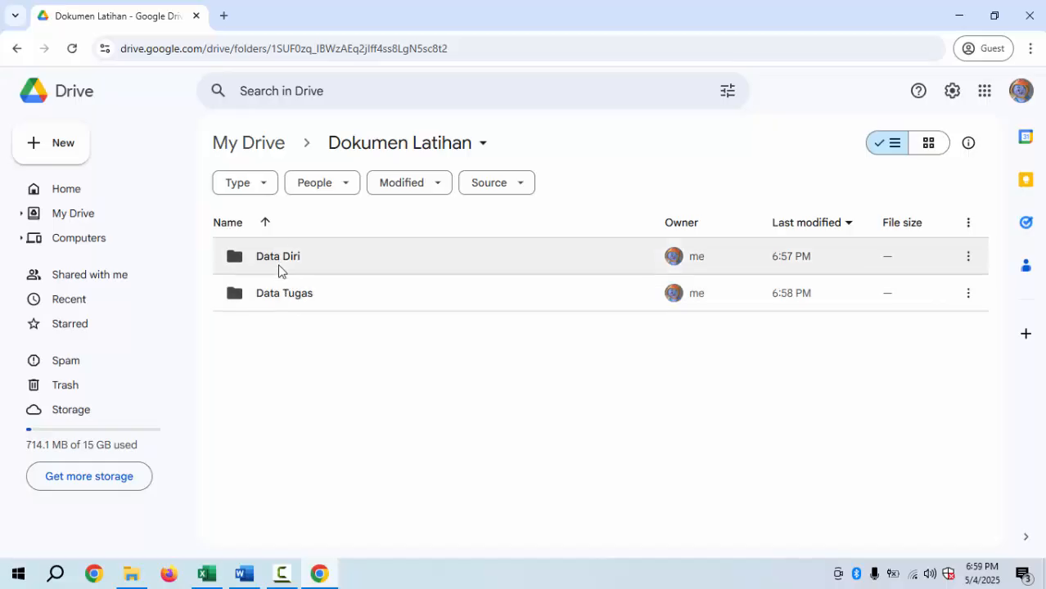
{"action": "double_click", "coordinate": [278, 258]}
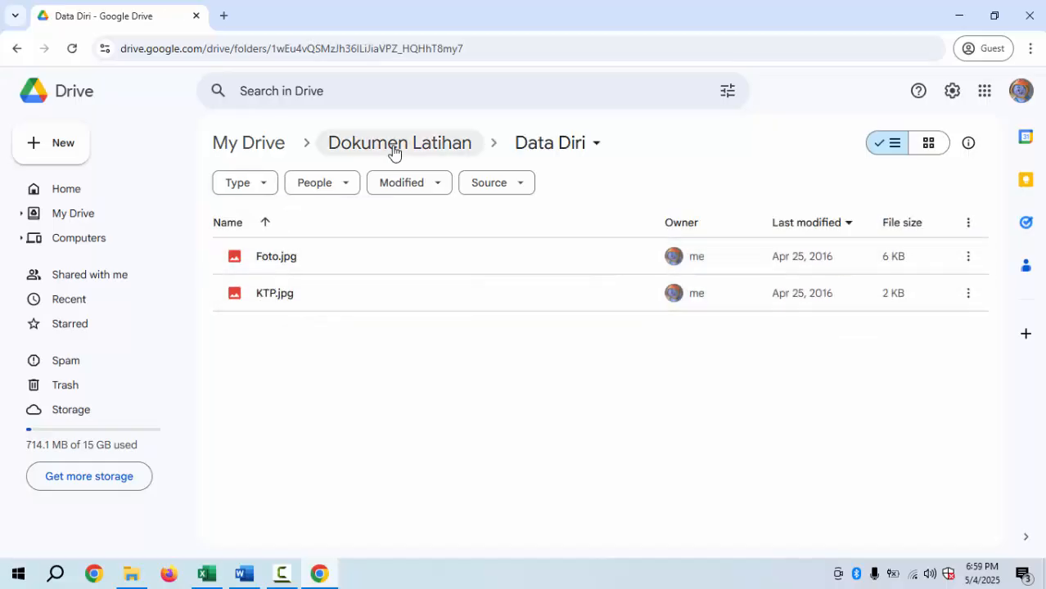
Upload a. Materi Ajar.pdf, d. Asessment.pdf and e. Modul Ajar.pdf into the Data Tugas folder in Dokumen Latihan, and dismiss the upload notice.
{"action": "left_click", "coordinate": [394, 150]}
{"action": "double_click", "coordinate": [278, 294]}
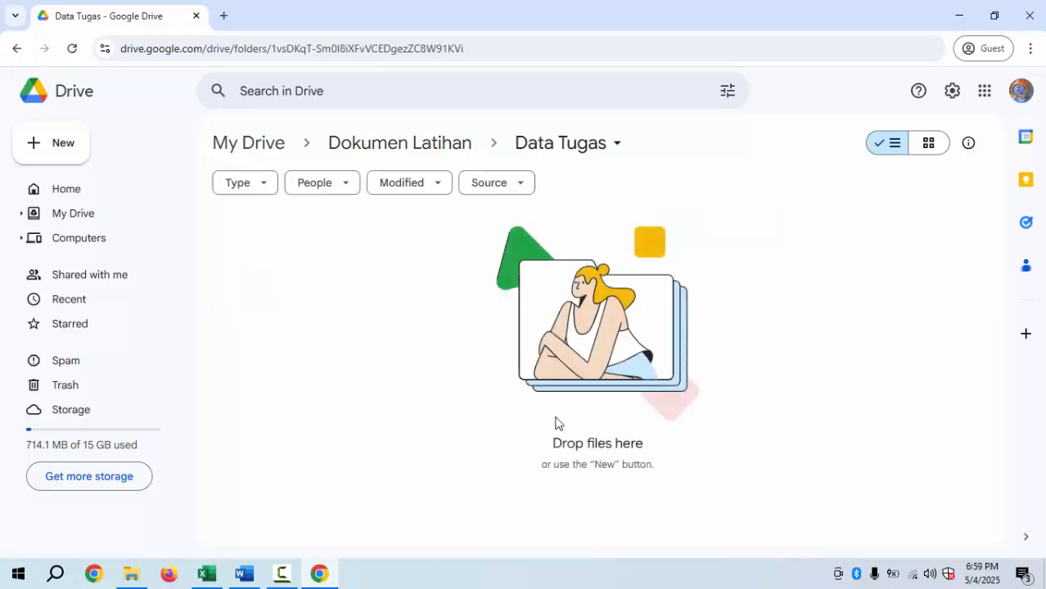
{"action": "right_click", "coordinate": [345, 239]}
{"action": "left_click", "coordinate": [407, 297]}
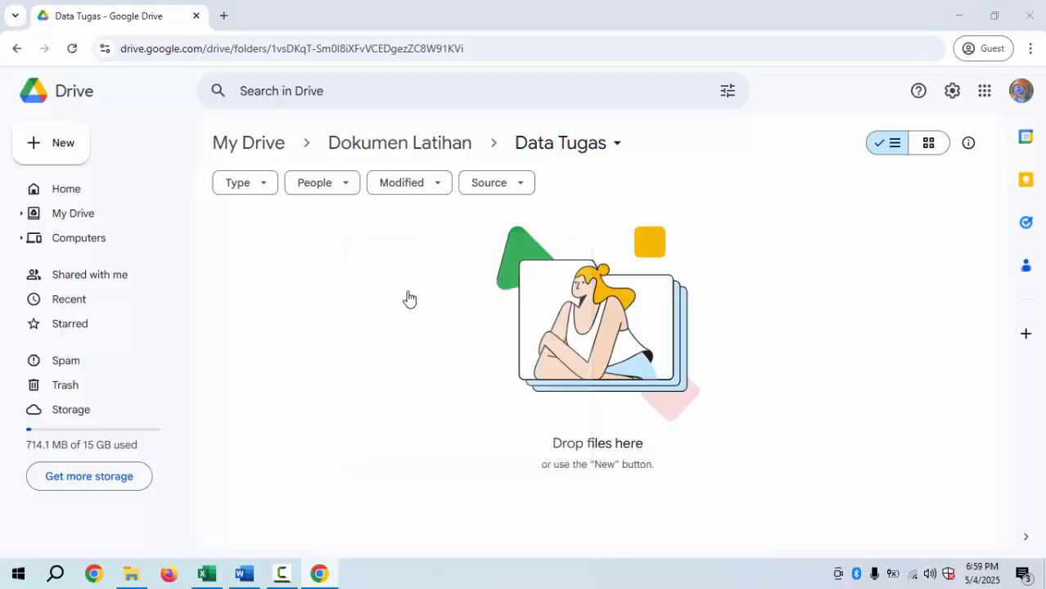
{"action": "left_click", "coordinate": [386, 144]}
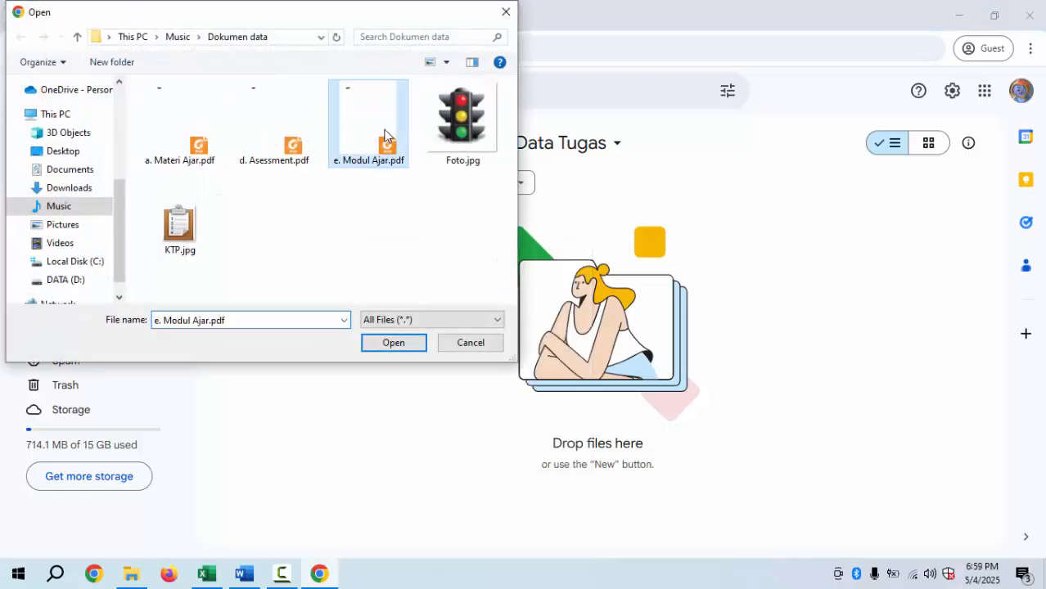
{"action": "left_click", "coordinate": [280, 145], "text": "ctrl"}
{"action": "left_click", "coordinate": [178, 141], "text": "ctrl"}
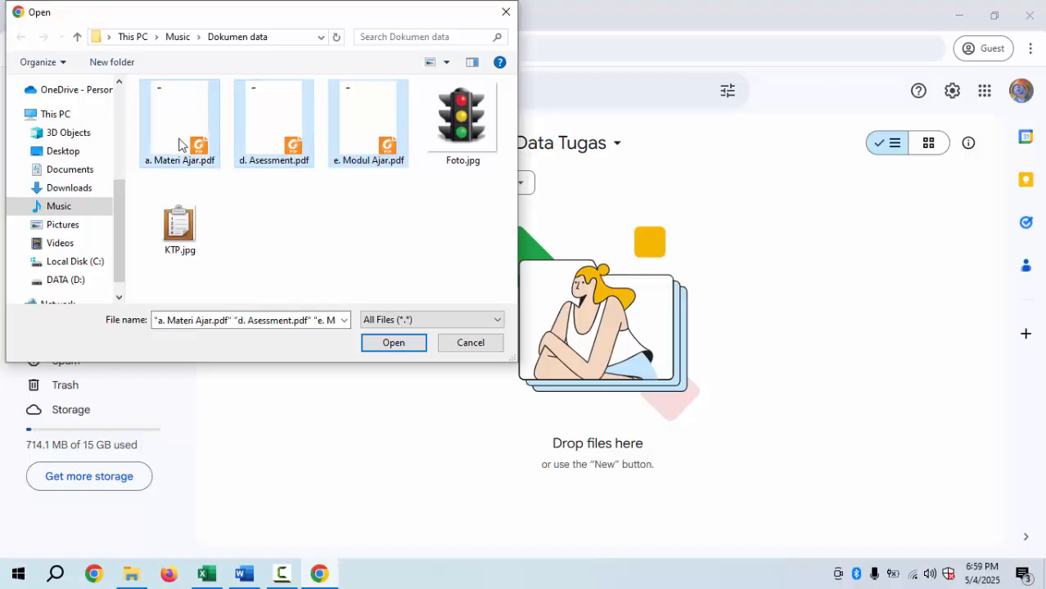
{"action": "left_click", "coordinate": [391, 344]}
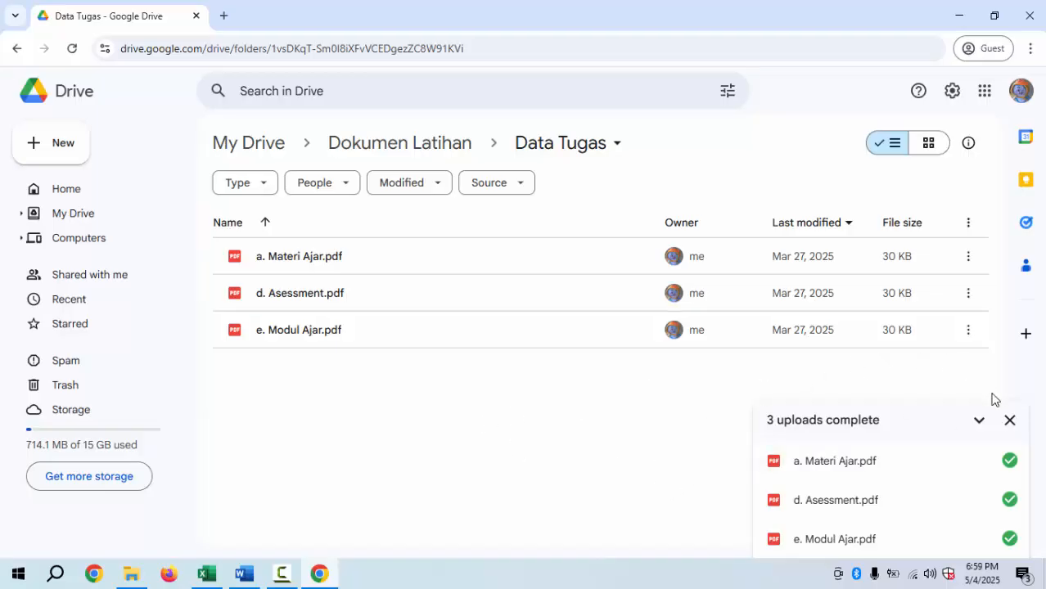
{"action": "left_click", "coordinate": [1010, 420]}
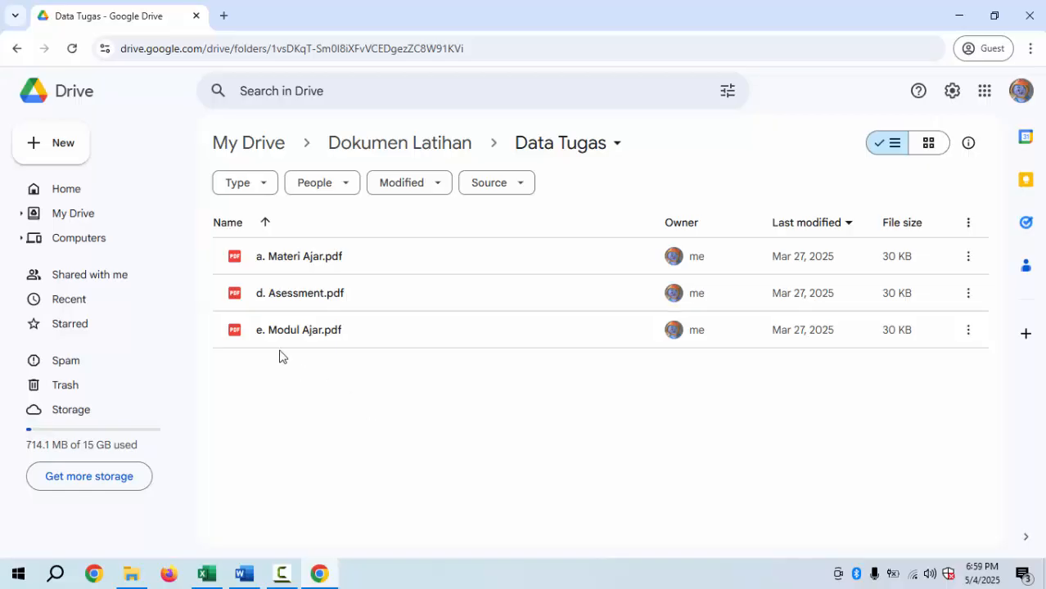
Go back to Dokumen Latihan and set the Data Diri folder's general access to Anyone with the link.
{"action": "left_click", "coordinate": [16, 48]}
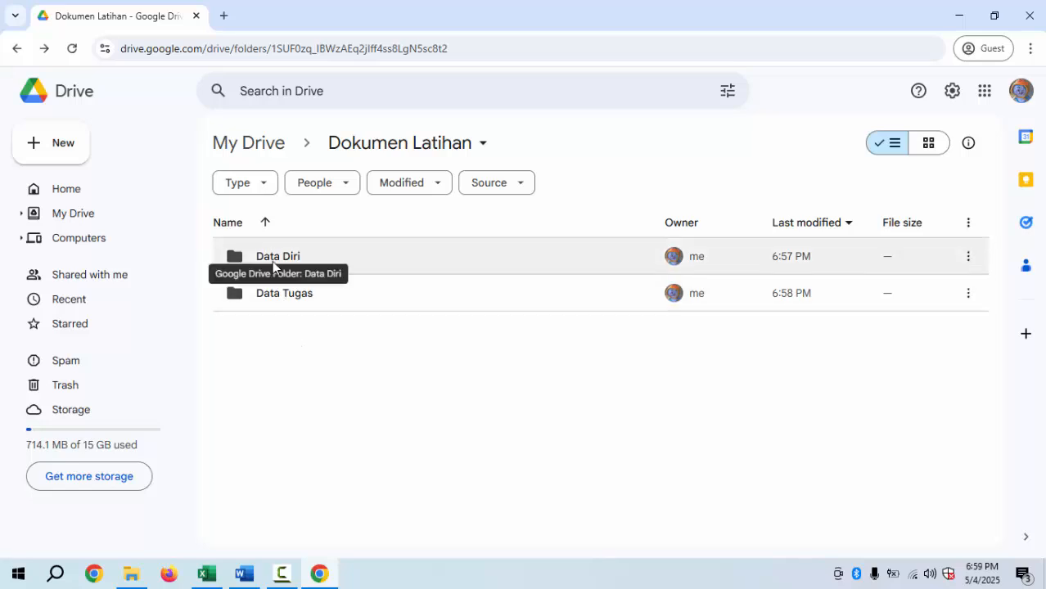
{"action": "left_click", "coordinate": [272, 263]}
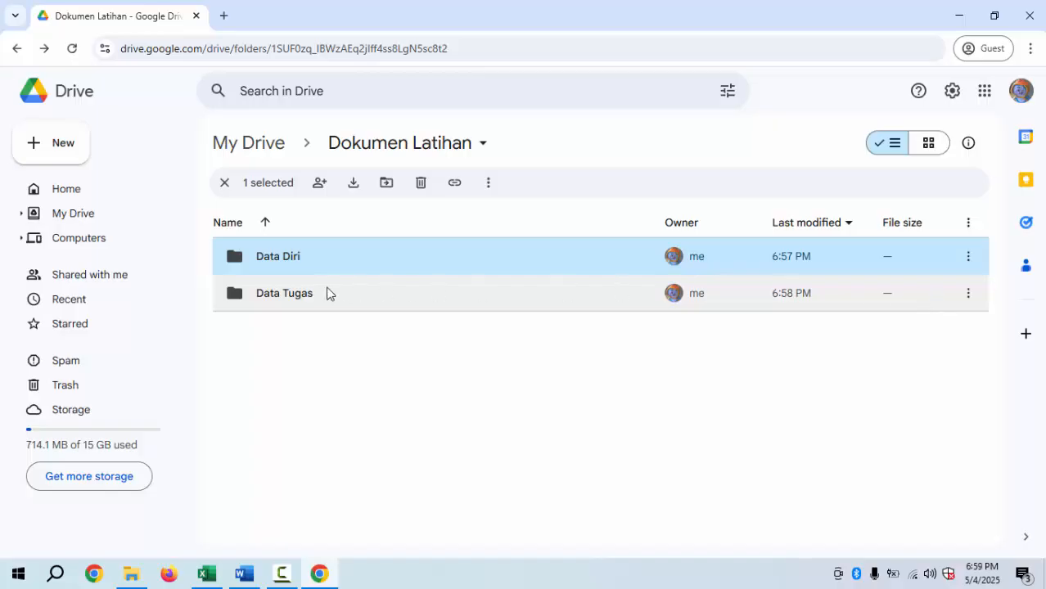
{"action": "left_click", "coordinate": [968, 262]}
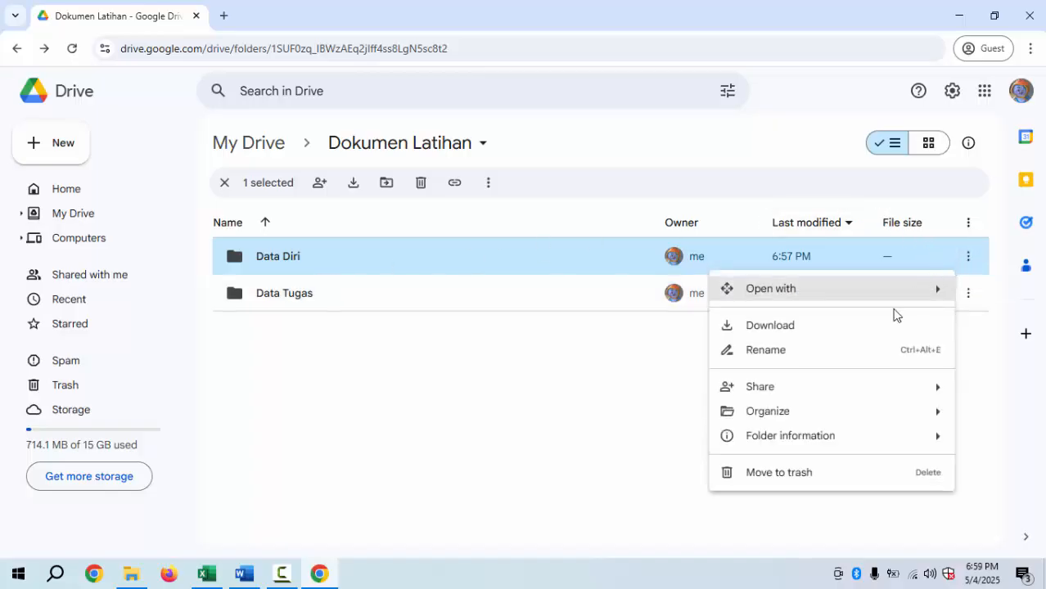
{"action": "mouse_move", "coordinate": [816, 390]}
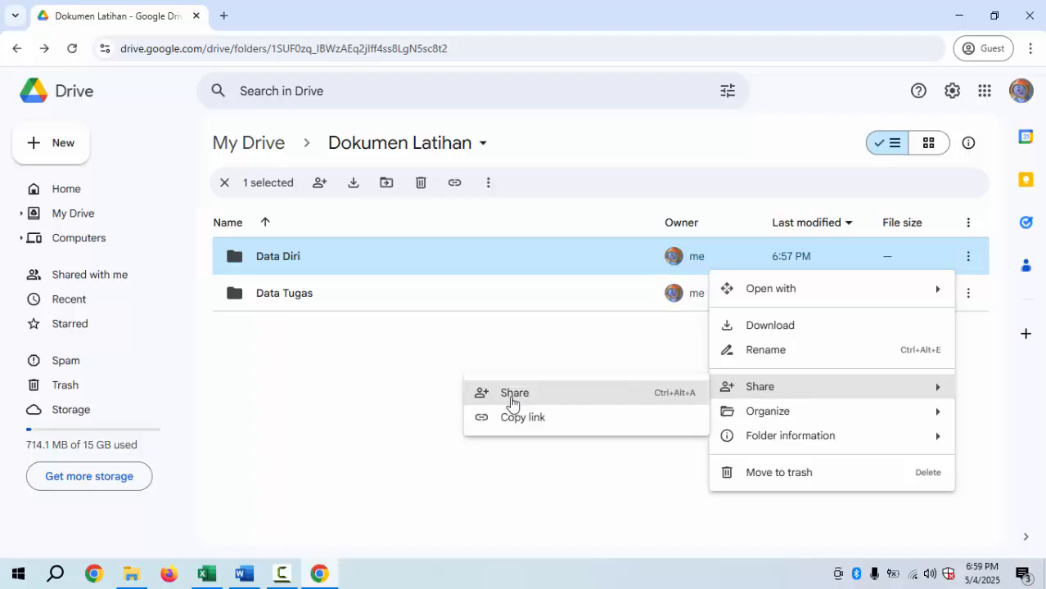
{"action": "left_click", "coordinate": [511, 397]}
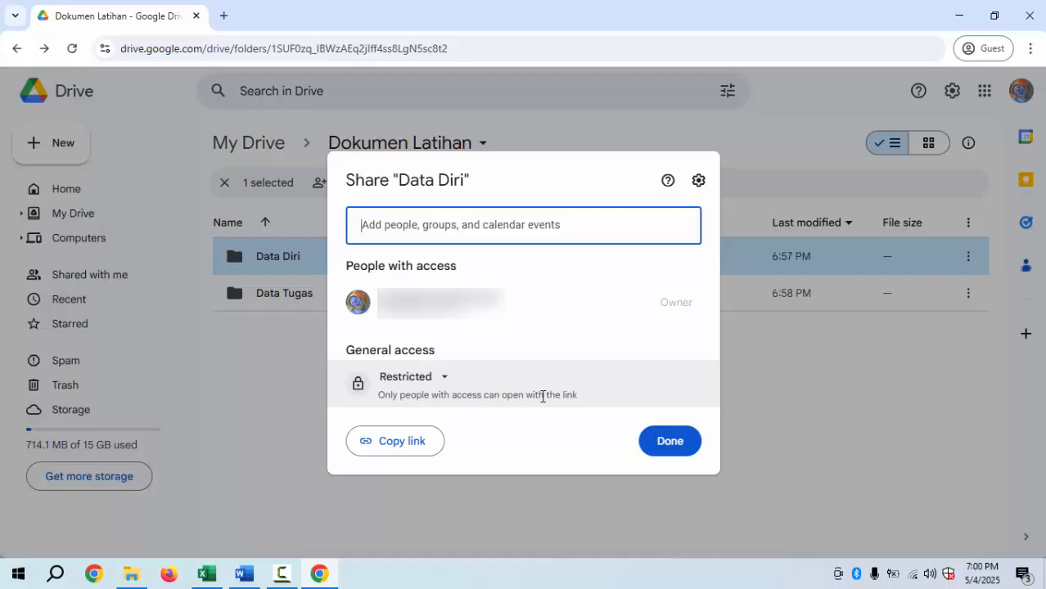
{"action": "left_click", "coordinate": [449, 384]}
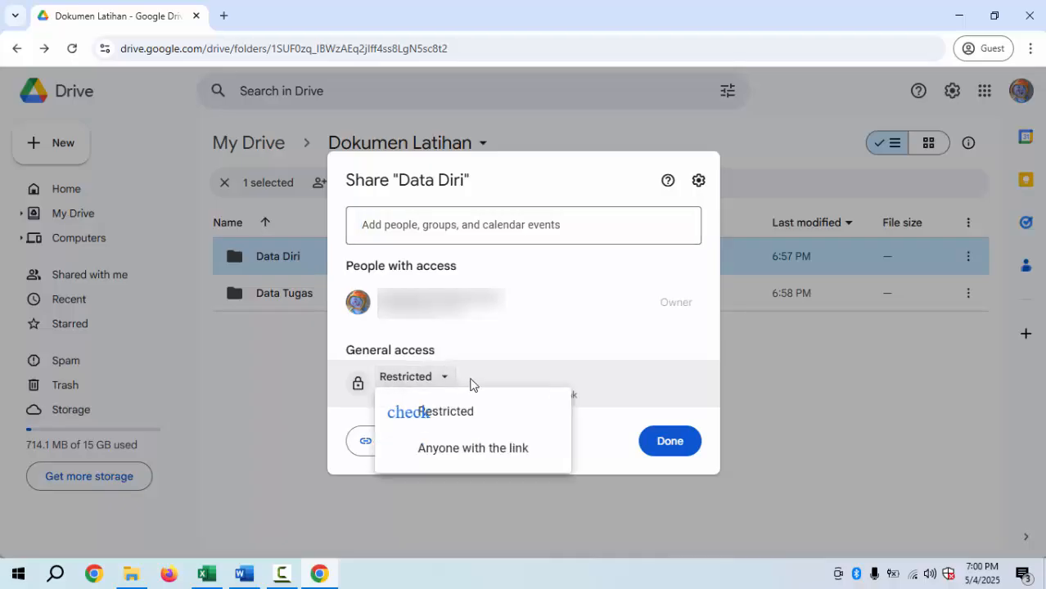
{"action": "left_click", "coordinate": [461, 455]}
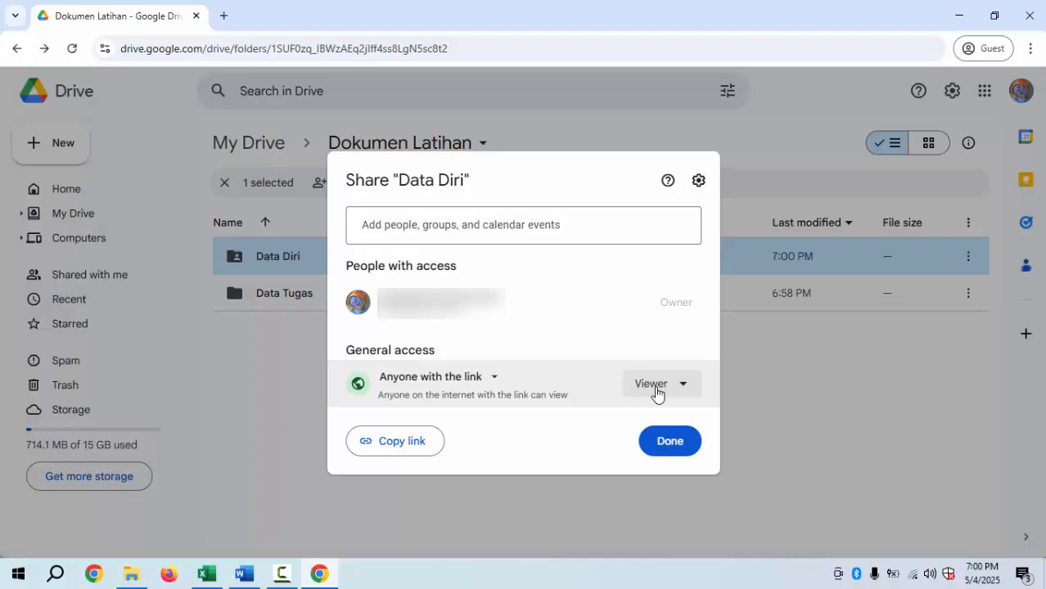
Choose the Viewer role for Data Diri's link access, copy the sharing link and finish sharing.
{"action": "left_click", "coordinate": [688, 392]}
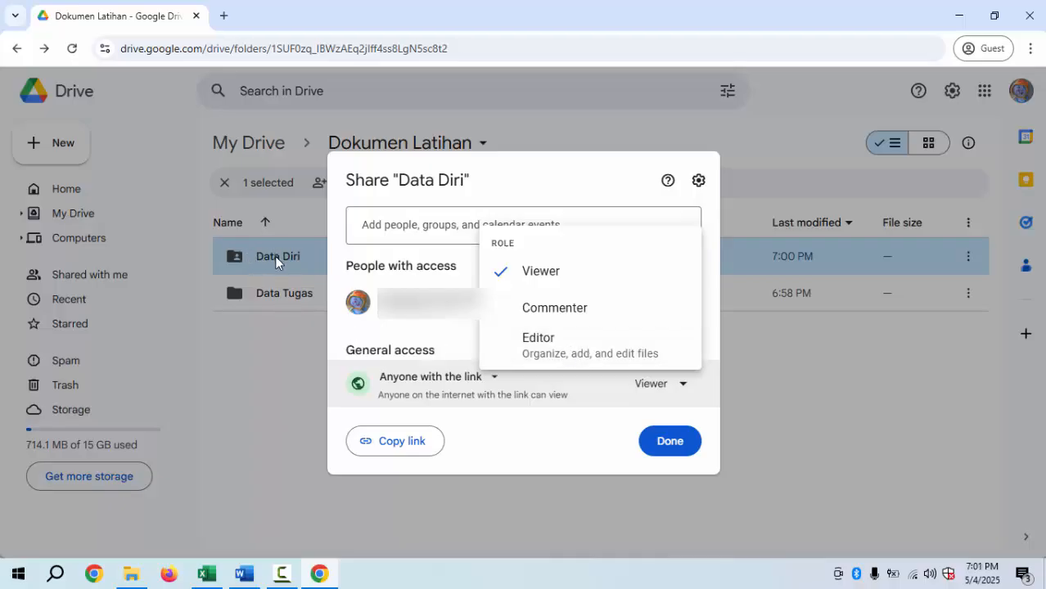
{"action": "left_click", "coordinate": [561, 281]}
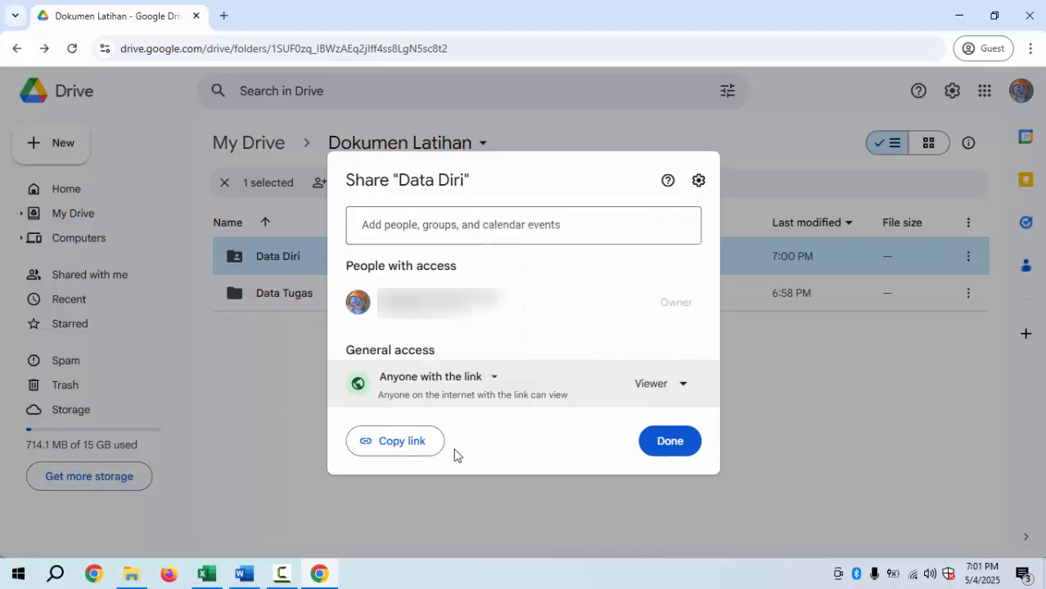
{"action": "left_click", "coordinate": [403, 444]}
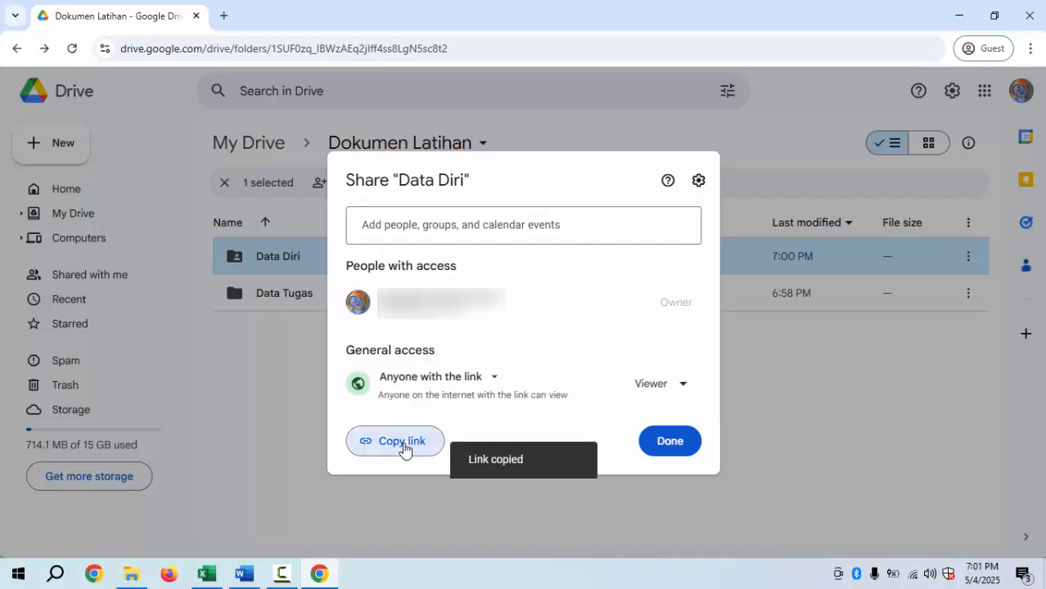
{"action": "left_click", "coordinate": [671, 443]}
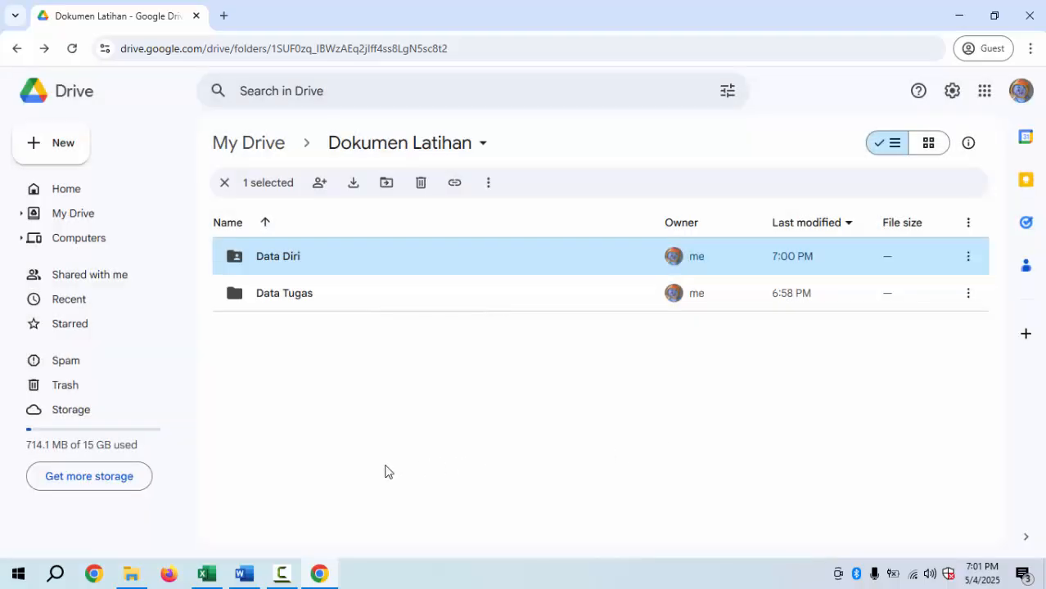
Switch to No.docx in Word, enter "Data Diri" as the folder name in table row 1, and paste its Drive link beside it.
{"action": "left_click", "coordinate": [243, 574]}
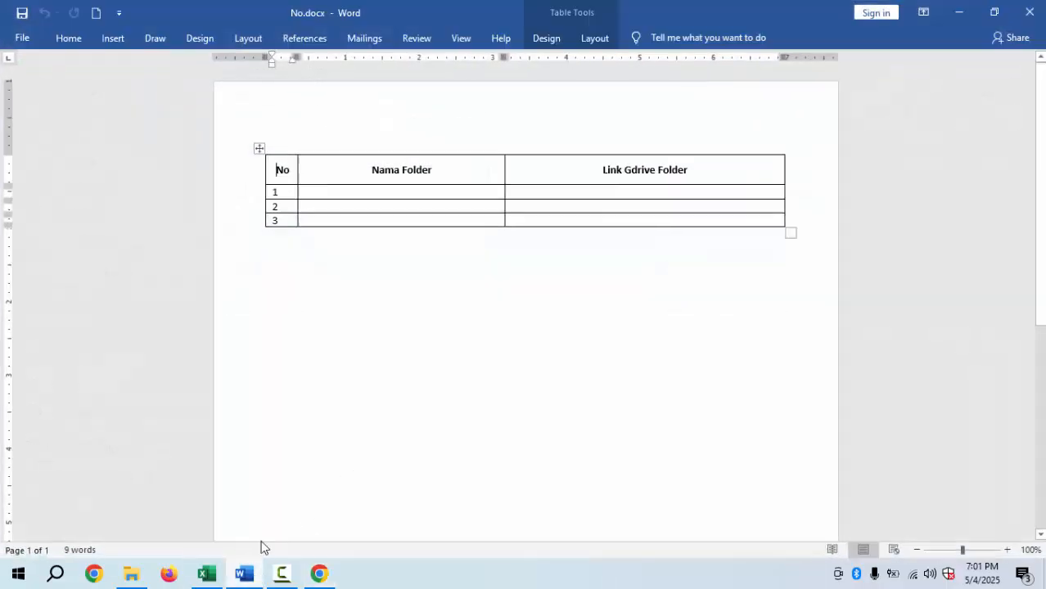
{"action": "left_click", "coordinate": [345, 192]}
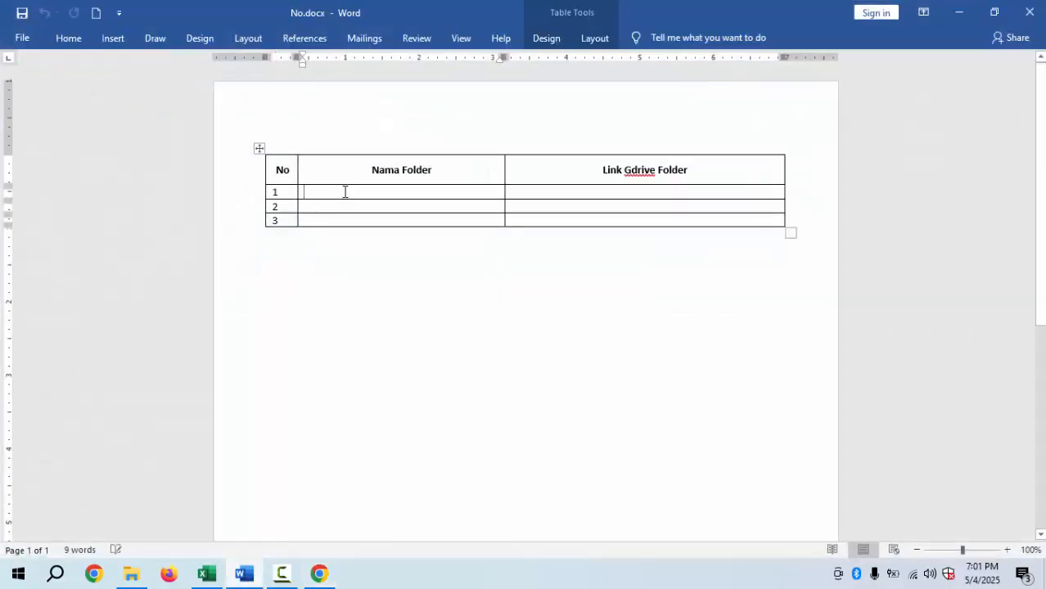
{"action": "type", "text": "Data Diri"}
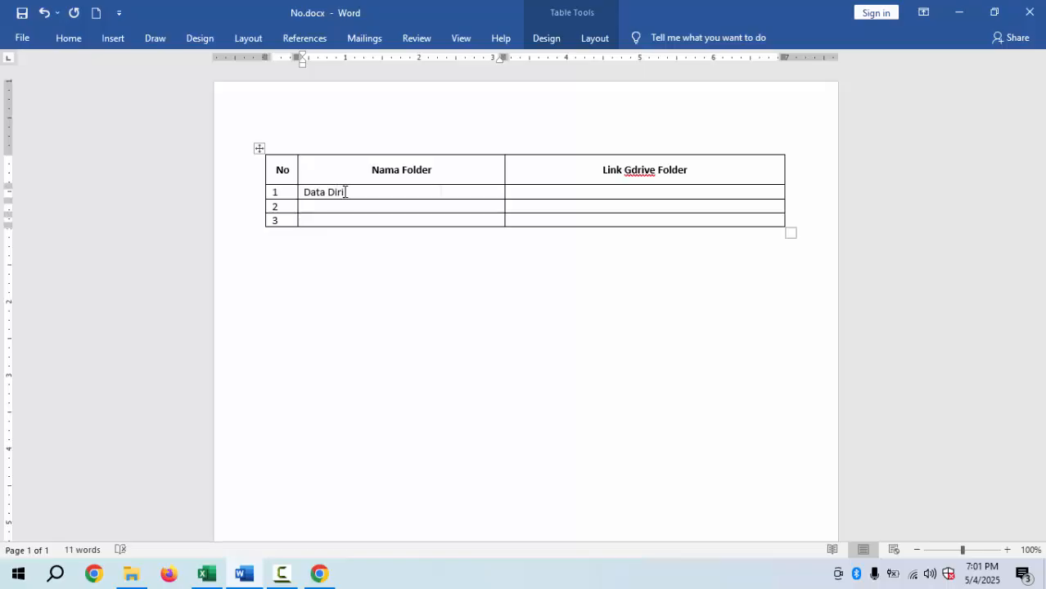
{"action": "key", "text": "Tab"}
{"action": "key", "text": "ctrl+v"}
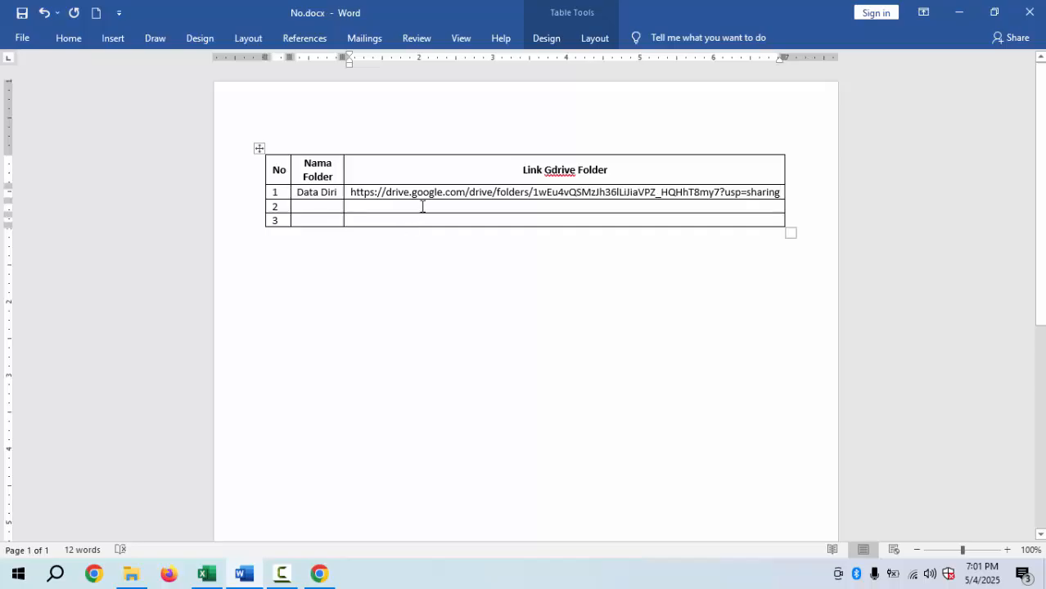
{"action": "left_click", "coordinate": [422, 207]}
Switch to Book1.xlsx in Excel, maximize it, enter "Data Diri" in cell B2, and paste its Drive link into C2.
{"action": "left_click", "coordinate": [206, 574]}
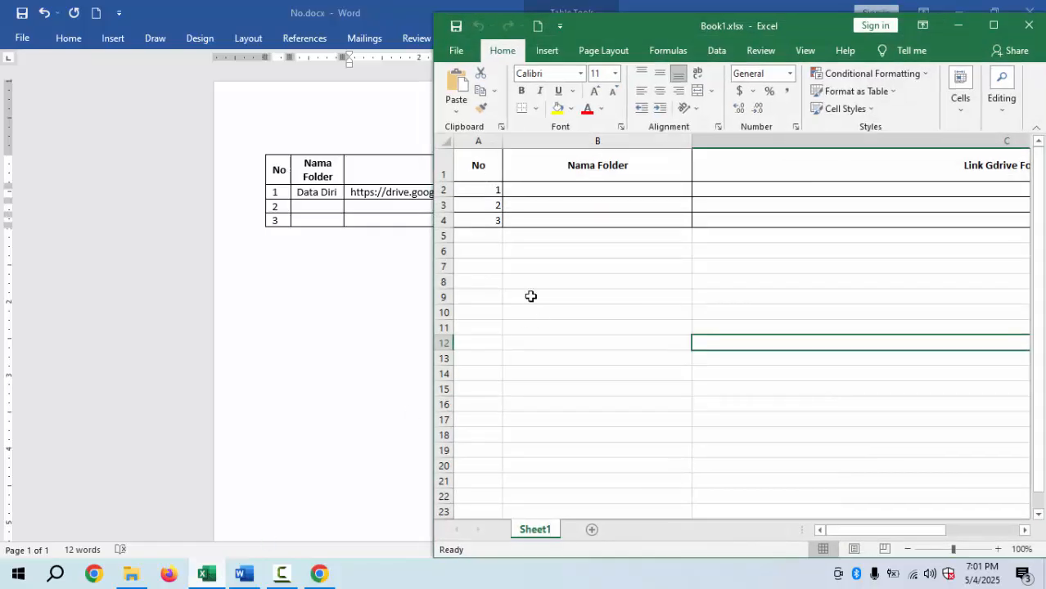
{"action": "left_click", "coordinate": [993, 25]}
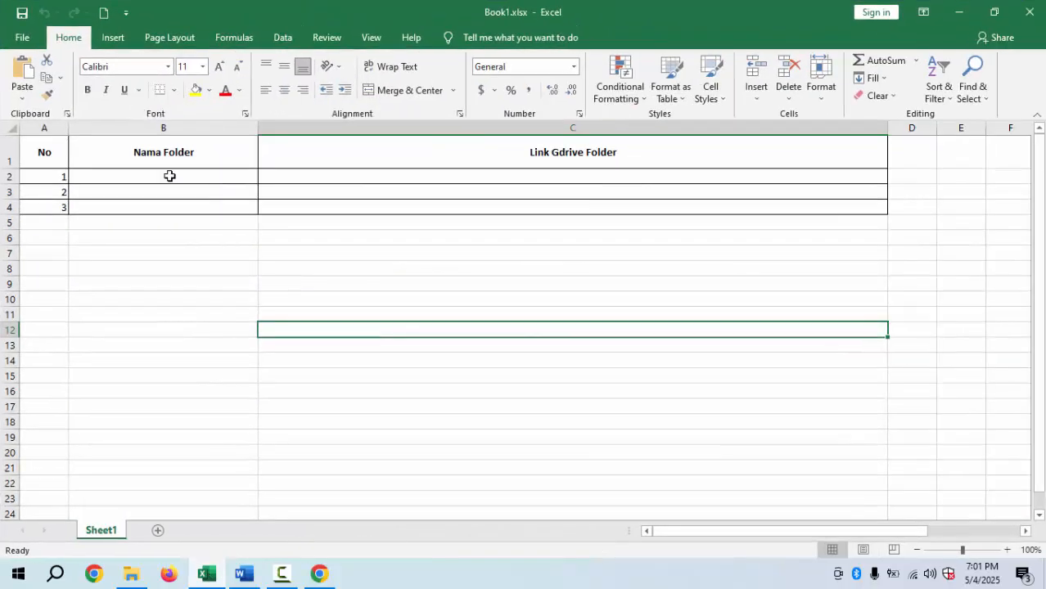
{"action": "left_click", "coordinate": [115, 175]}
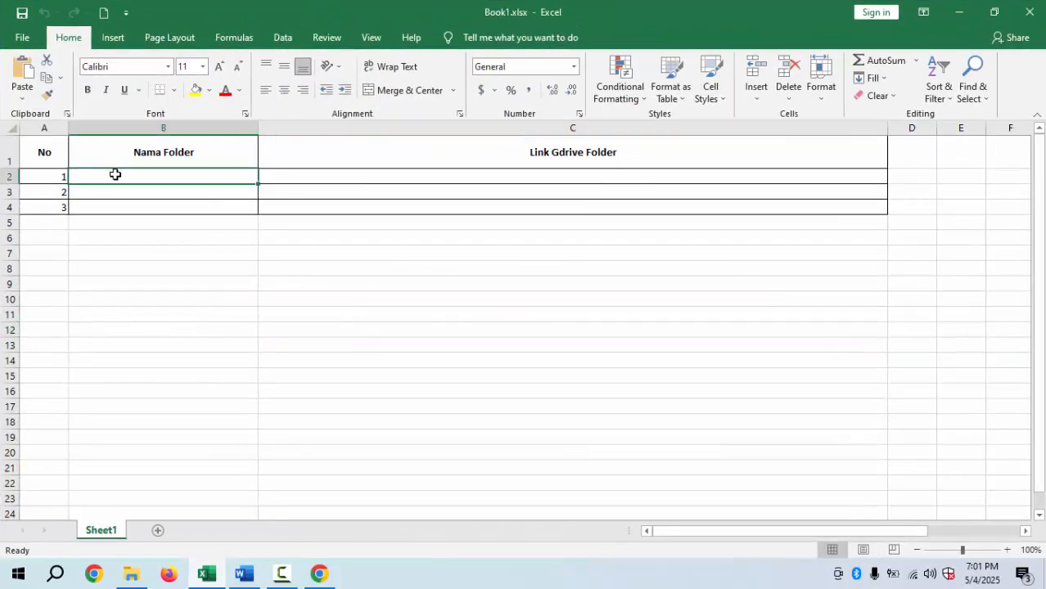
{"action": "type", "text": "Dat"}
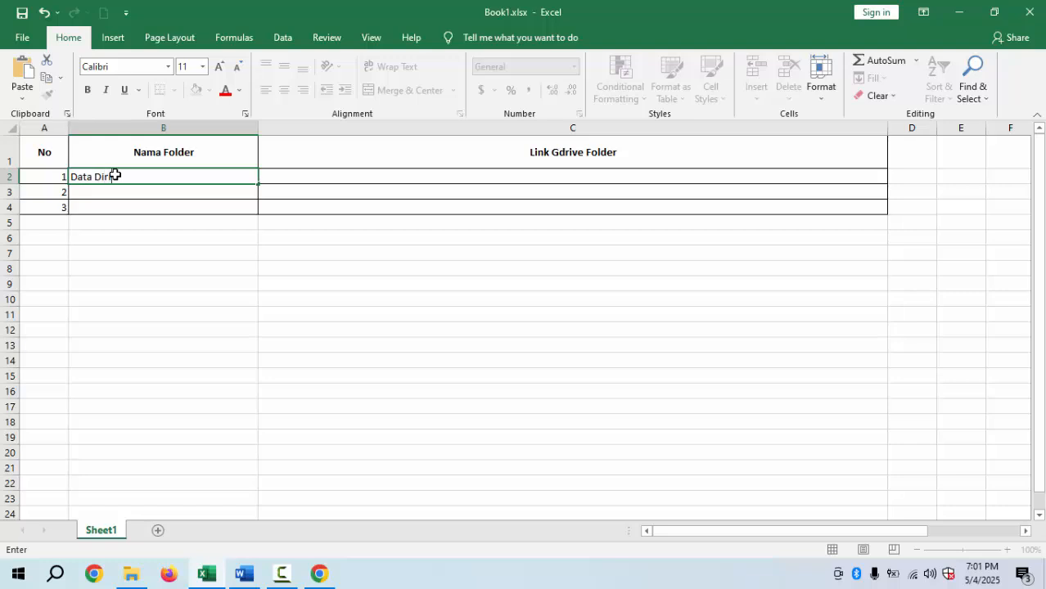
{"action": "type", "text": "a Dir"}
{"action": "key", "text": "Tab"}
{"action": "key", "text": "ctrl+v"}
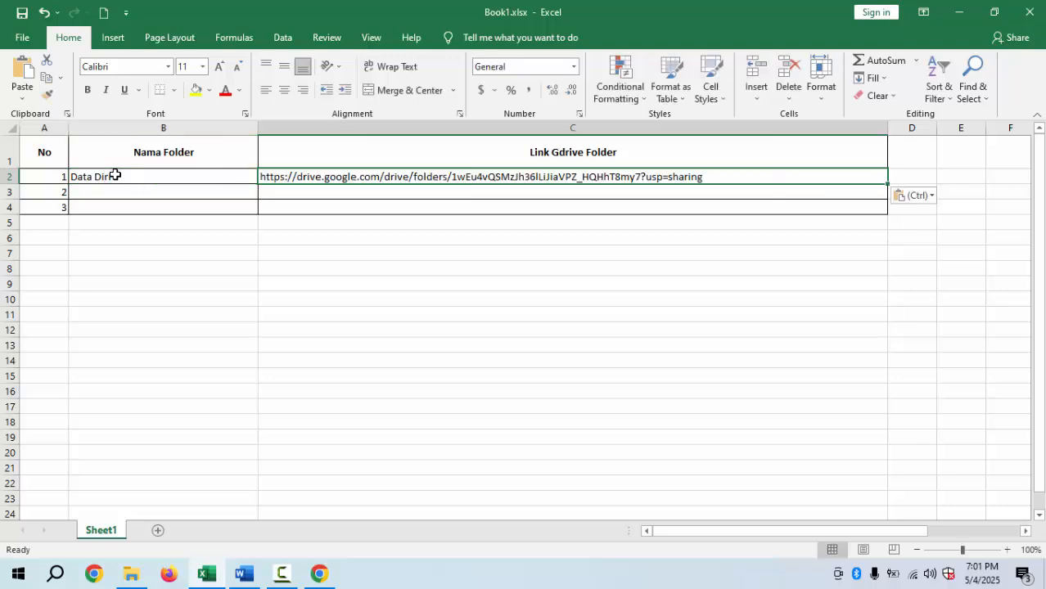
{"action": "left_click", "coordinate": [288, 197]}
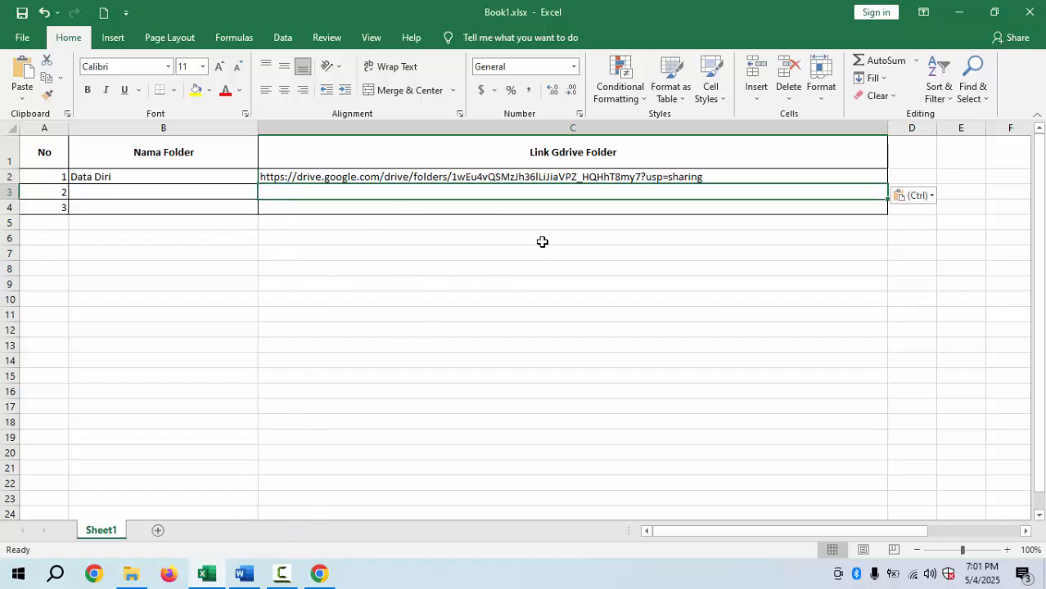
{"action": "left_click", "coordinate": [503, 177]}
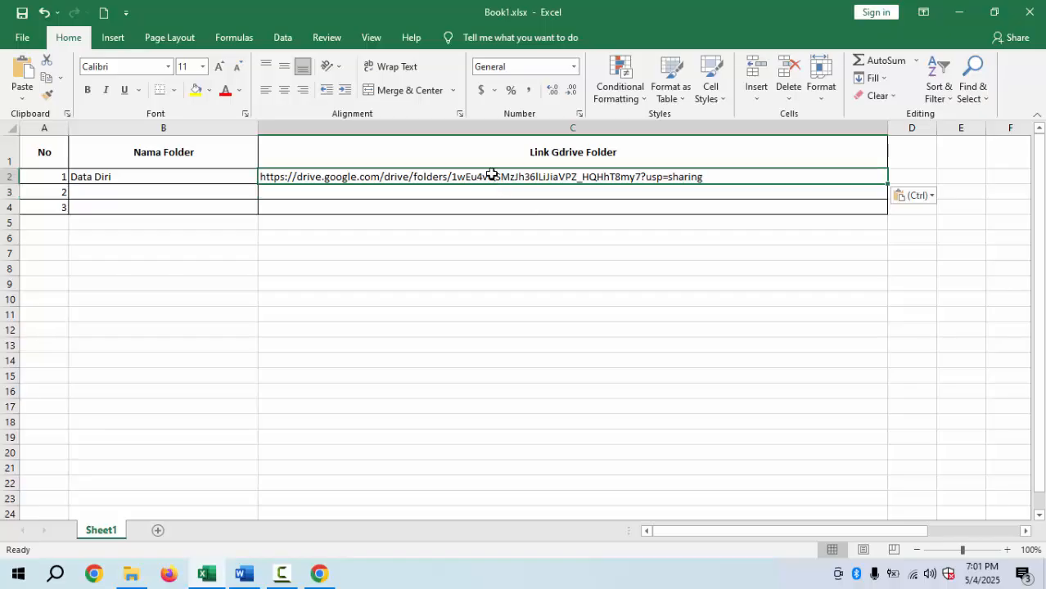
{"action": "left_click", "coordinate": [464, 191]}
{"action": "left_click", "coordinate": [463, 176]}
{"action": "left_click", "coordinate": [455, 193]}
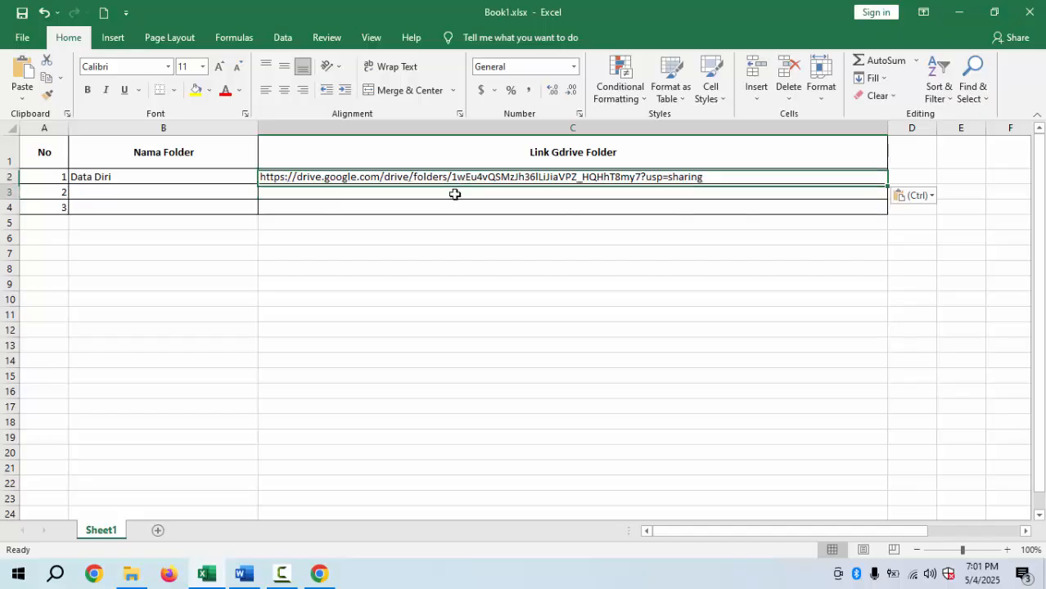
{"action": "left_click", "coordinate": [458, 178]}
{"action": "left_click", "coordinate": [472, 194]}
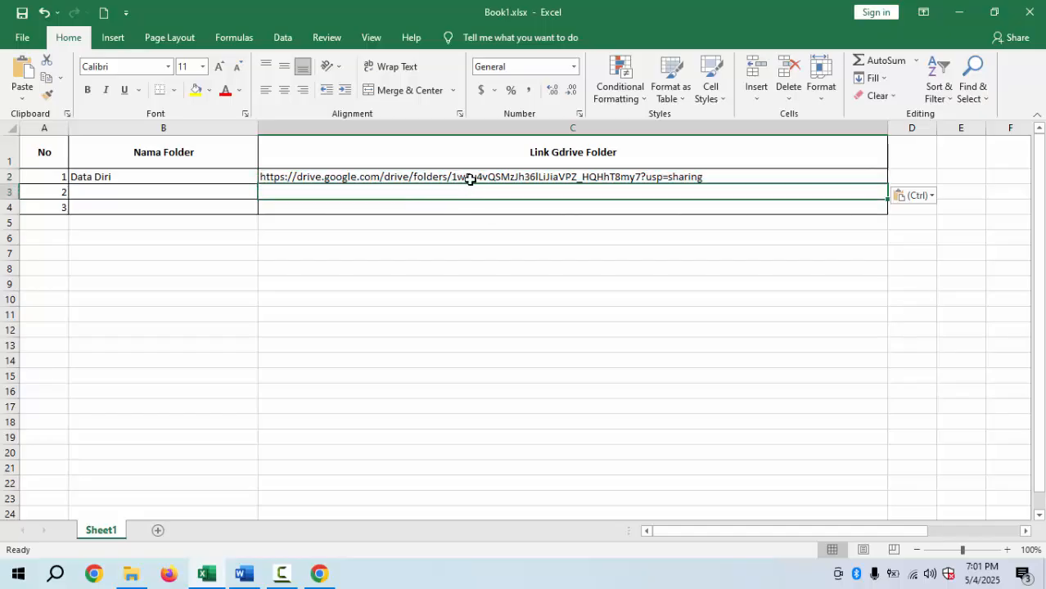
{"action": "left_click", "coordinate": [469, 178]}
{"action": "left_click", "coordinate": [465, 192]}
{"action": "left_click", "coordinate": [466, 175]}
{"action": "left_click", "coordinate": [470, 190]}
{"action": "left_click", "coordinate": [469, 175]}
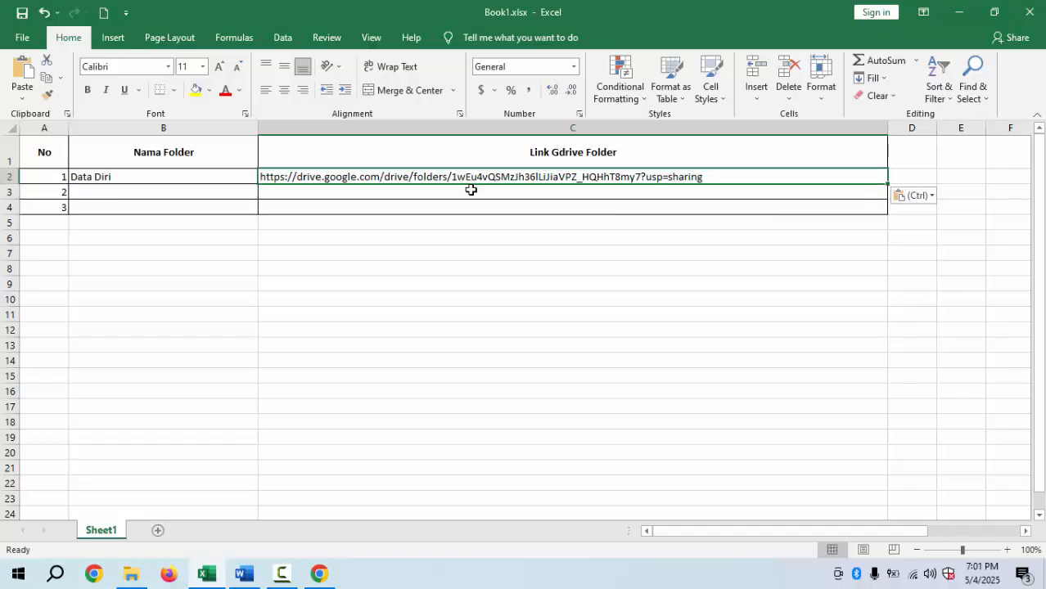
{"action": "left_click", "coordinate": [471, 190]}
Turn the pasted Data Diri link in cell C2 into a clickable hyperlink.
{"action": "left_click", "coordinate": [470, 175]}
{"action": "double_click", "coordinate": [712, 176]}
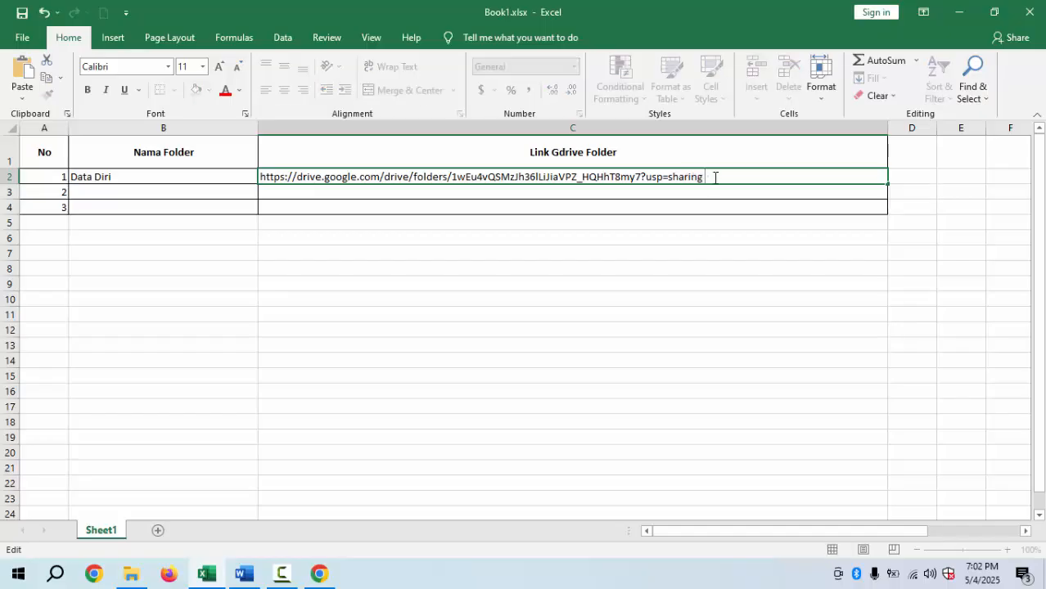
{"action": "key", "text": "Return"}
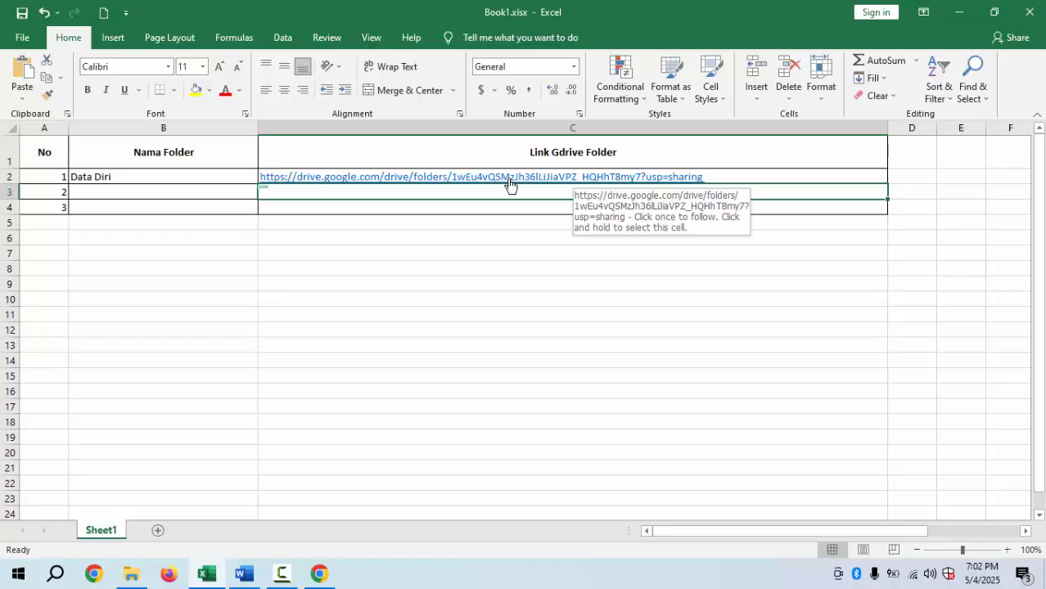
Switch to No.docx in Word and turn the Data Diri link in table row 1 into a clickable hyperlink.
{"action": "left_click", "coordinate": [243, 575]}
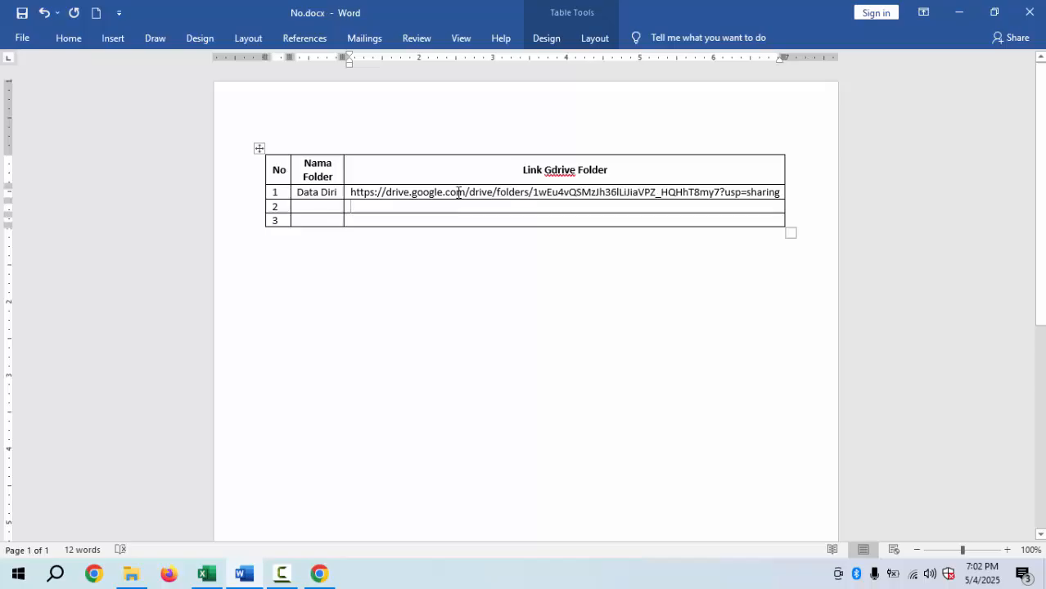
{"action": "left_click", "coordinate": [356, 191]}
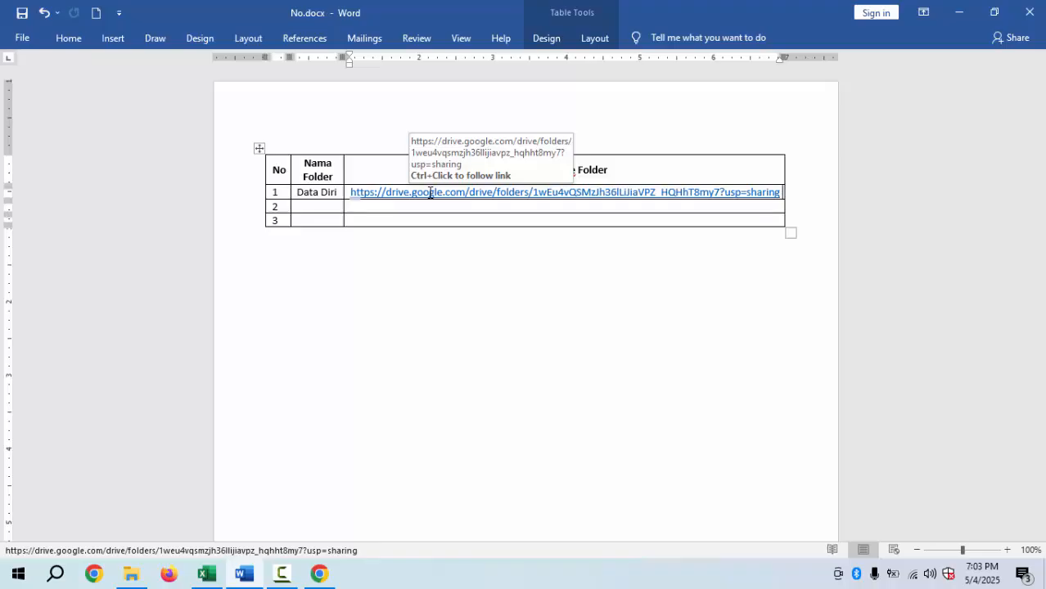
{"action": "left_click", "coordinate": [291, 197]}
{"action": "left_click", "coordinate": [339, 347]}
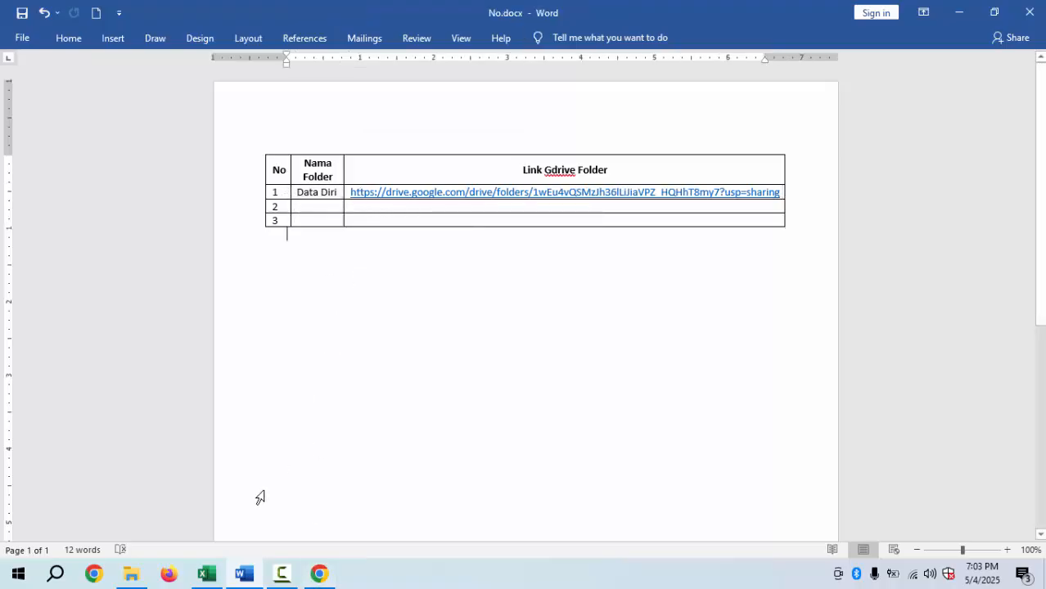
Switch to Google Drive in Chrome, open the Data Tugas folder to check its files, and return to Dokumen Latihan.
{"action": "left_click", "coordinate": [330, 568]}
{"action": "left_click", "coordinate": [277, 293]}
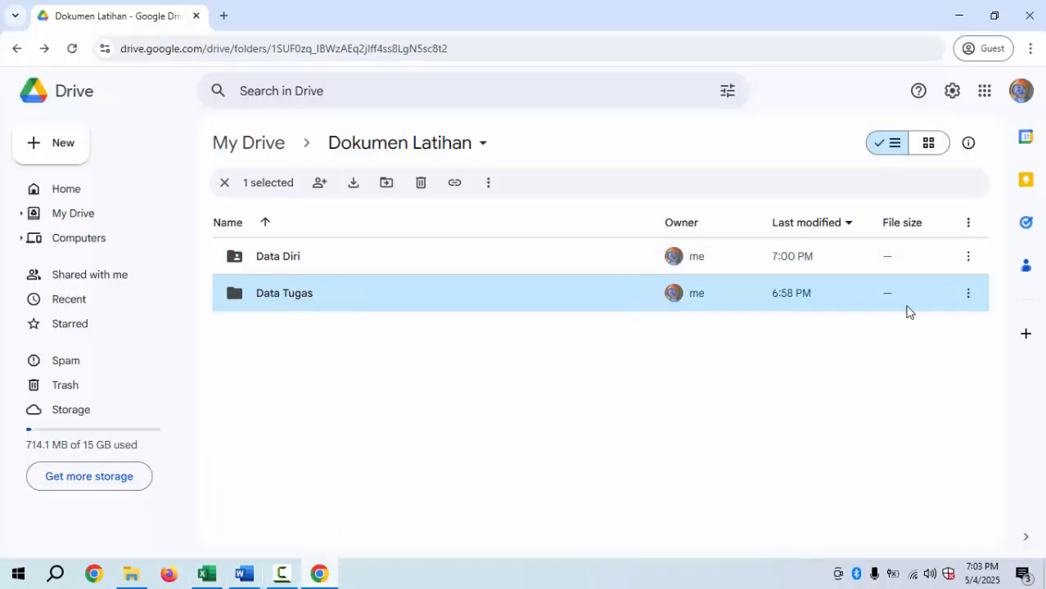
{"action": "left_click", "coordinate": [969, 298]}
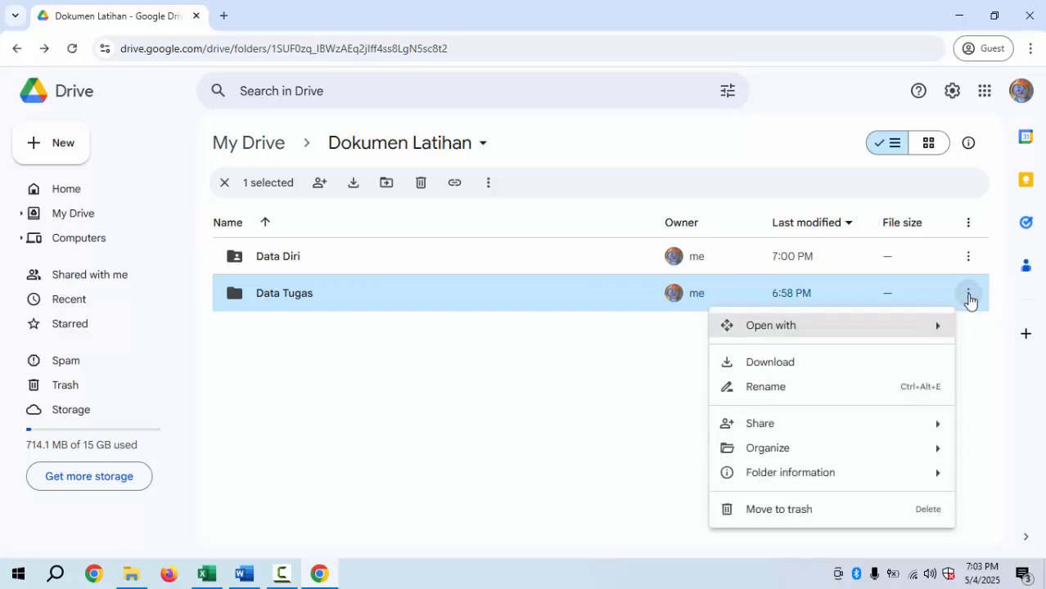
{"action": "left_click", "coordinate": [969, 299]}
{"action": "left_click", "coordinate": [970, 300]}
{"action": "left_click", "coordinate": [335, 365]}
{"action": "left_click", "coordinate": [288, 298]}
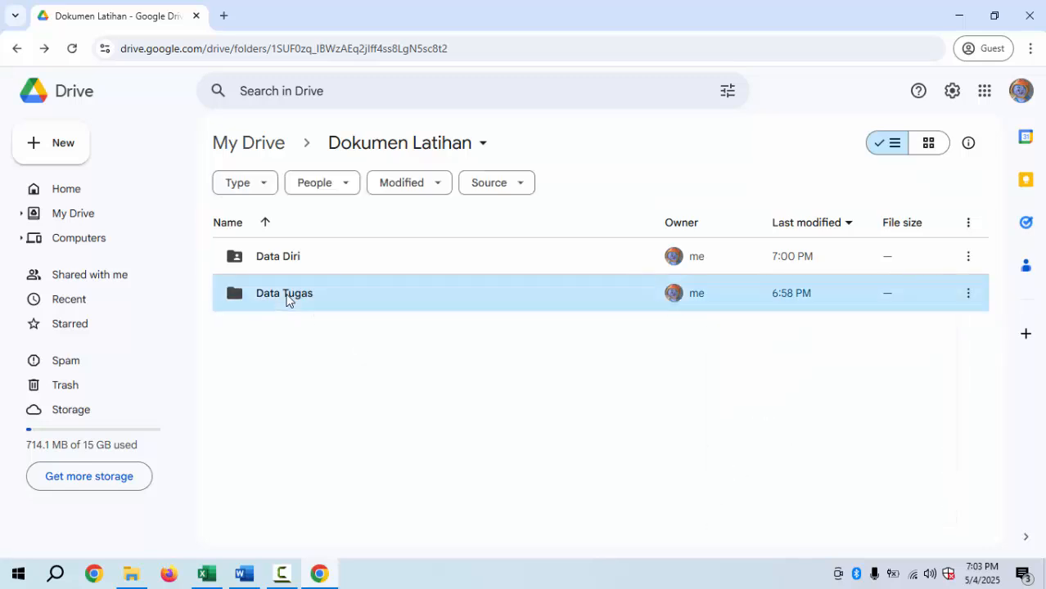
{"action": "double_click", "coordinate": [287, 299]}
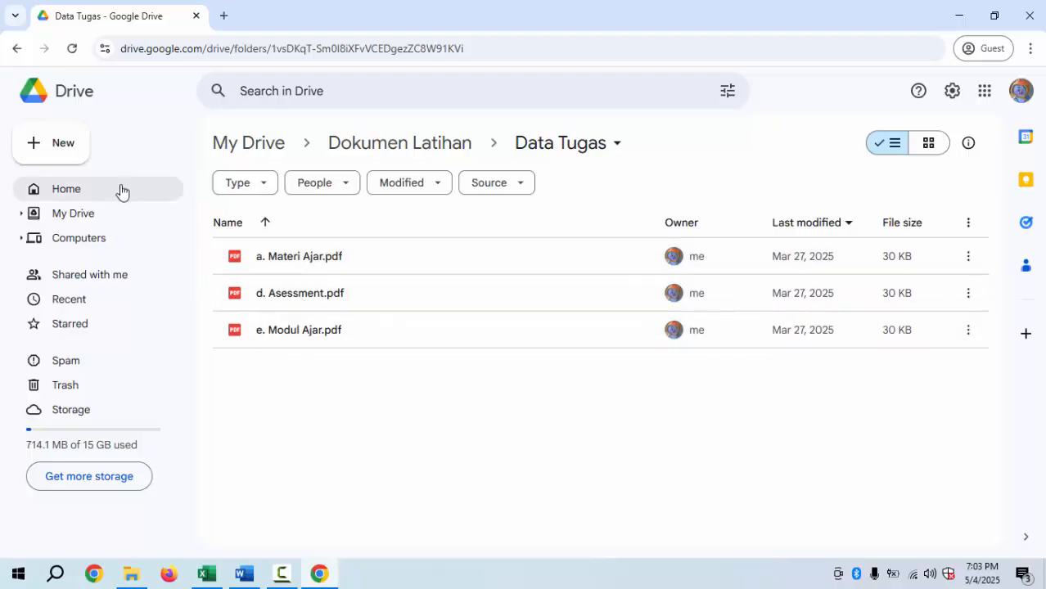
{"action": "left_click", "coordinate": [16, 52]}
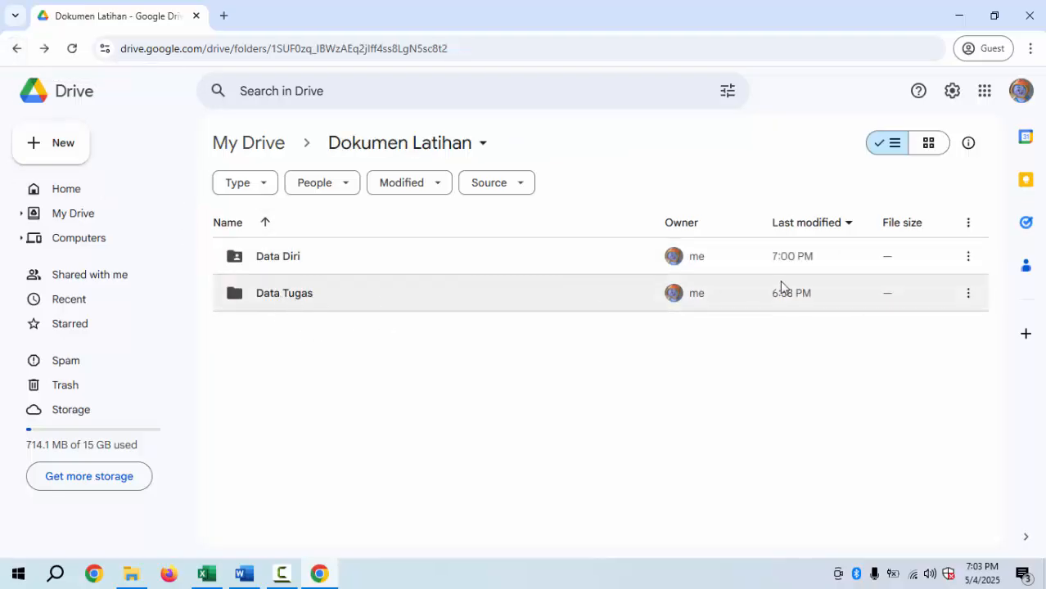
Open sharing for the Data Tugas folder, view its general access options, copy the folder link and close the sharing settings.
{"action": "left_click", "coordinate": [968, 295]}
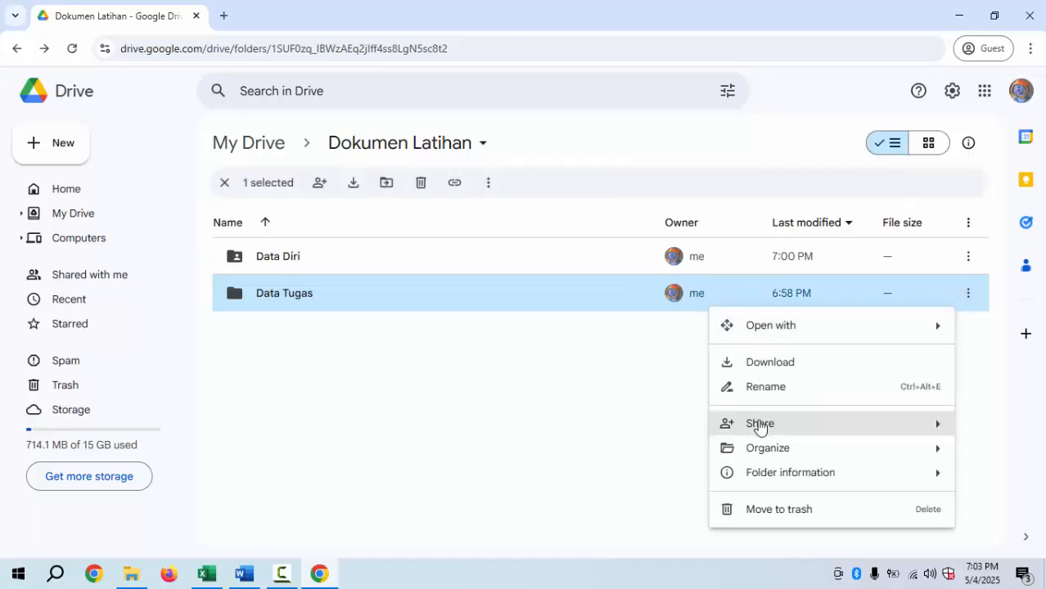
{"action": "mouse_move", "coordinate": [759, 426]}
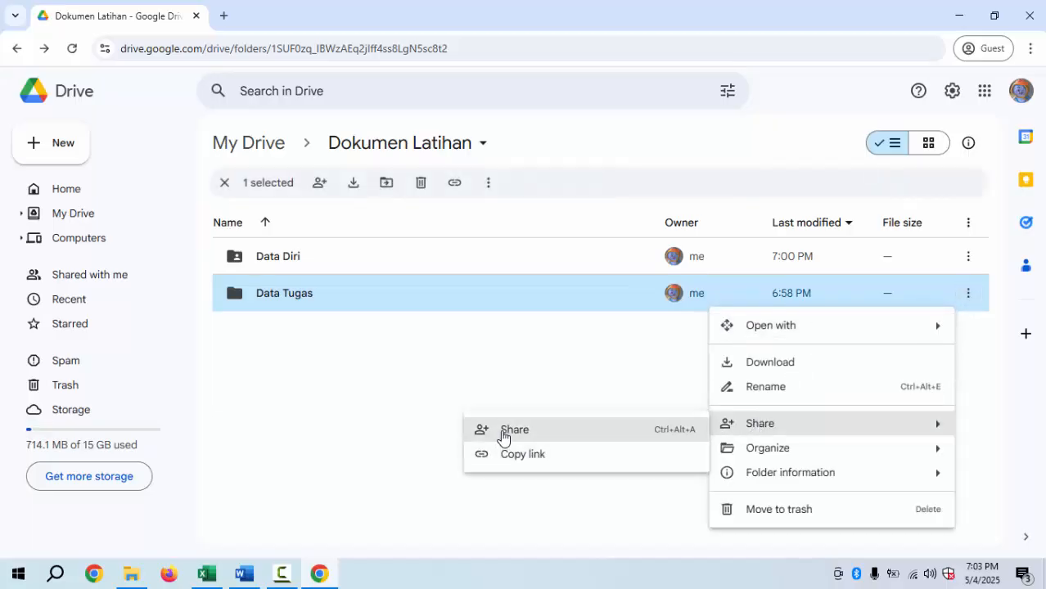
{"action": "left_click", "coordinate": [502, 439]}
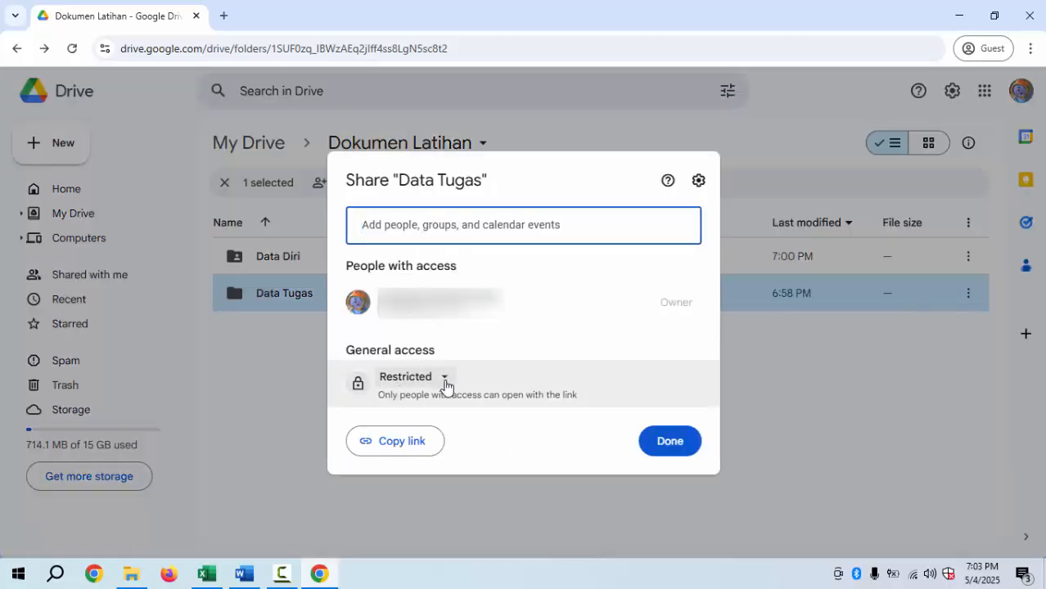
{"action": "left_click", "coordinate": [444, 379]}
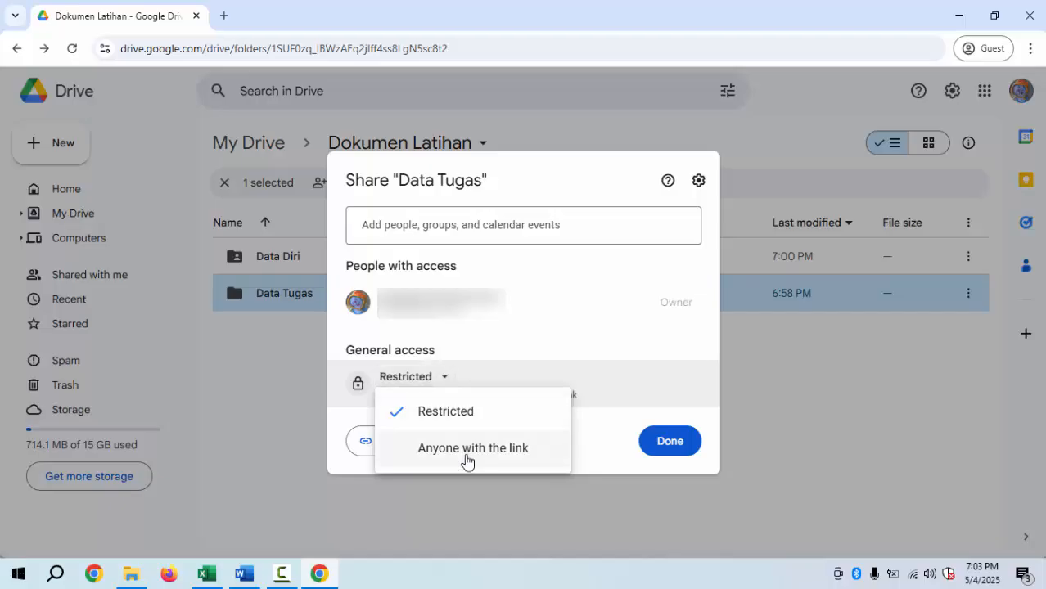
{"action": "left_click", "coordinate": [494, 344]}
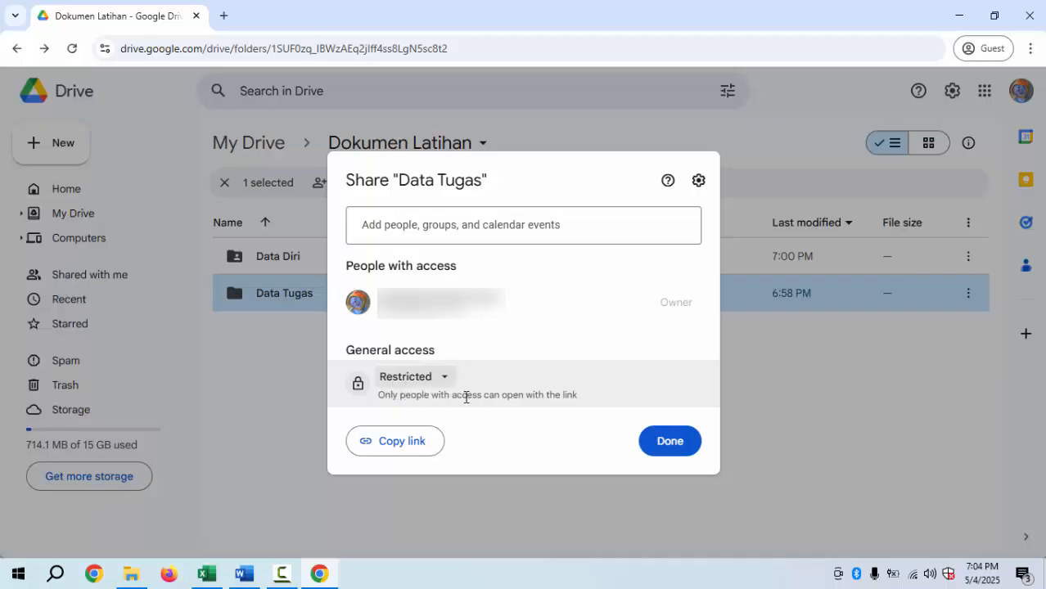
{"action": "left_click", "coordinate": [417, 447]}
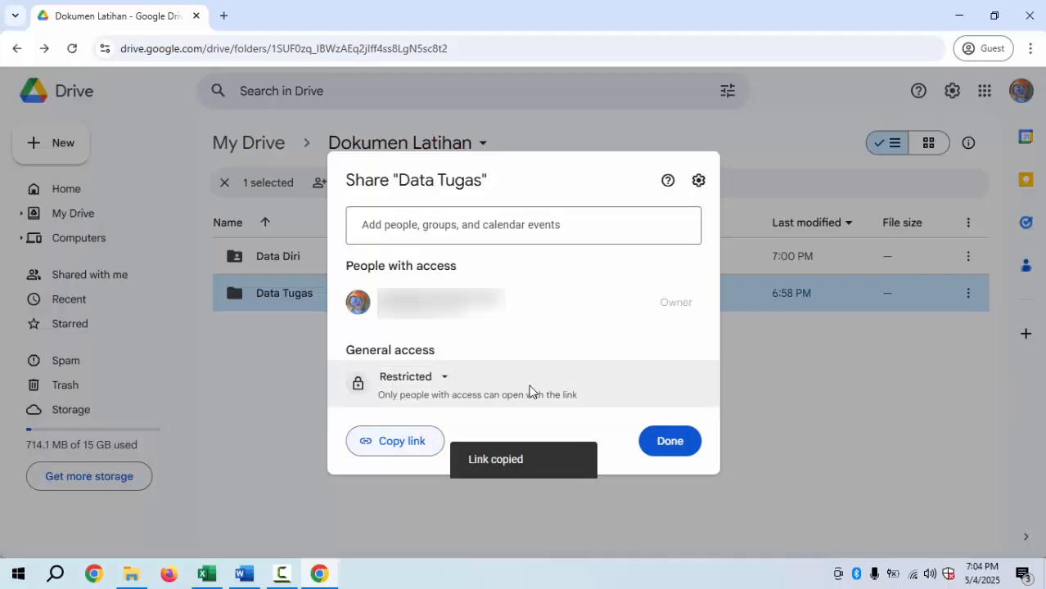
{"action": "left_click", "coordinate": [675, 442]}
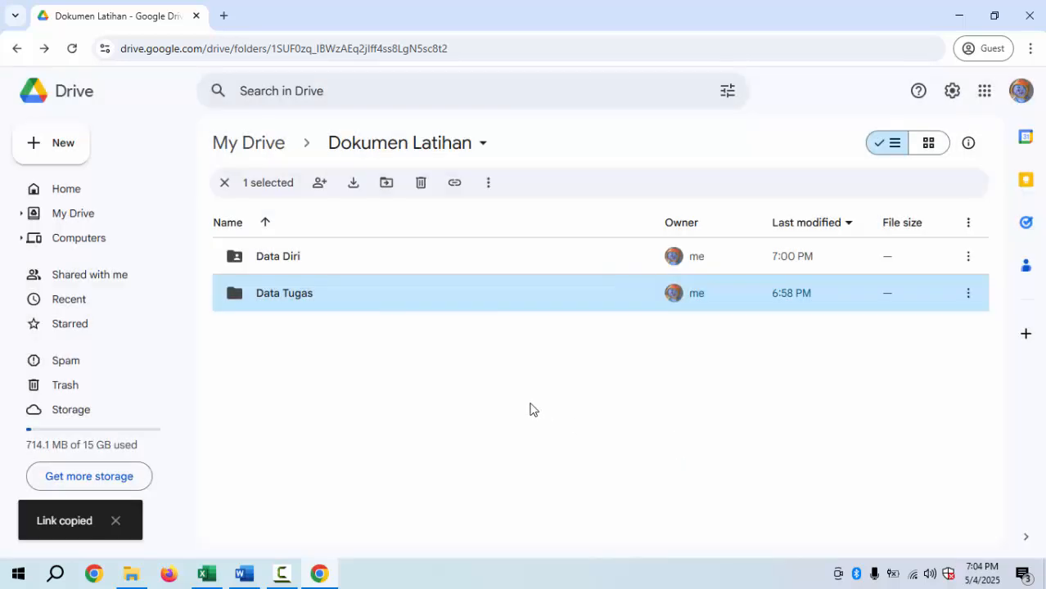
Switch to No.docx in Word, enter "Data Tugas" as the folder name in table row 2, and paste its Drive link beside it.
{"action": "left_click", "coordinate": [244, 574]}
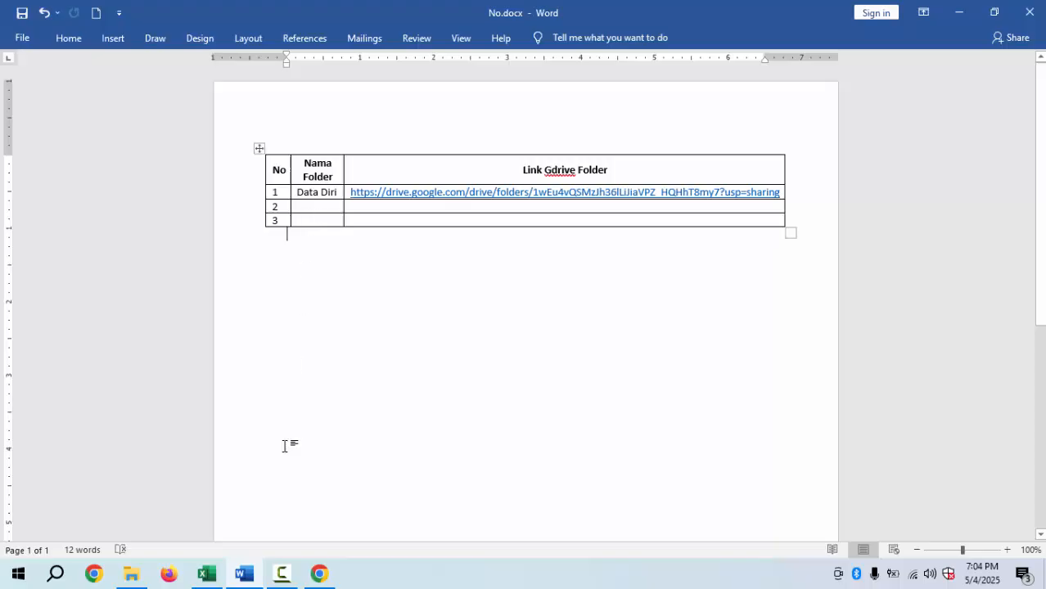
{"action": "left_click", "coordinate": [319, 573]}
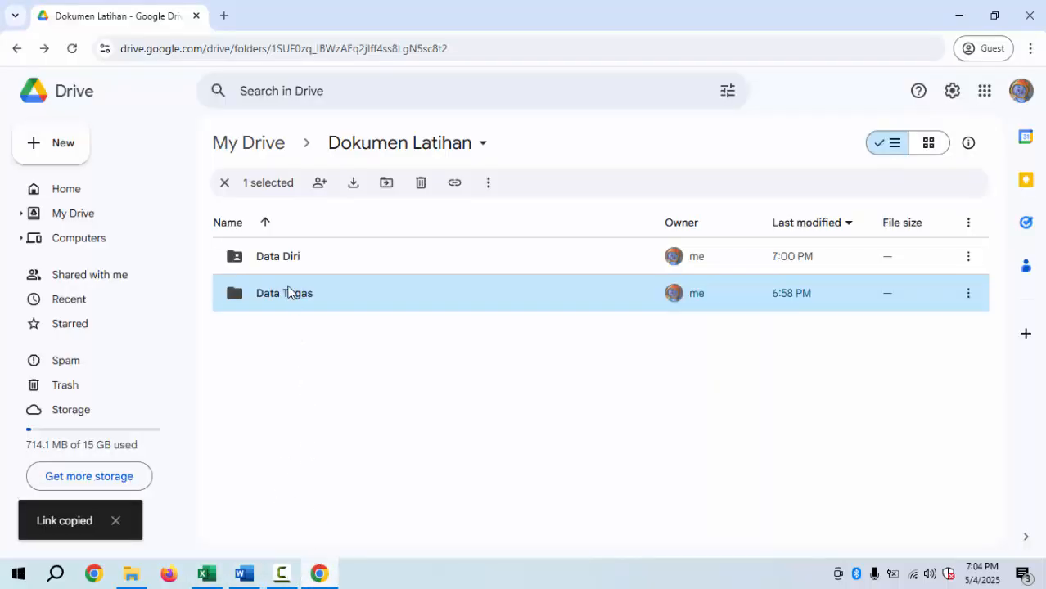
{"action": "left_click", "coordinate": [244, 574]}
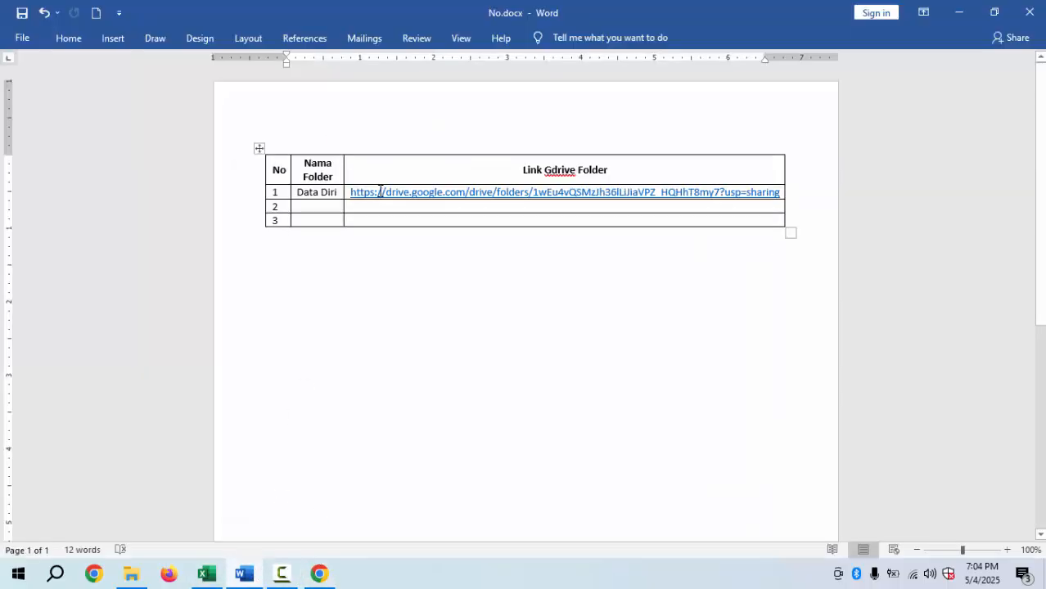
{"action": "left_click", "coordinate": [309, 207]}
{"action": "type", "text": "Data"}
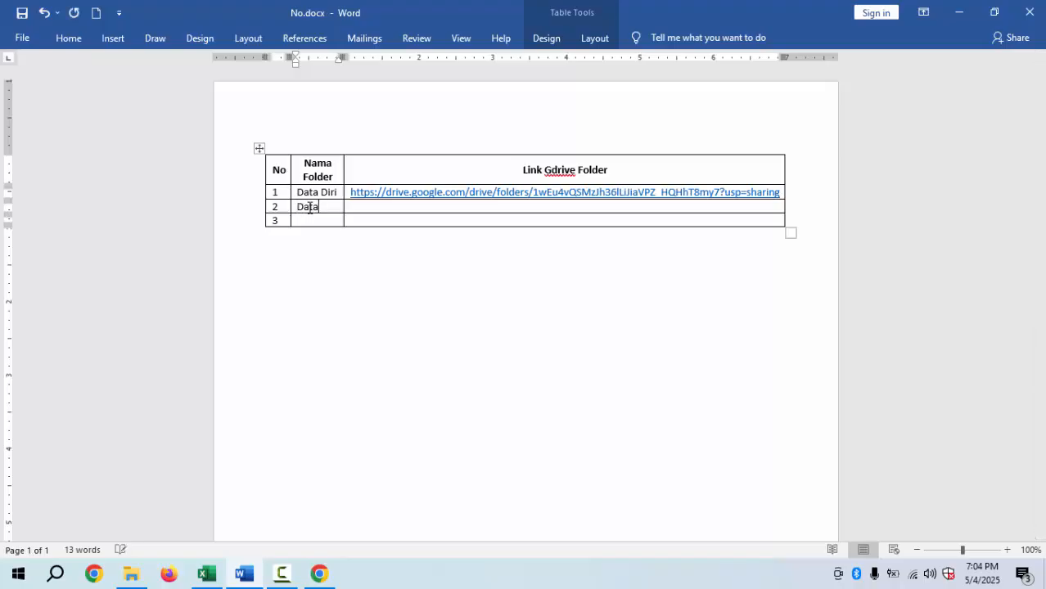
{"action": "type", "text": " Tugas"}
{"action": "key", "text": "Tab"}
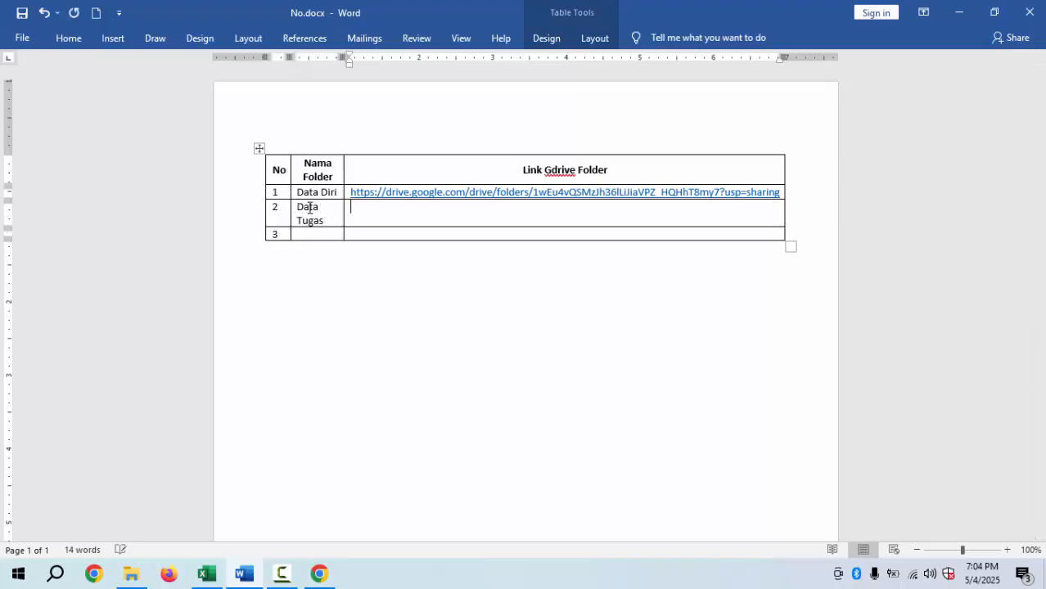
{"action": "key", "text": "ctrl+v"}
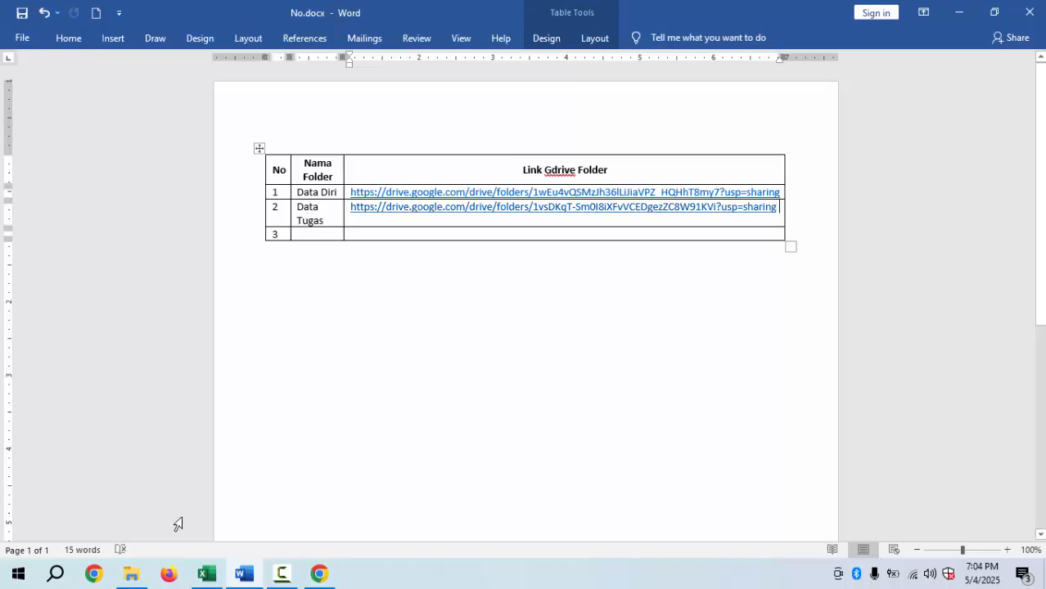
Switch to Book1.xlsx in Excel and enter "Data Tugas" as the folder name for No 2 in cell B3.
{"action": "left_click", "coordinate": [207, 574]}
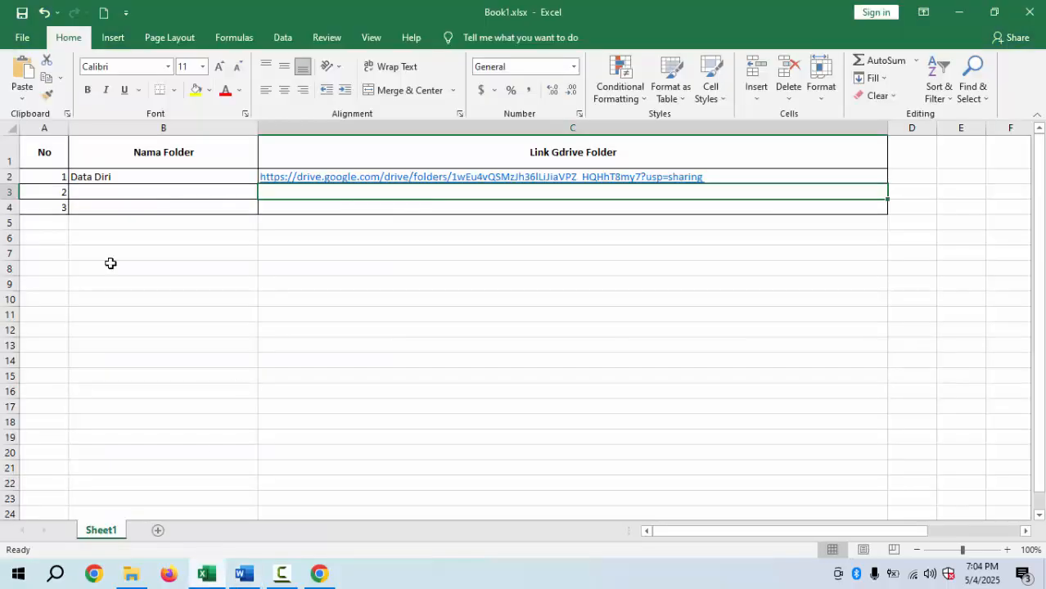
{"action": "left_click", "coordinate": [106, 193]}
{"action": "type", "text": "Data TUga"}
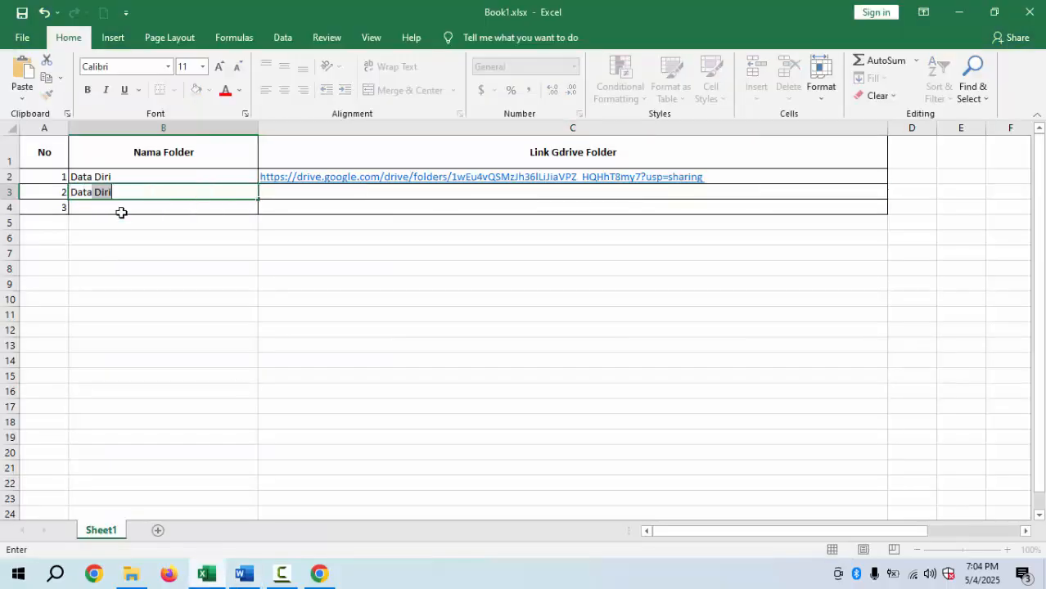
{"action": "key", "text": "BackSpace"}
{"action": "key", "text": "BackSpace"}
{"action": "key", "text": "BackSpace"}
{"action": "type", "text": "ugas"}
{"action": "key", "text": "Tab"}
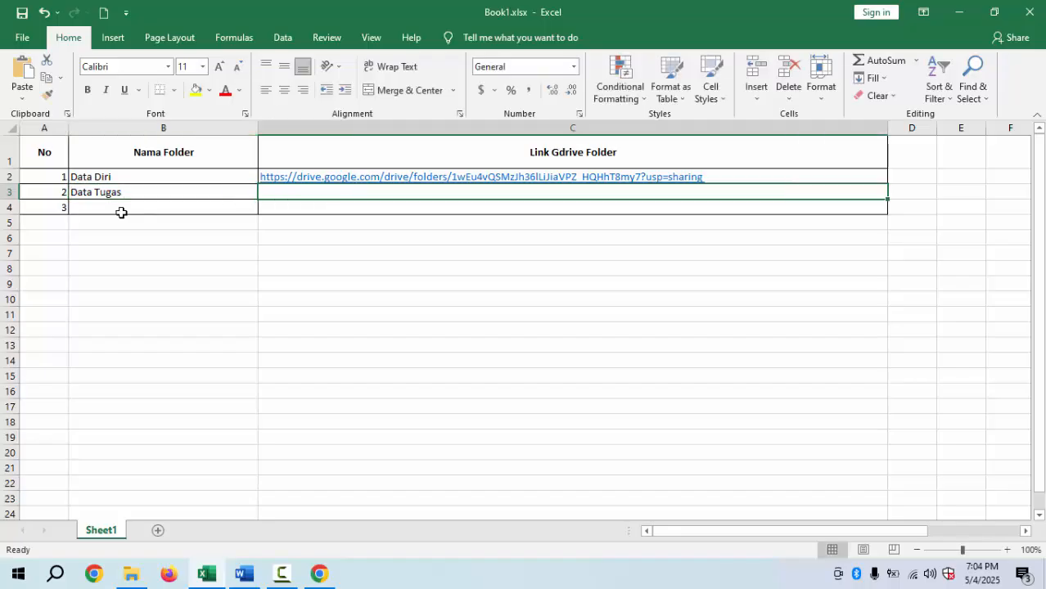
Paste the Data Tugas Drive link into cell C3 as a clickable hyperlink.
{"action": "key", "text": "ctrl+v"}
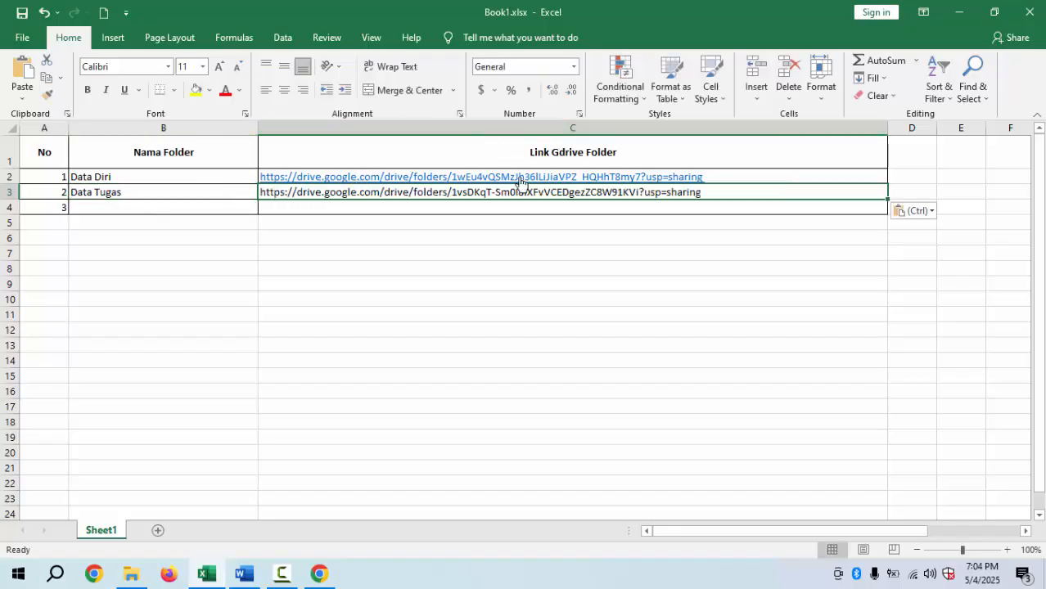
{"action": "key", "text": "BackSpace"}
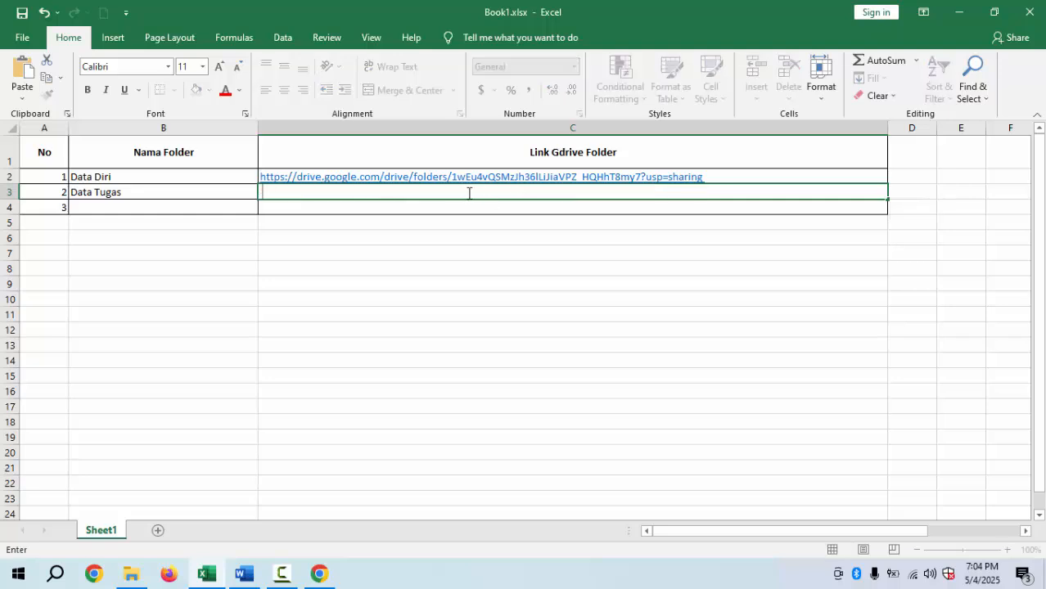
{"action": "key", "text": "ctrl+v"}
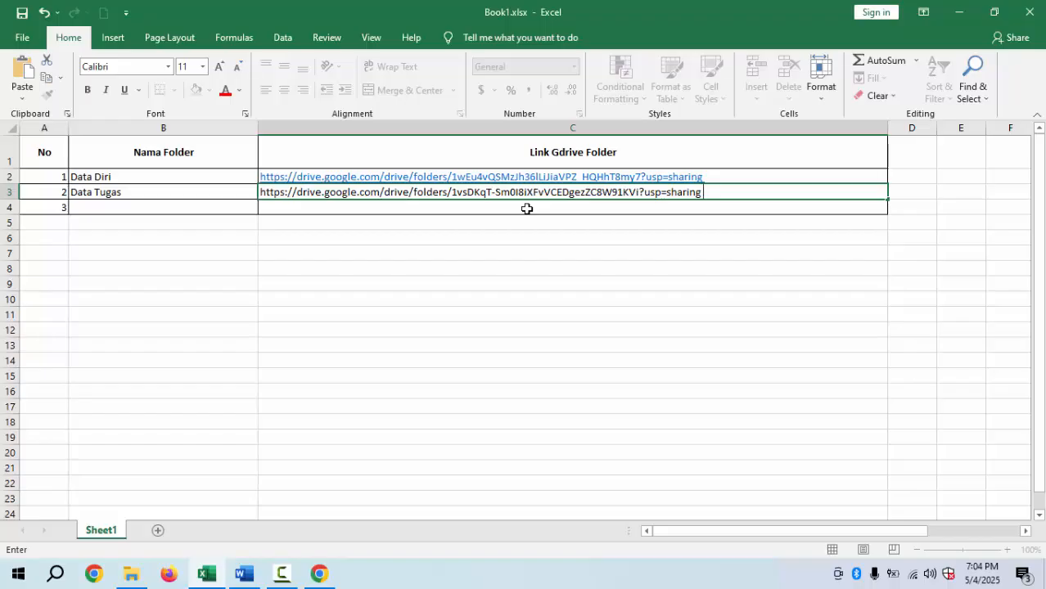
{"action": "key", "text": "Return"}
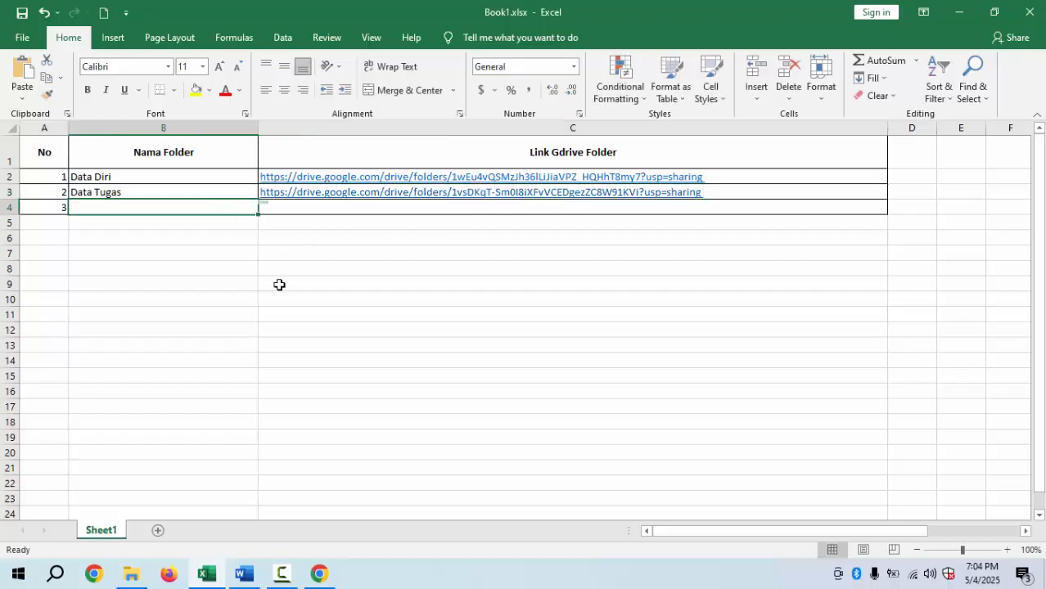
Switch to Google Drive in Chrome, sign out of the Google account, and close the browser.
{"action": "left_click", "coordinate": [243, 574]}
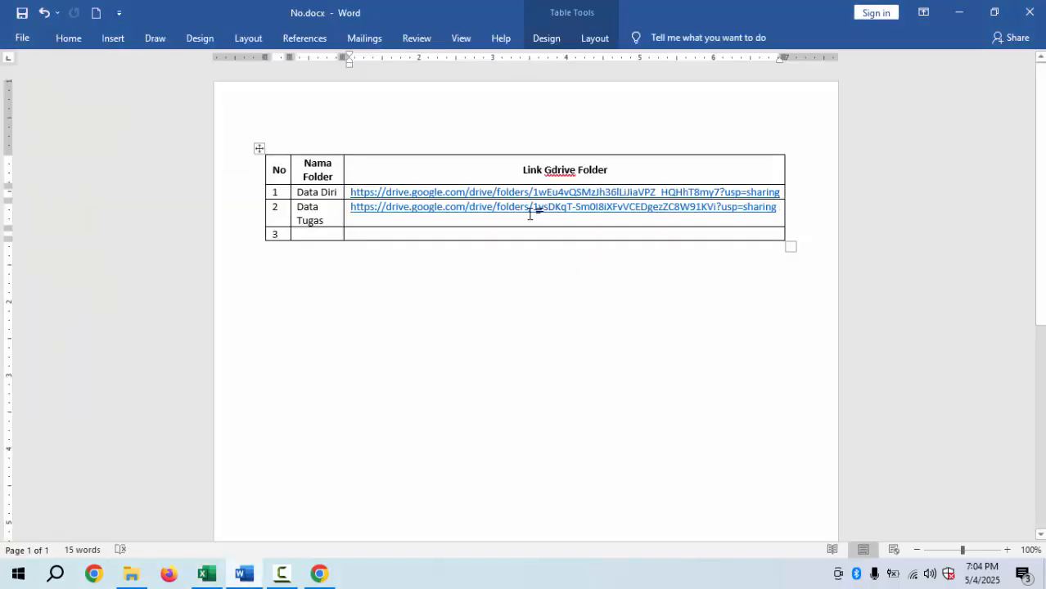
{"action": "left_click", "coordinate": [322, 579]}
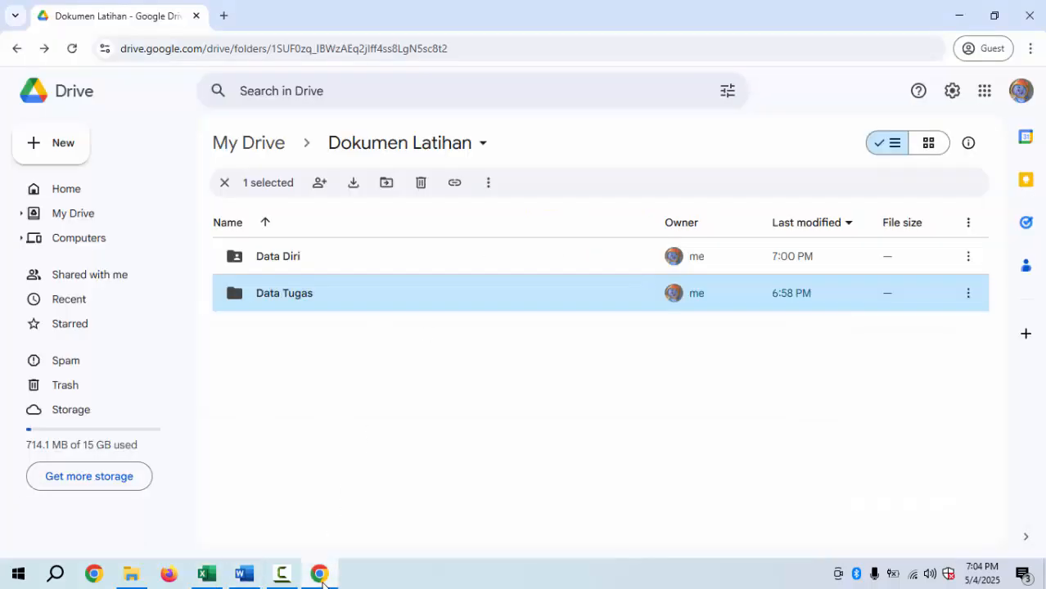
{"action": "left_click", "coordinate": [381, 404]}
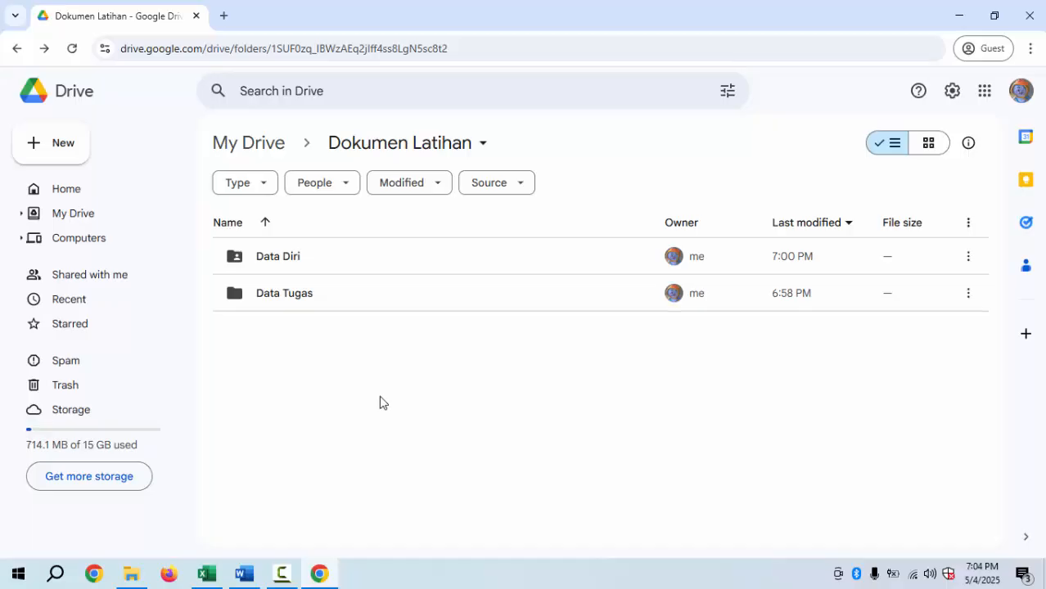
{"action": "left_click", "coordinate": [1019, 94]}
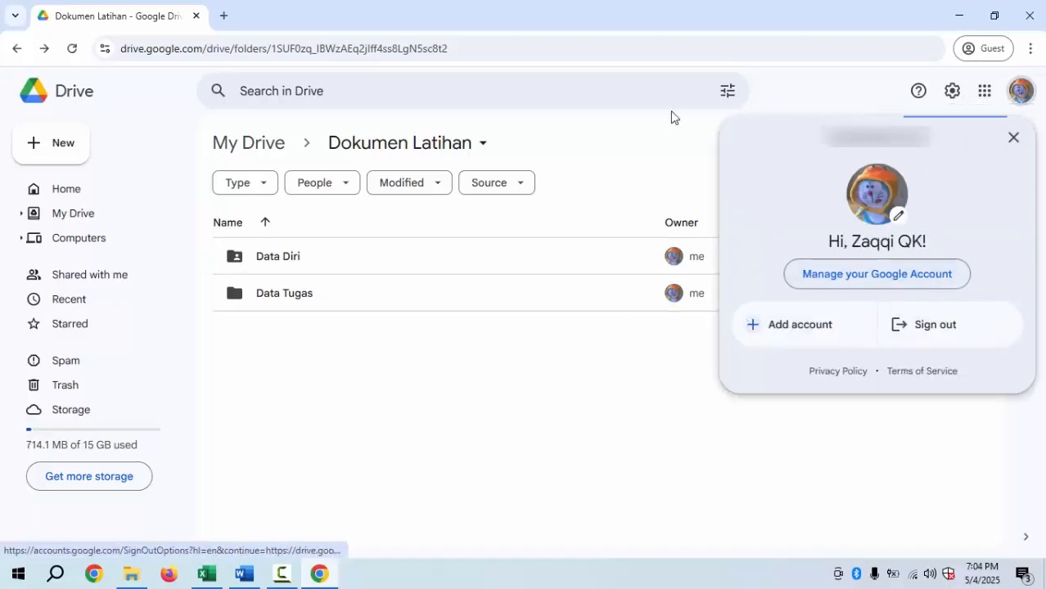
{"action": "left_click", "coordinate": [928, 333]}
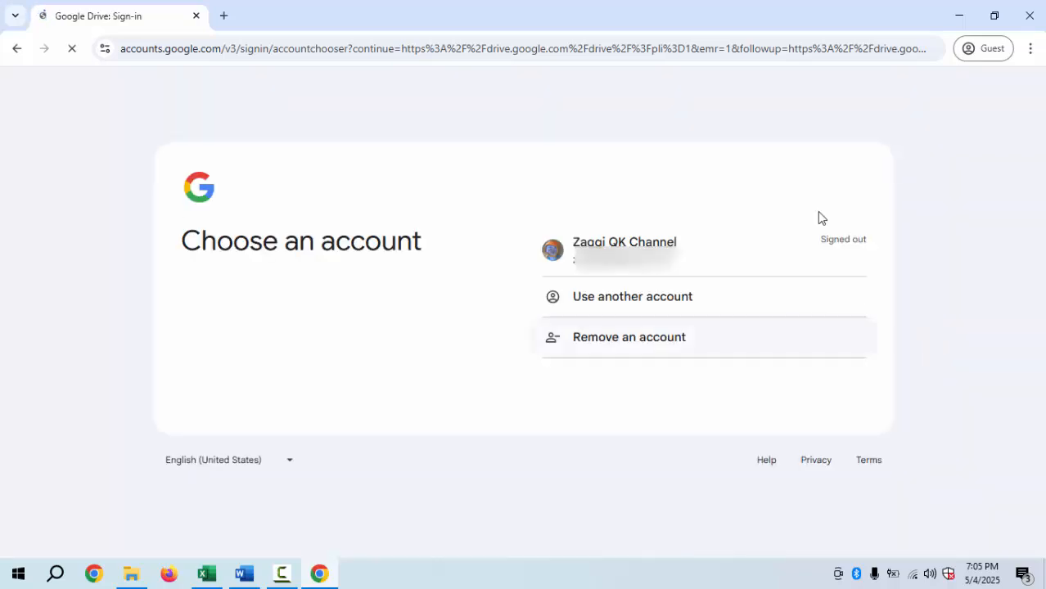
{"action": "left_click", "coordinate": [1039, 4]}
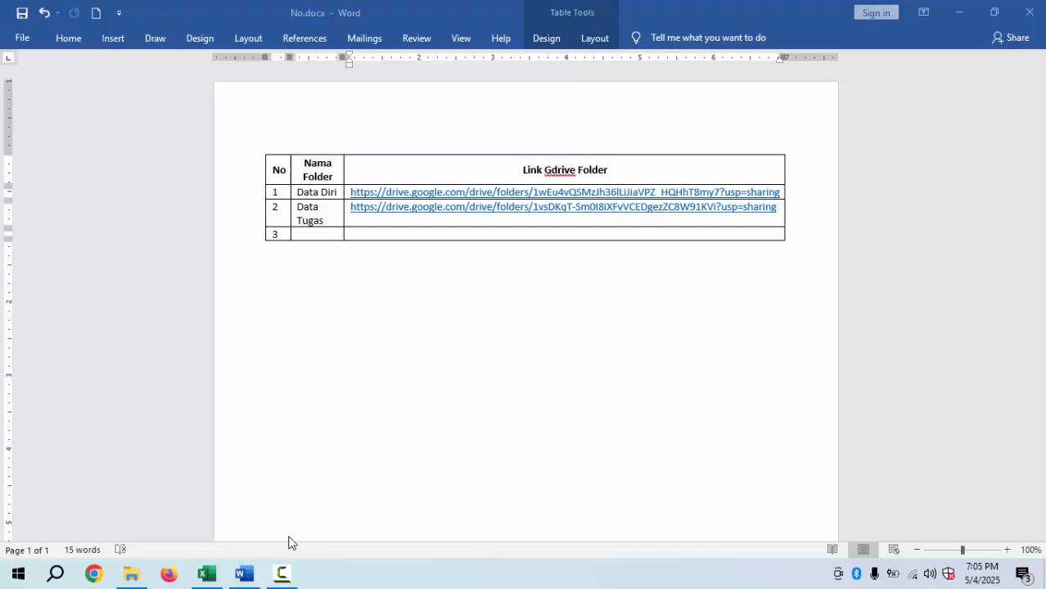
Return to No.docx in Word and test the Data Diri and Data Tugas links while signed out, closing the browser after each.
{"action": "left_click", "coordinate": [243, 577]}
{"action": "left_click", "coordinate": [206, 575]}
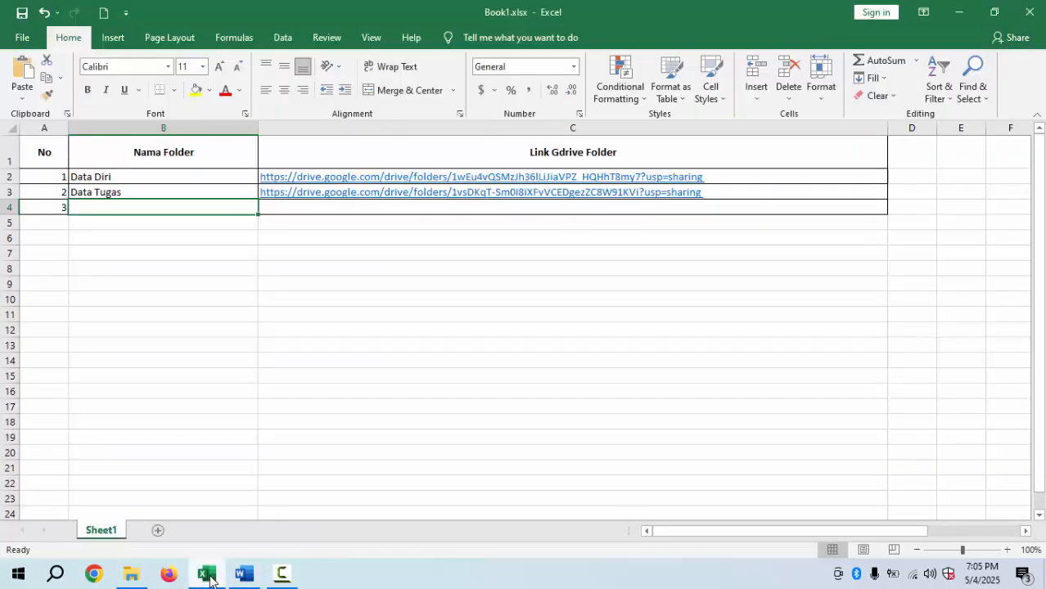
{"action": "left_click", "coordinate": [244, 574]}
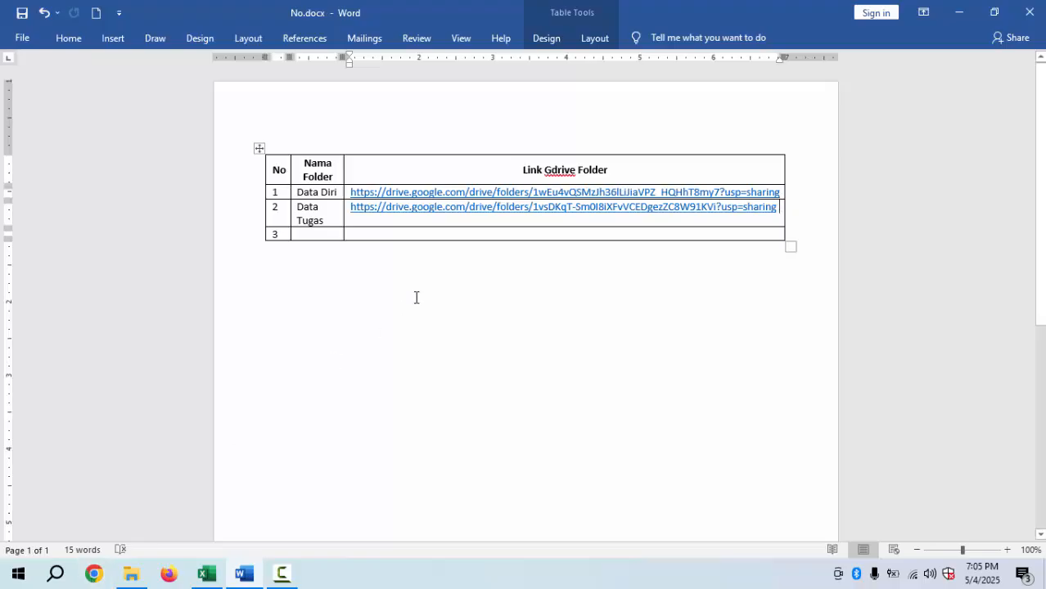
{"action": "left_click", "coordinate": [464, 198], "text": "ctrl"}
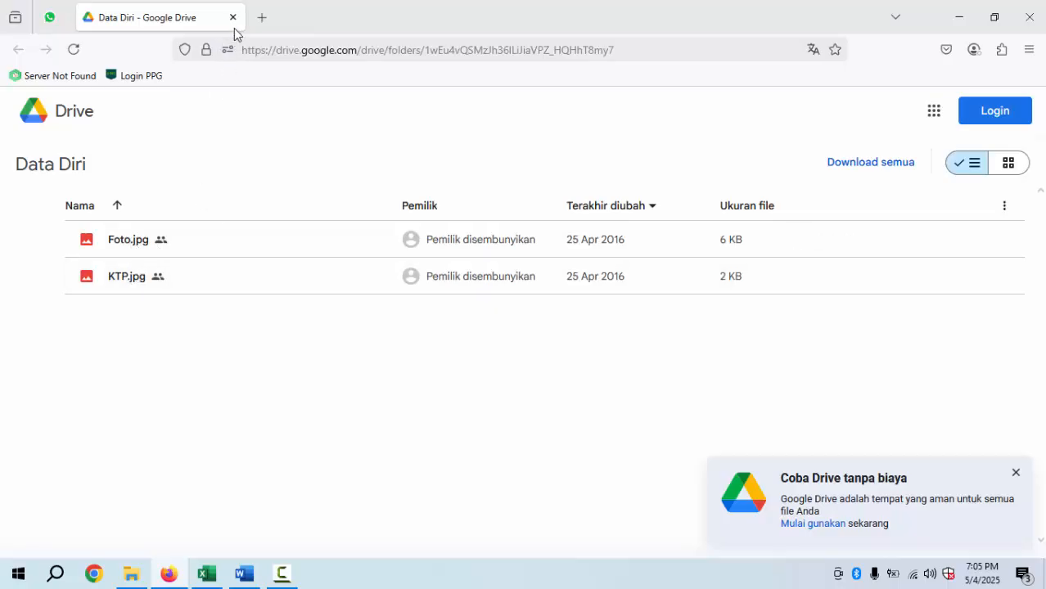
{"action": "left_click", "coordinate": [1029, 17]}
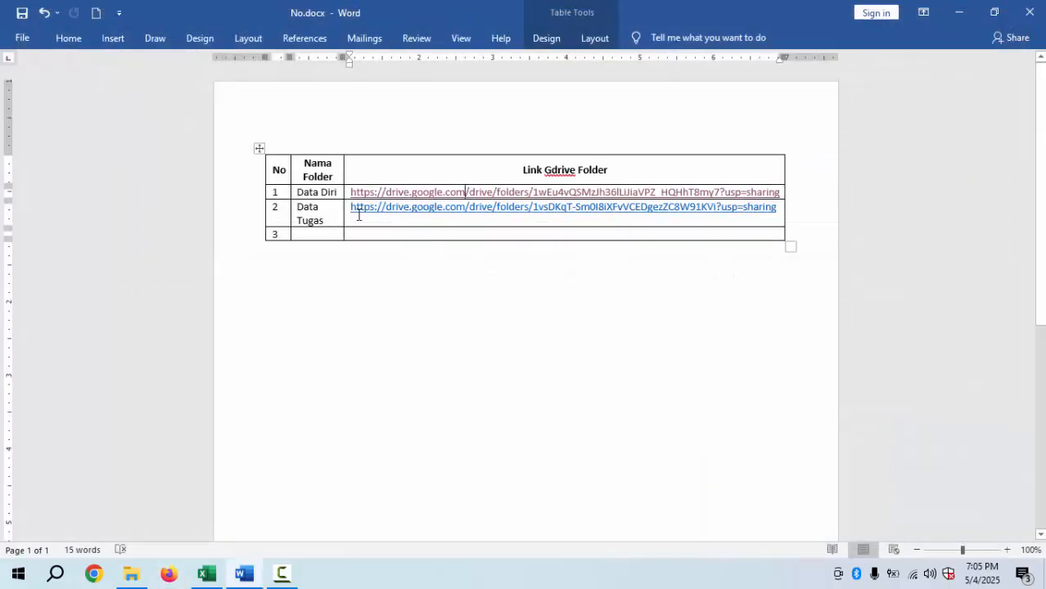
{"action": "left_click", "coordinate": [400, 216], "text": "ctrl"}
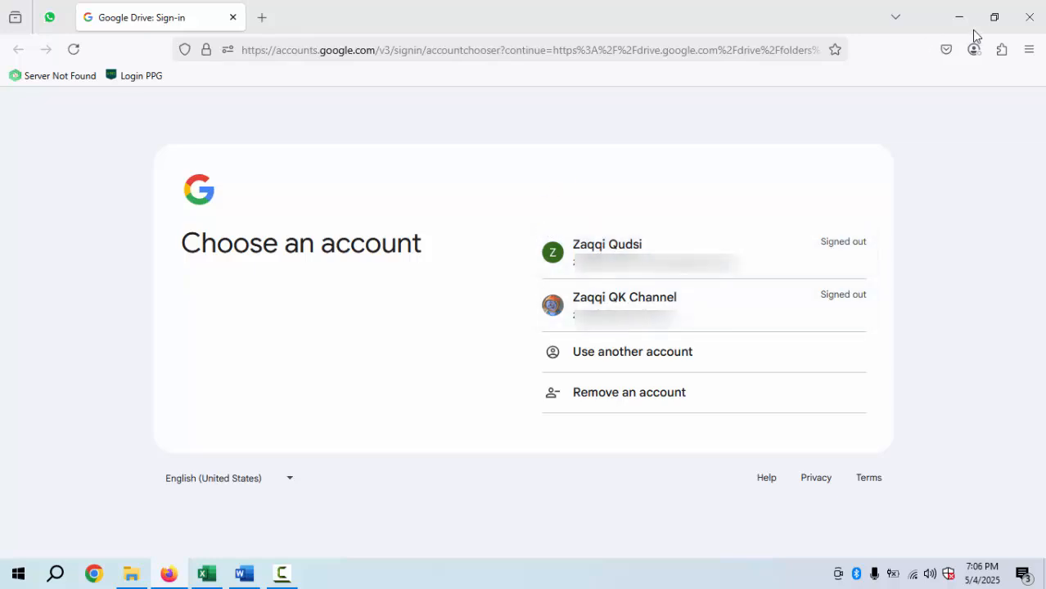
{"action": "left_click", "coordinate": [1028, 18]}
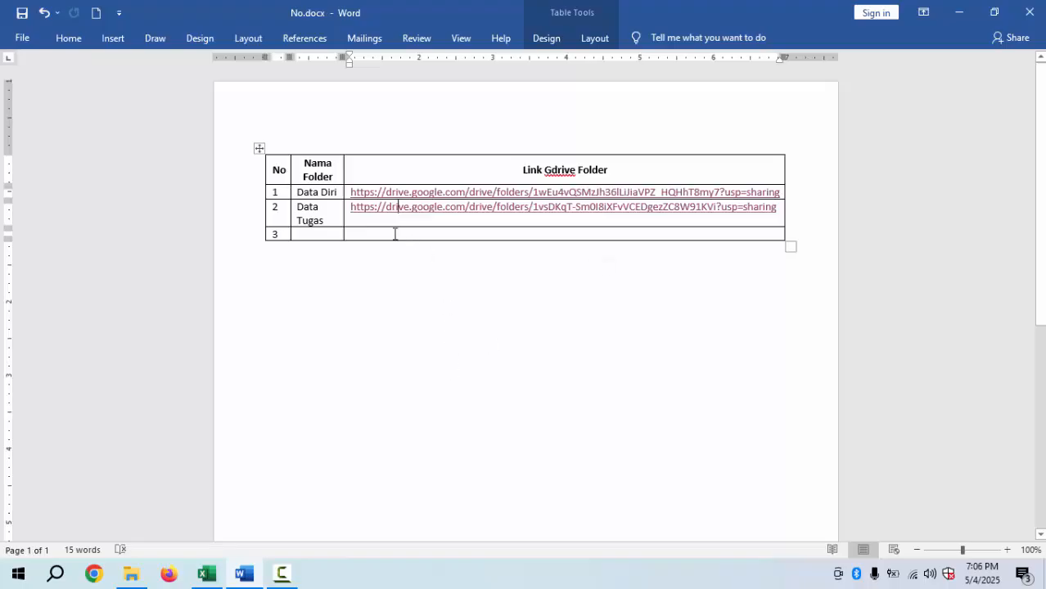
Test the Data Tugas link copied from table row 2 in a maximized Chrome guest window, and close the browser.
{"action": "left_click", "coordinate": [347, 212]}
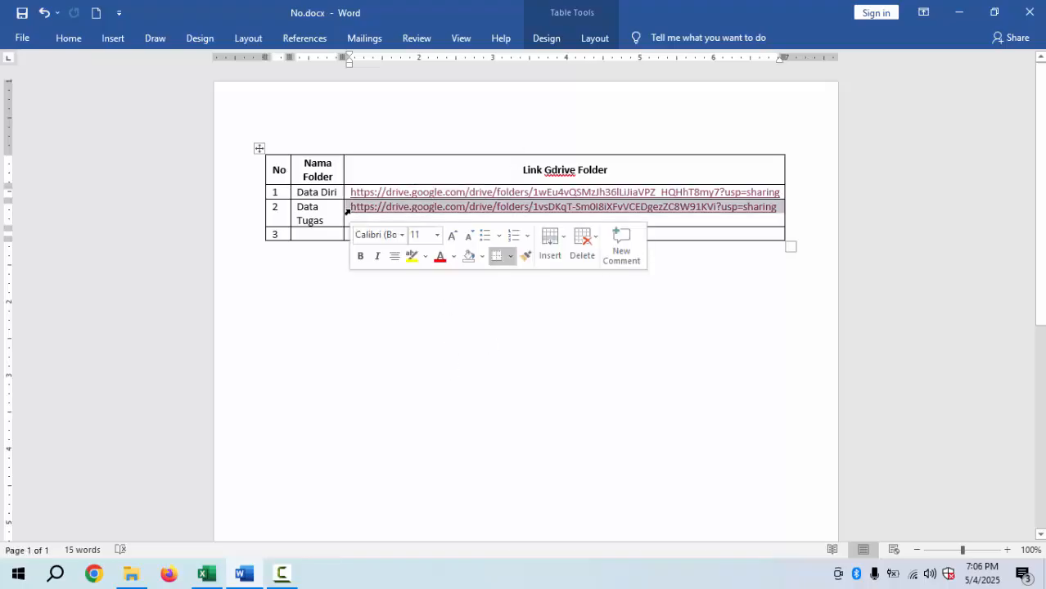
{"action": "right_click", "coordinate": [373, 211]}
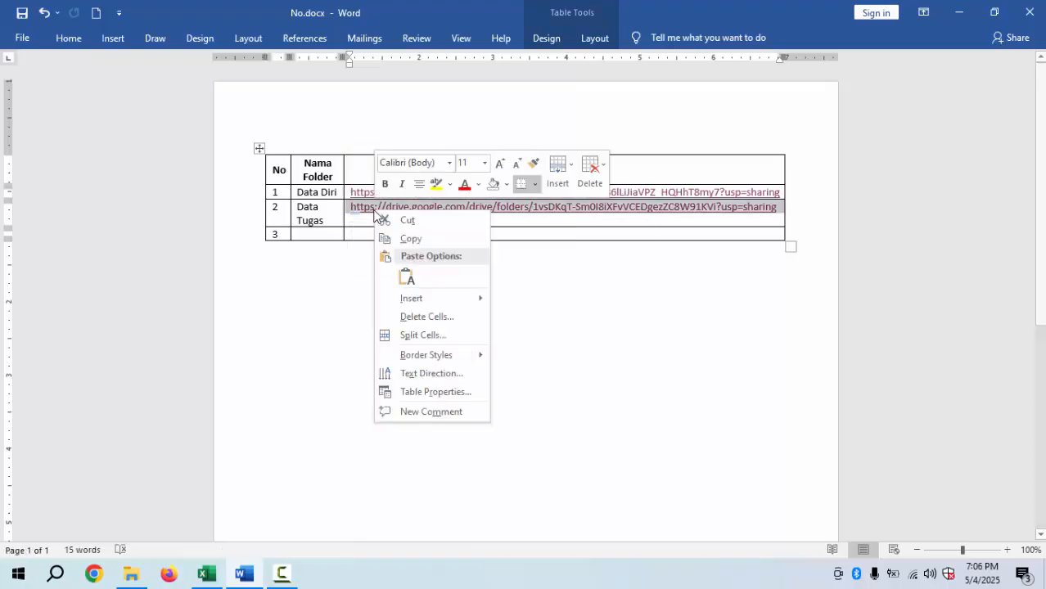
{"action": "left_click", "coordinate": [409, 239]}
{"action": "left_click", "coordinate": [94, 574]}
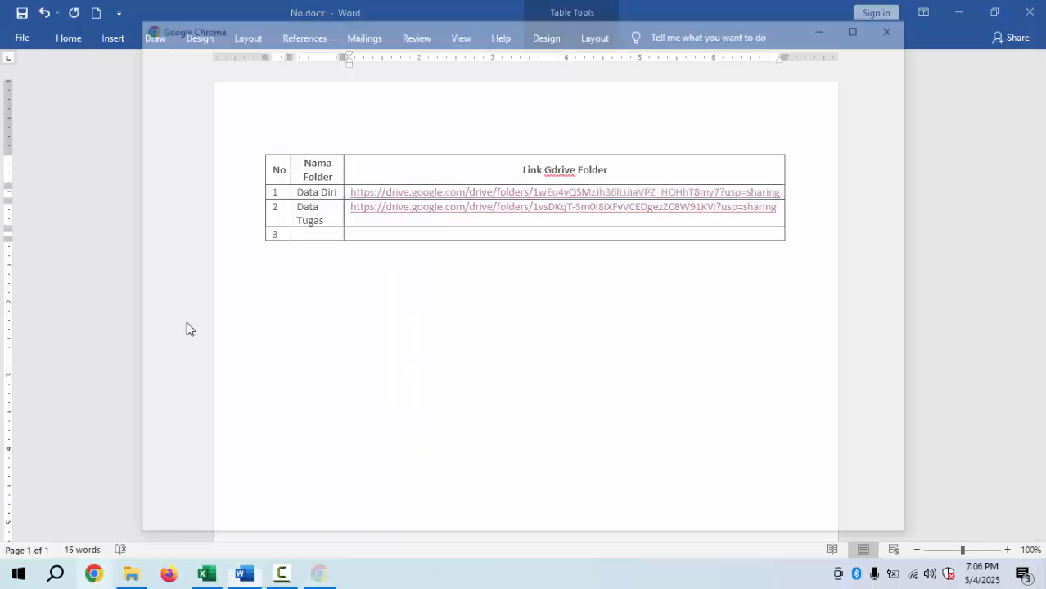
{"action": "left_click", "coordinate": [863, 26]}
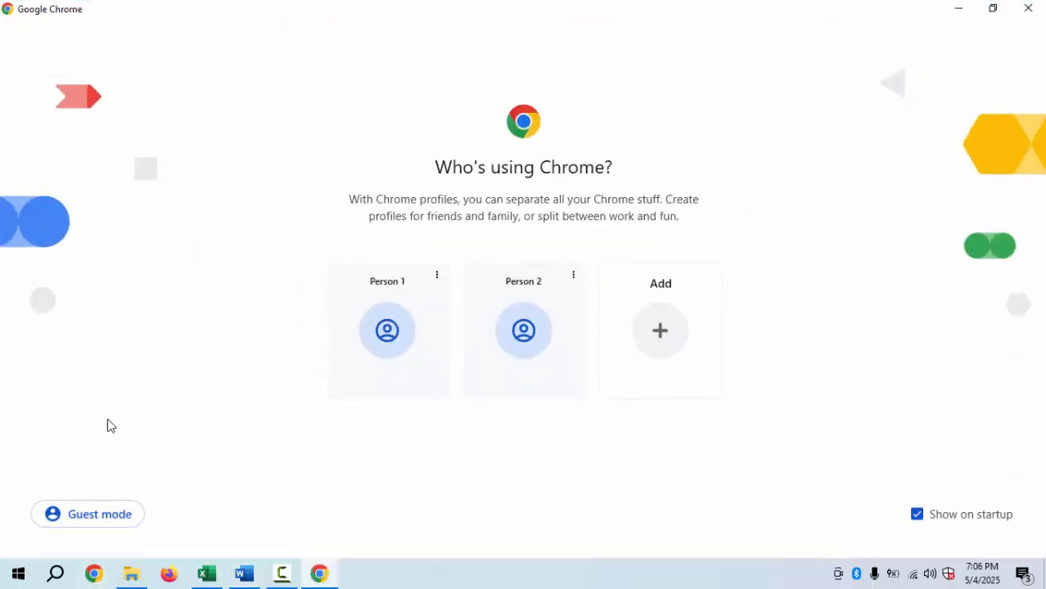
{"action": "left_click", "coordinate": [72, 522]}
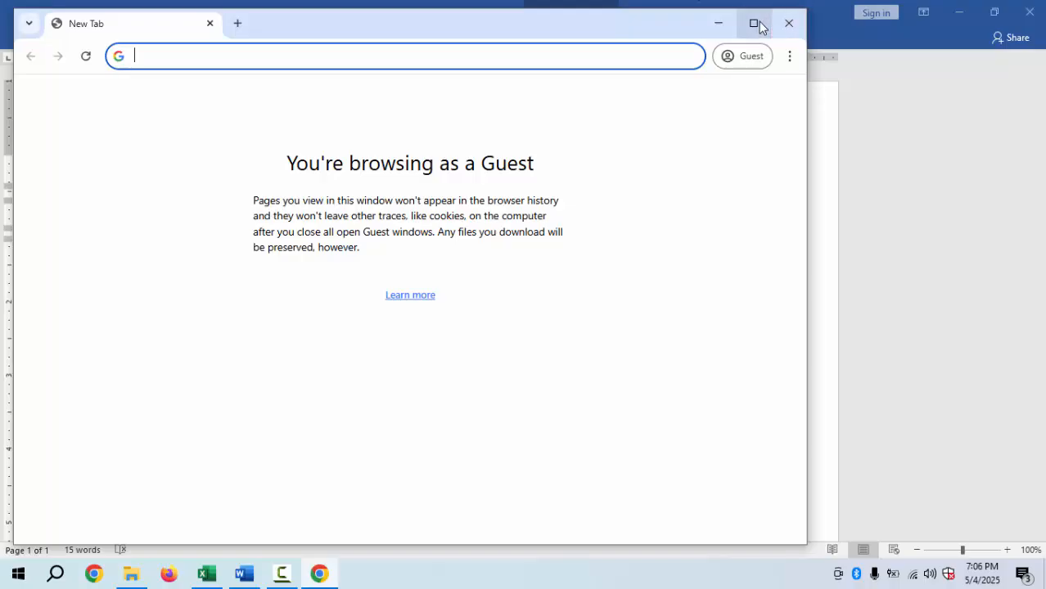
{"action": "left_click", "coordinate": [753, 24]}
{"action": "key", "text": "ctrl+v"}
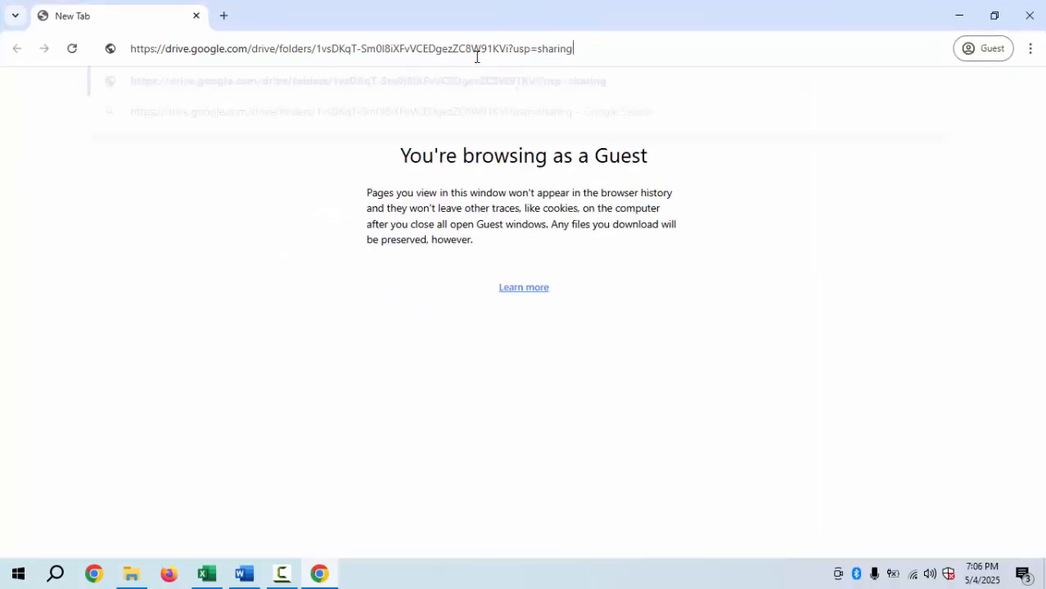
{"action": "key", "text": "Return"}
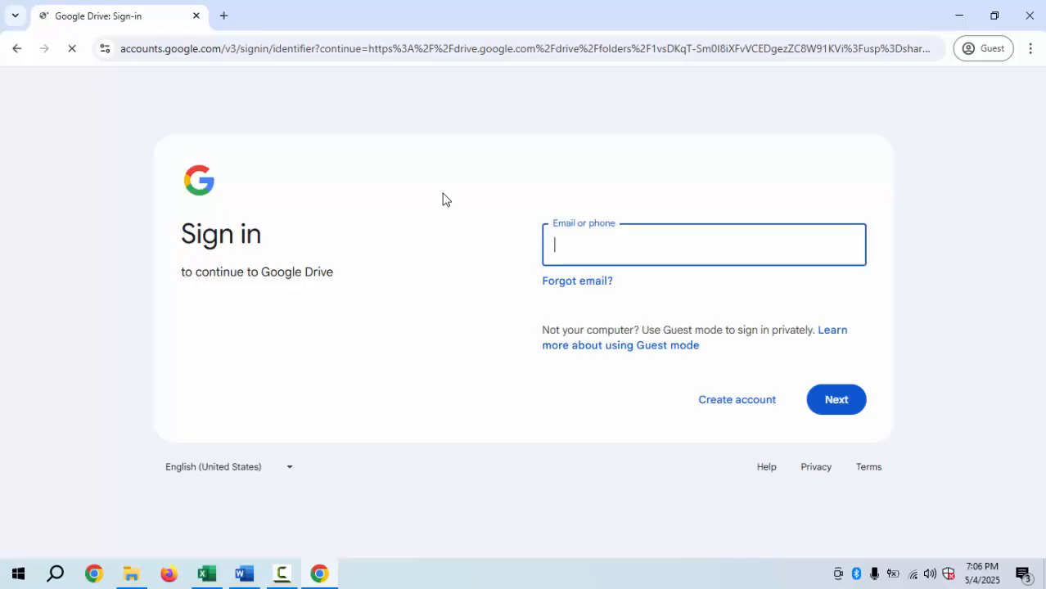
{"action": "left_click", "coordinate": [1032, 17]}
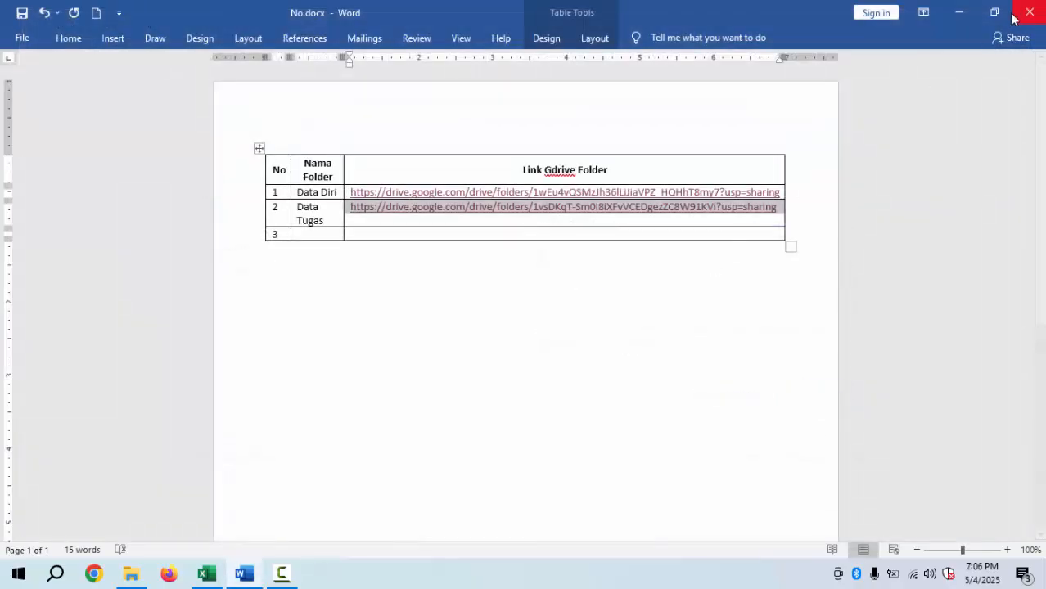
Minimize Word, open a maximized Chrome guest window, and go to google.com.
{"action": "left_click", "coordinate": [959, 12]}
{"action": "left_click", "coordinate": [959, 12]}
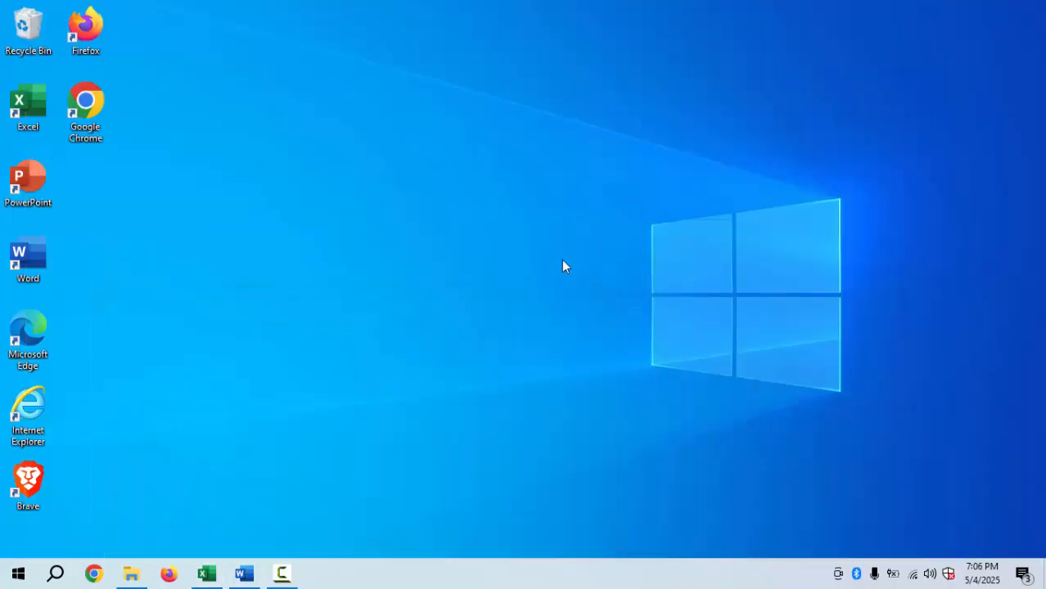
{"action": "left_click", "coordinate": [93, 573]}
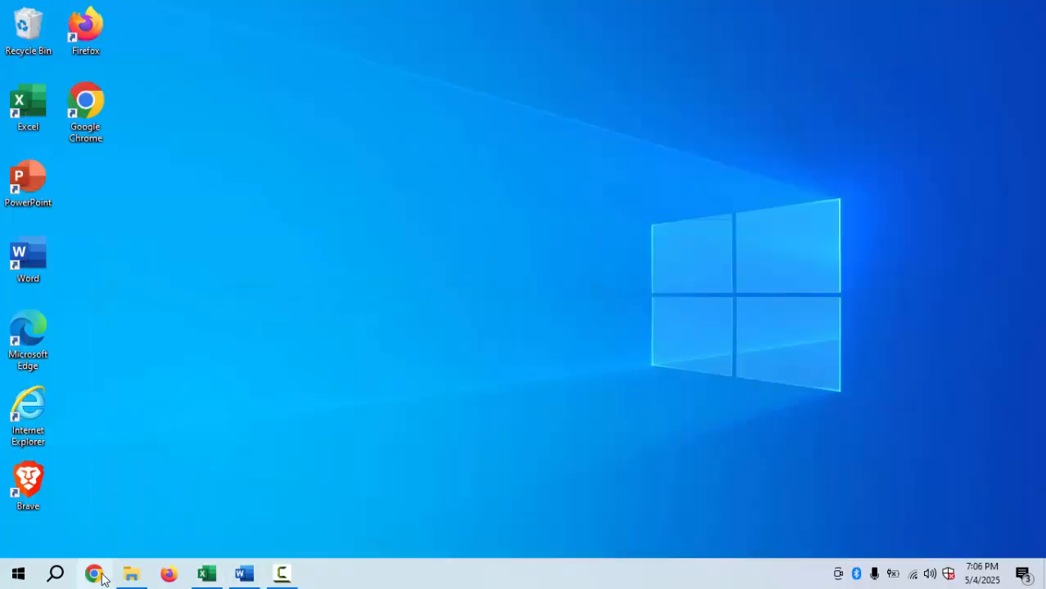
{"action": "left_click", "coordinate": [859, 25]}
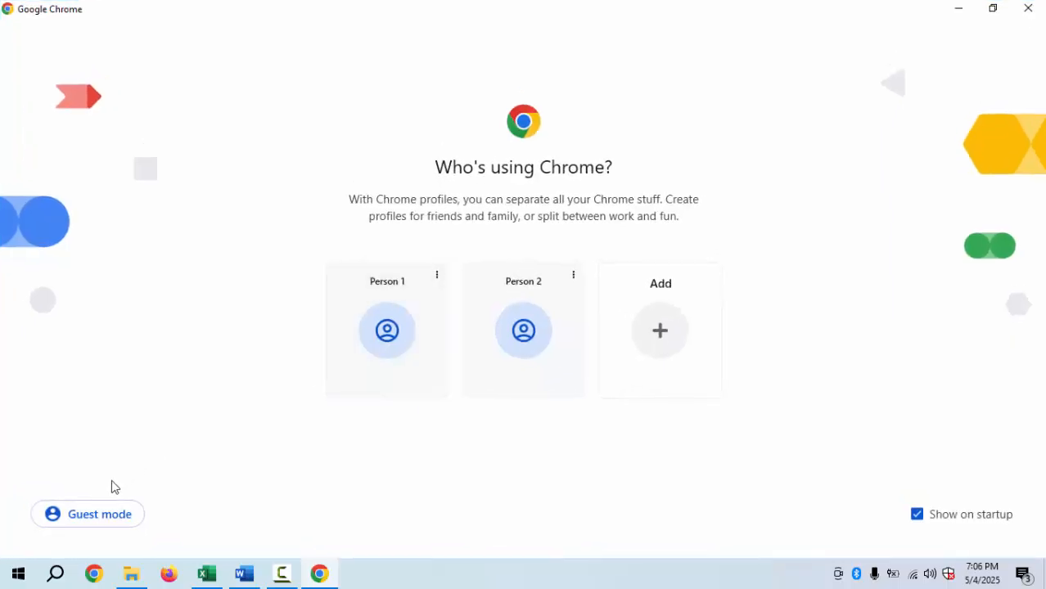
{"action": "left_click", "coordinate": [104, 516]}
{"action": "left_click", "coordinate": [753, 23]}
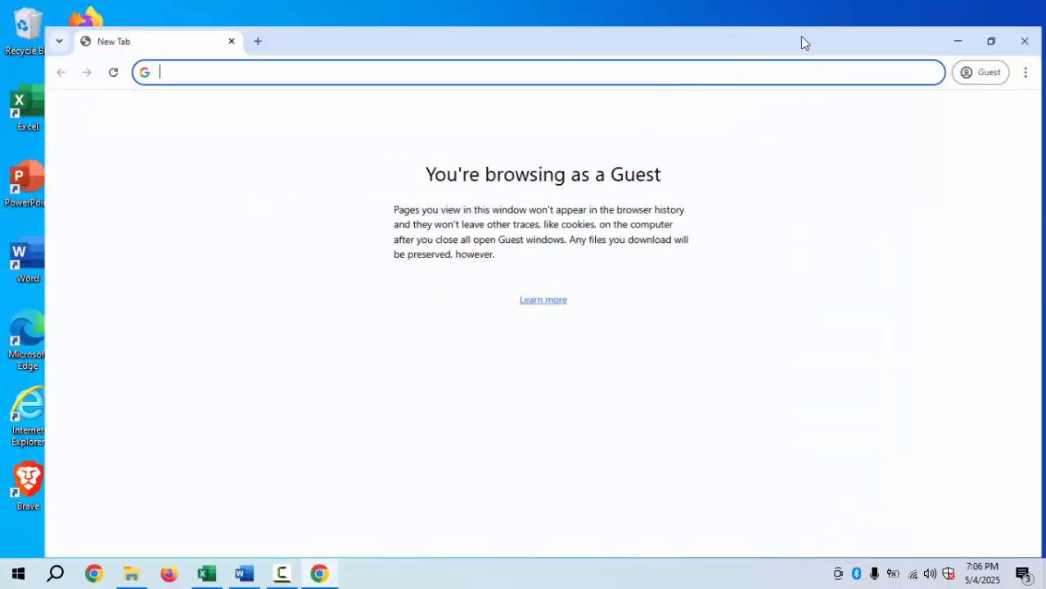
{"action": "type", "text": "g"}
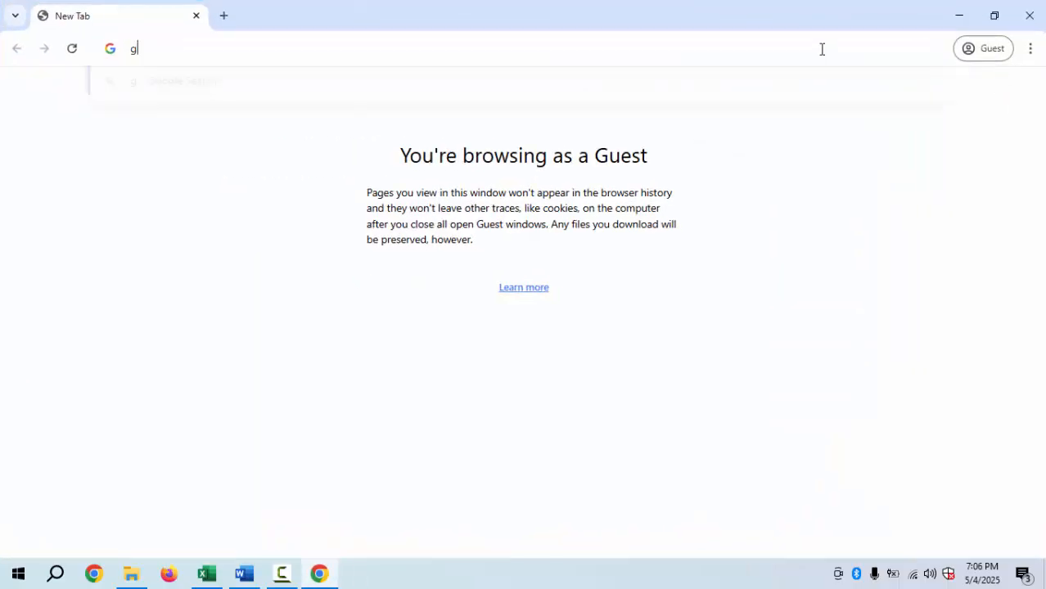
{"action": "type", "text": "oogle.com"}
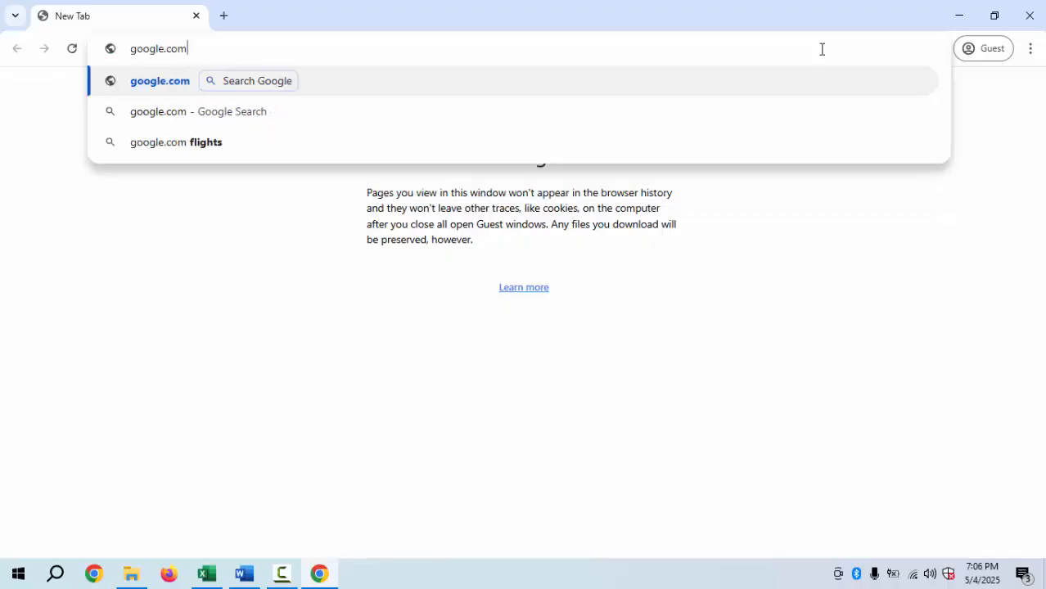
{"action": "key", "text": "Return"}
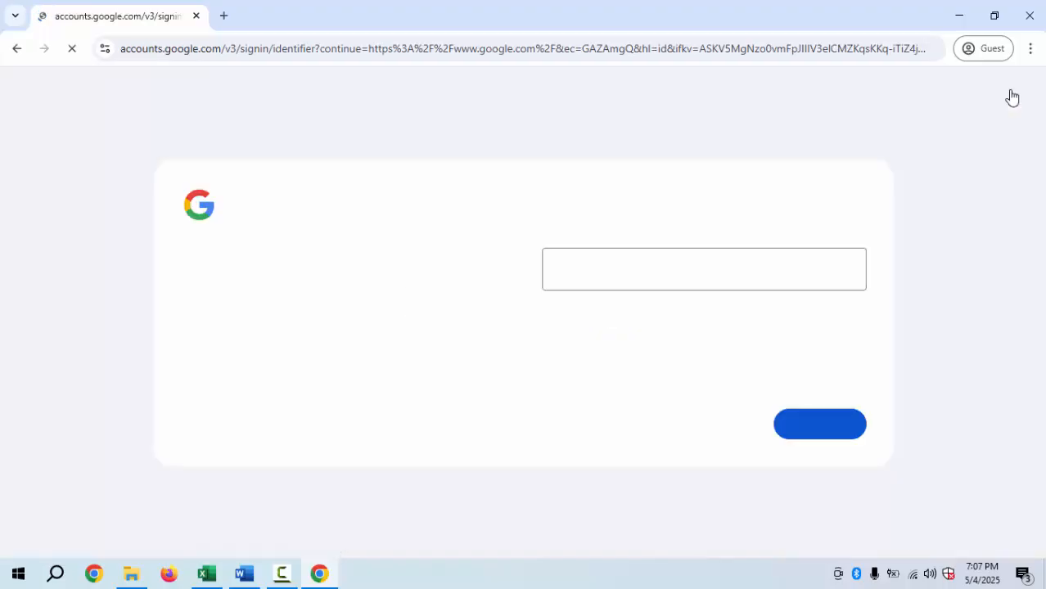
Sign in to the Google account with the account e-mail and password.
{"action": "type", "text": "z"}
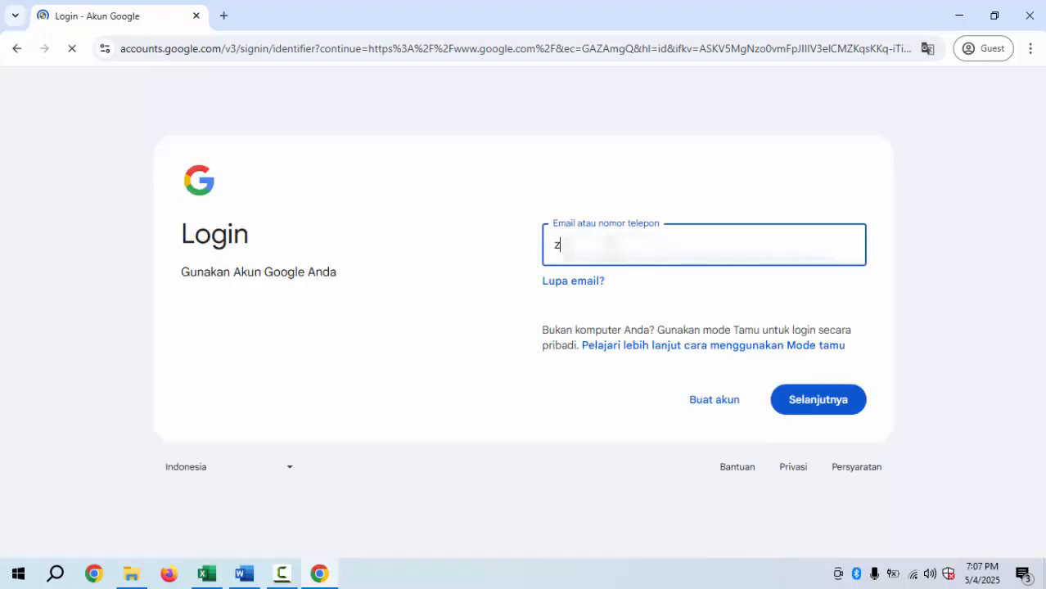
{"action": "type", "text": "a****"}
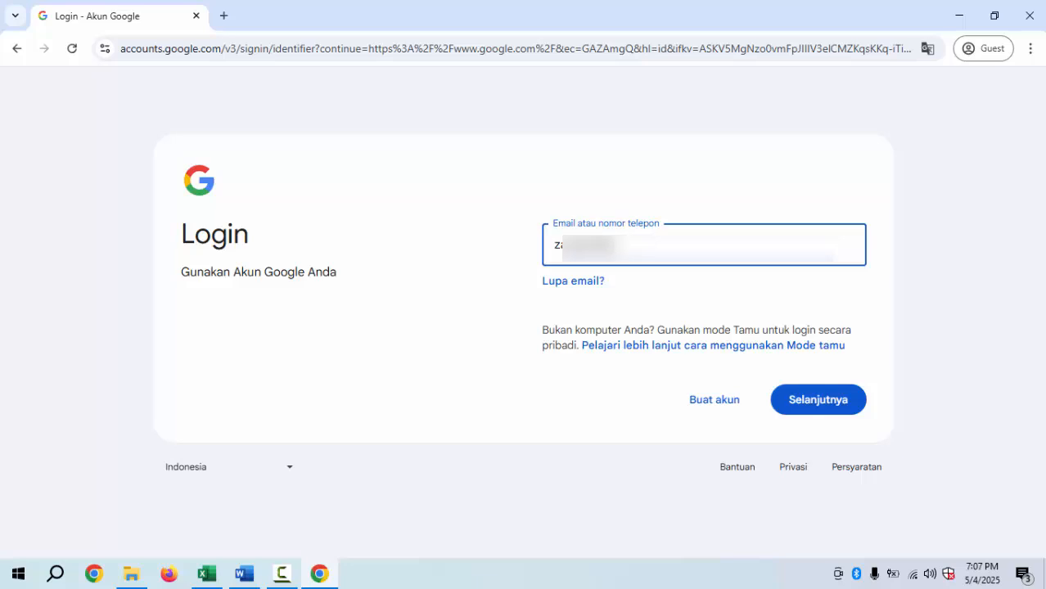
{"action": "type", "text": "**"}
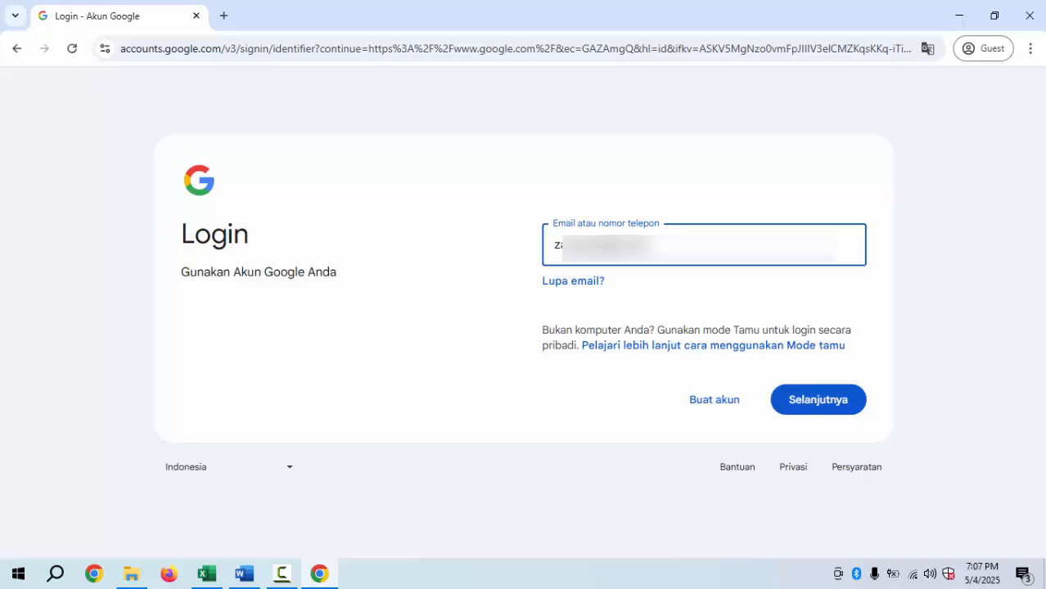
{"action": "type", "text": "**"}
{"action": "key", "text": "Return"}
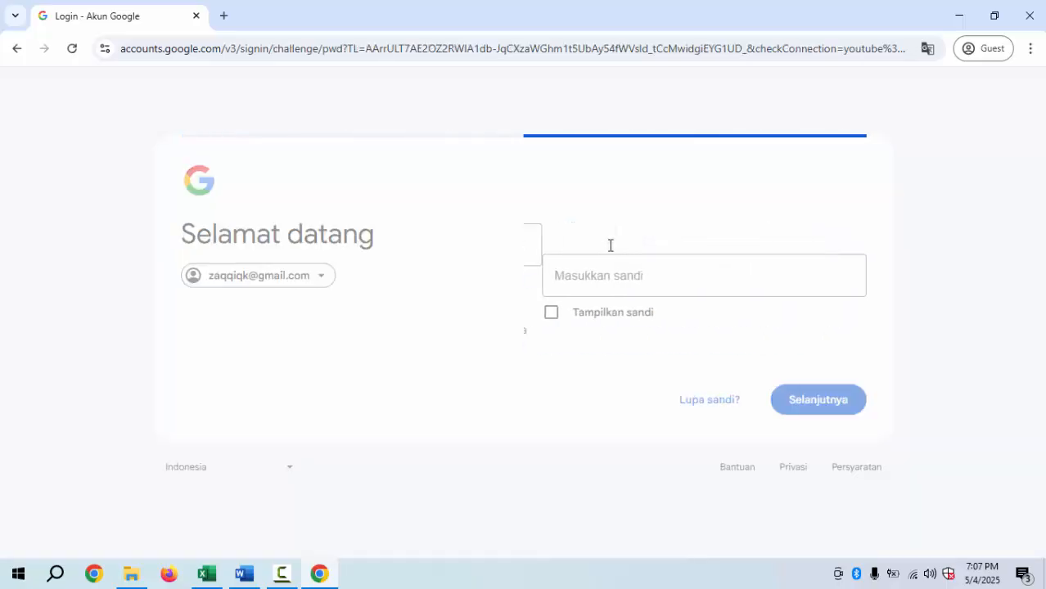
{"action": "type", "text": "***"}
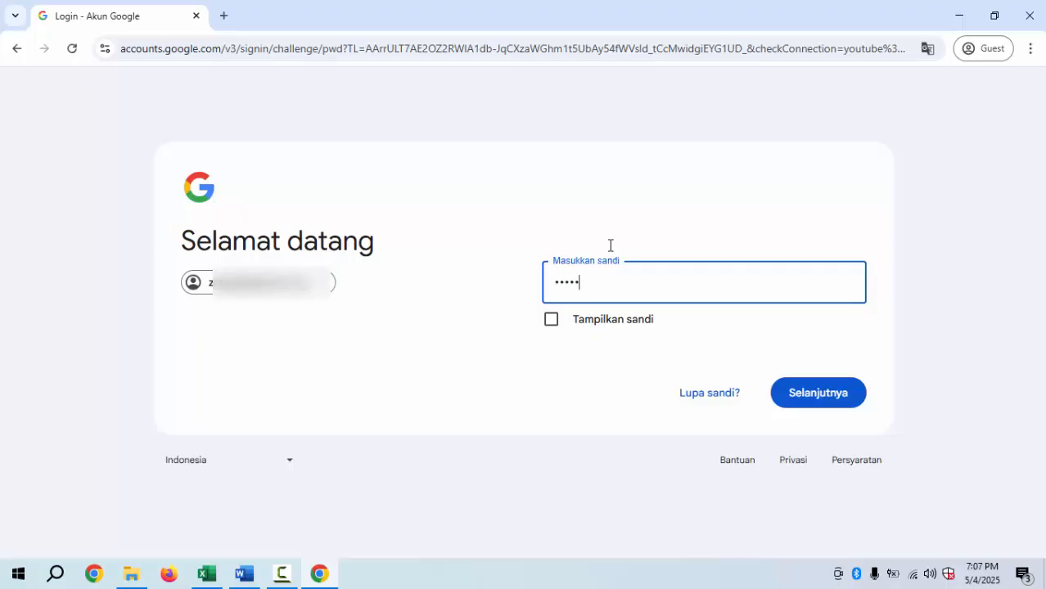
{"action": "type", "text": "******"}
{"action": "key", "text": "Return"}
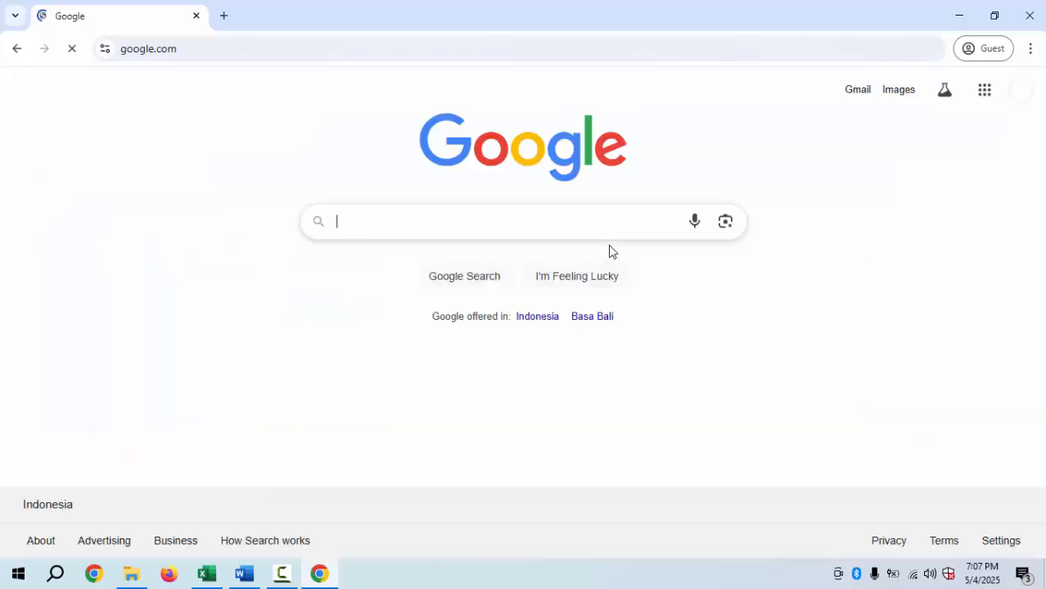
Open Google Drive and go to the Dokumen Latihan folder in My Drive.
{"action": "left_click", "coordinate": [982, 95]}
{"action": "left_click", "coordinate": [897, 181]}
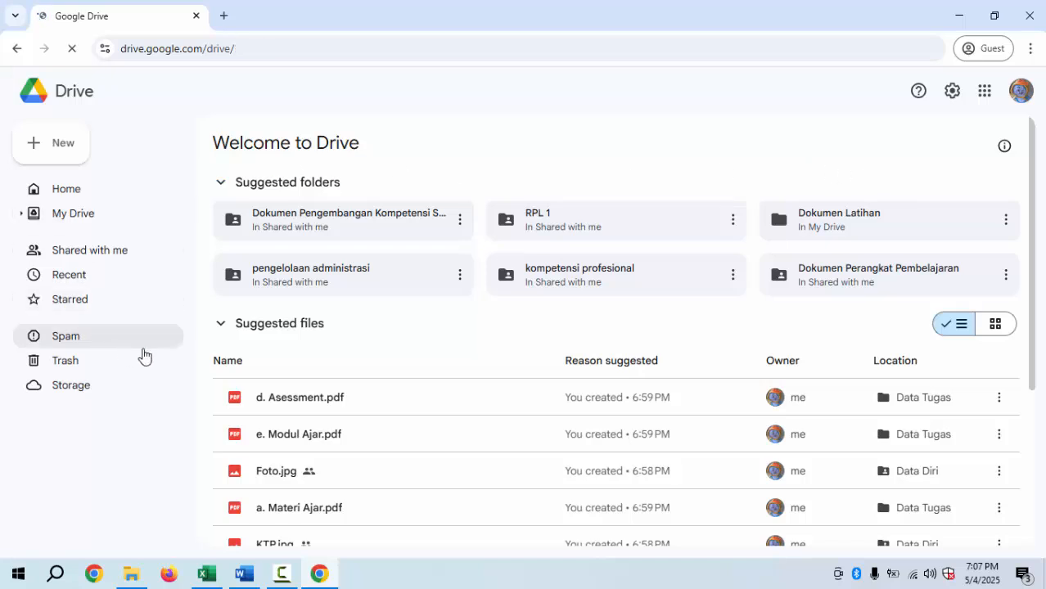
{"action": "left_click", "coordinate": [65, 221]}
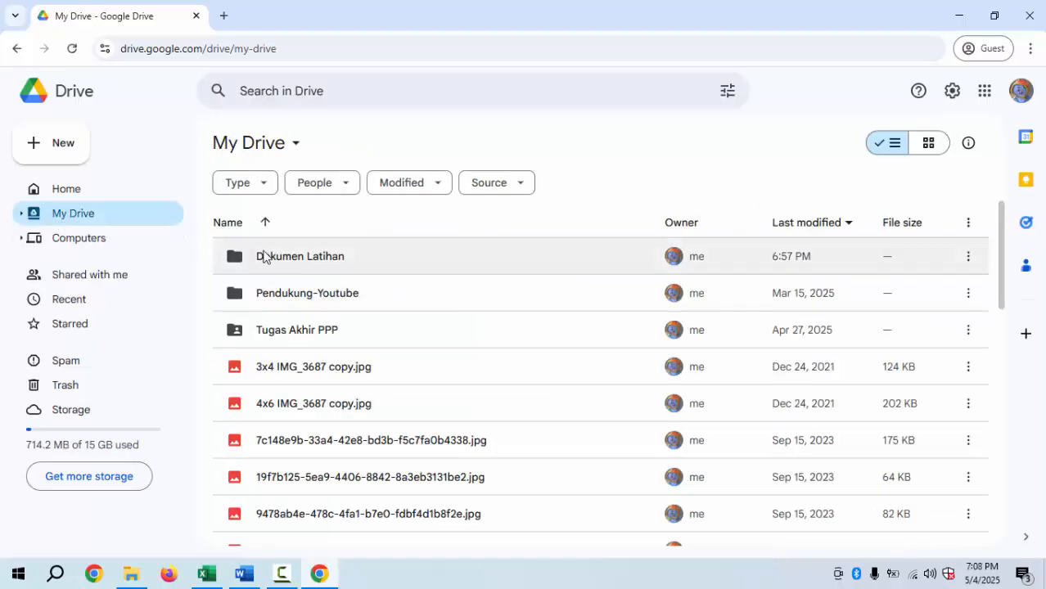
{"action": "left_click", "coordinate": [290, 257]}
{"action": "double_click", "coordinate": [289, 257]}
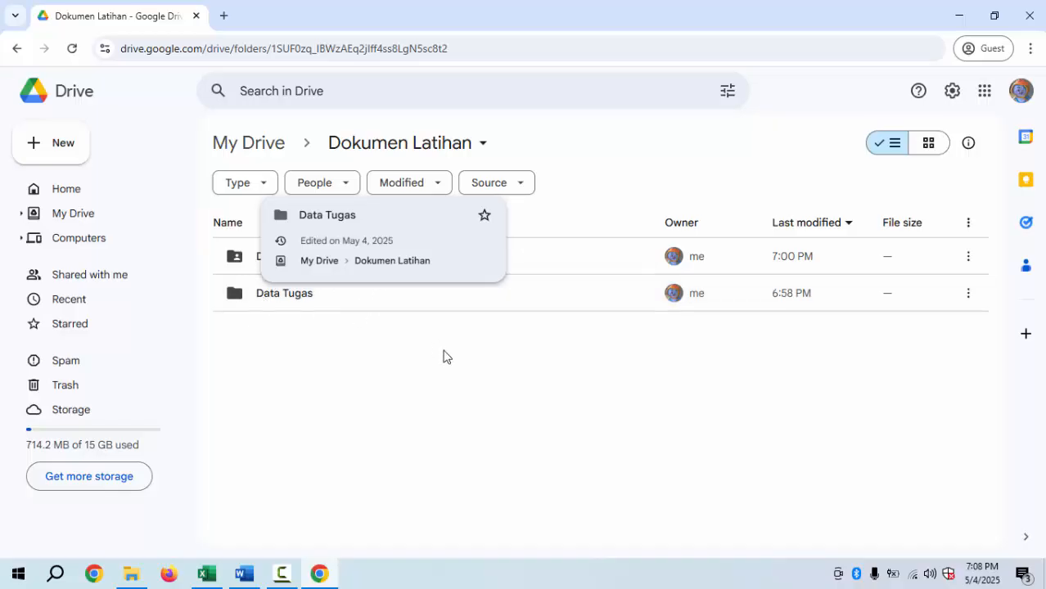
Share the Data Tugas folder with general access set to Anyone with the link, and deselect the folder.
{"action": "left_click", "coordinate": [968, 296]}
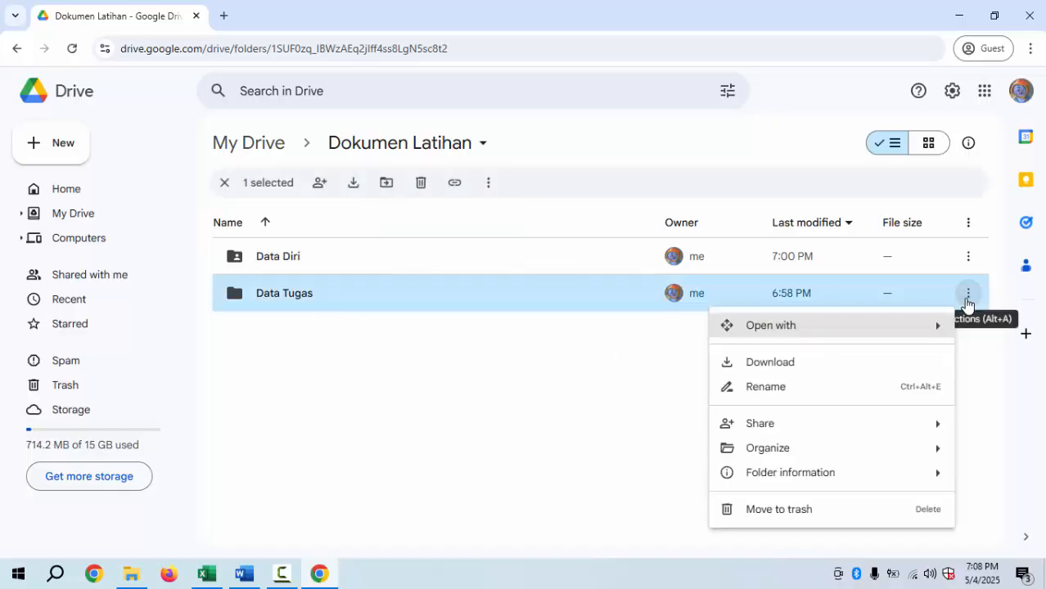
{"action": "mouse_move", "coordinate": [765, 423]}
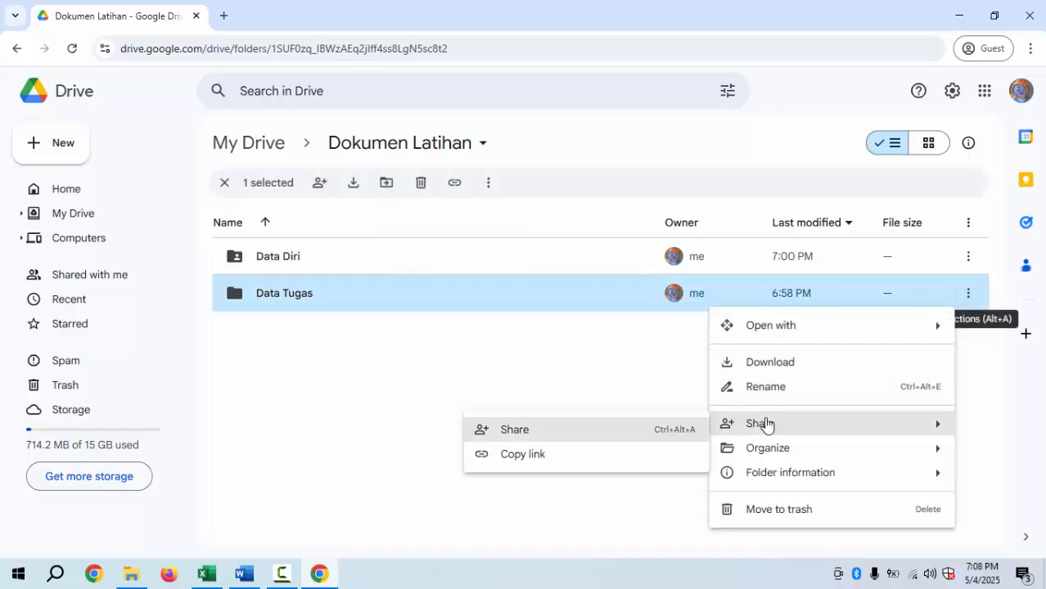
{"action": "left_click", "coordinate": [516, 431]}
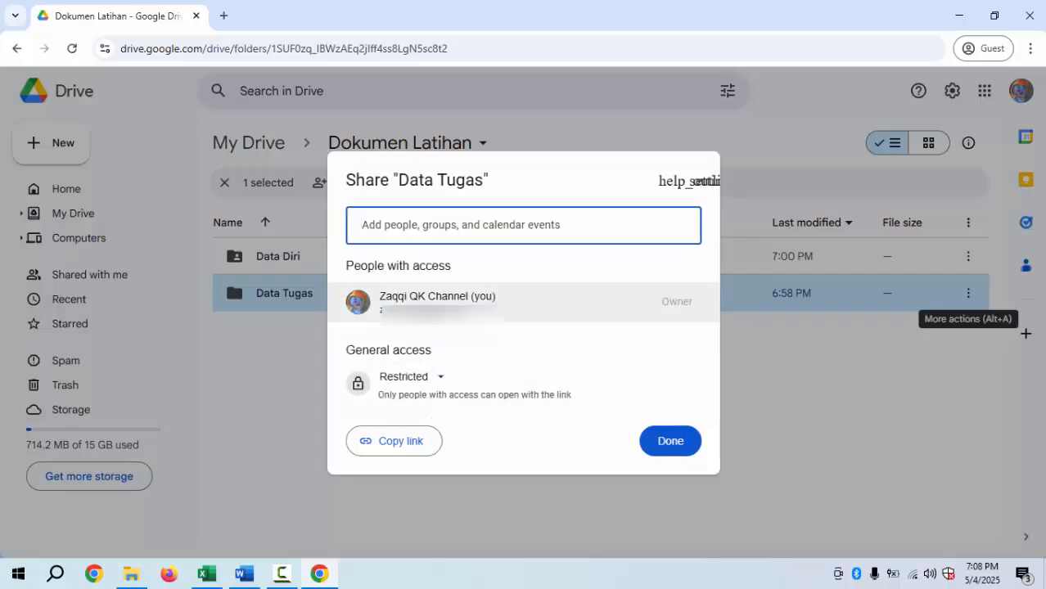
{"action": "left_click", "coordinate": [426, 385]}
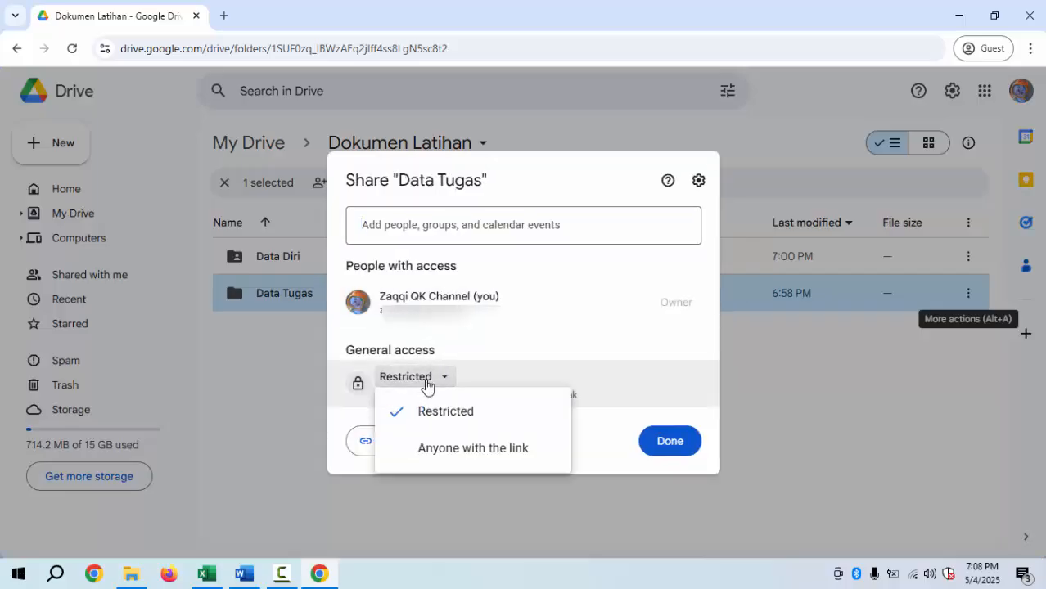
{"action": "left_click", "coordinate": [471, 449]}
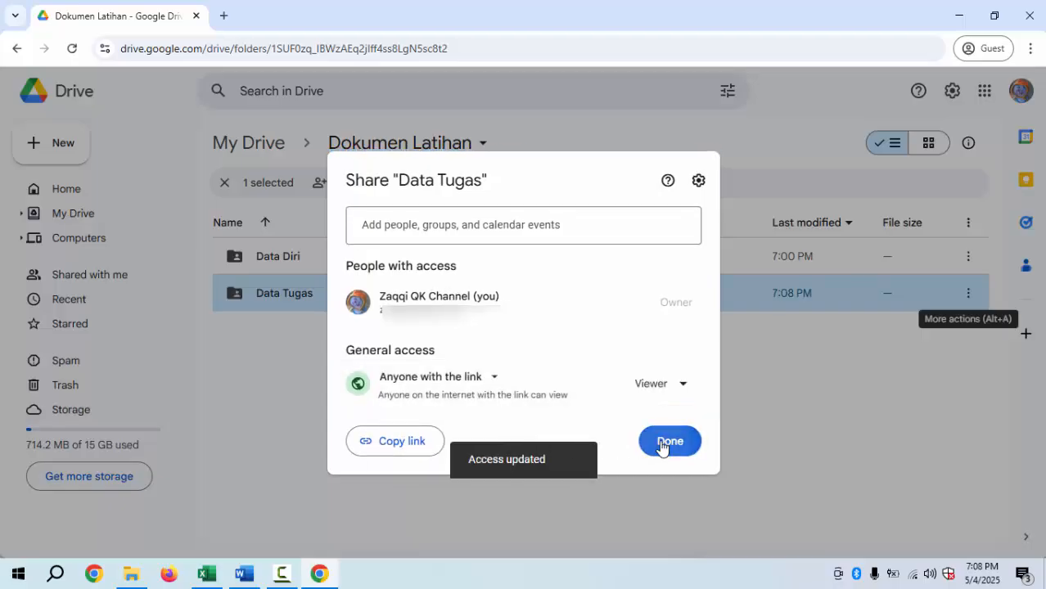
{"action": "left_click", "coordinate": [662, 445]}
{"action": "left_click", "coordinate": [501, 408]}
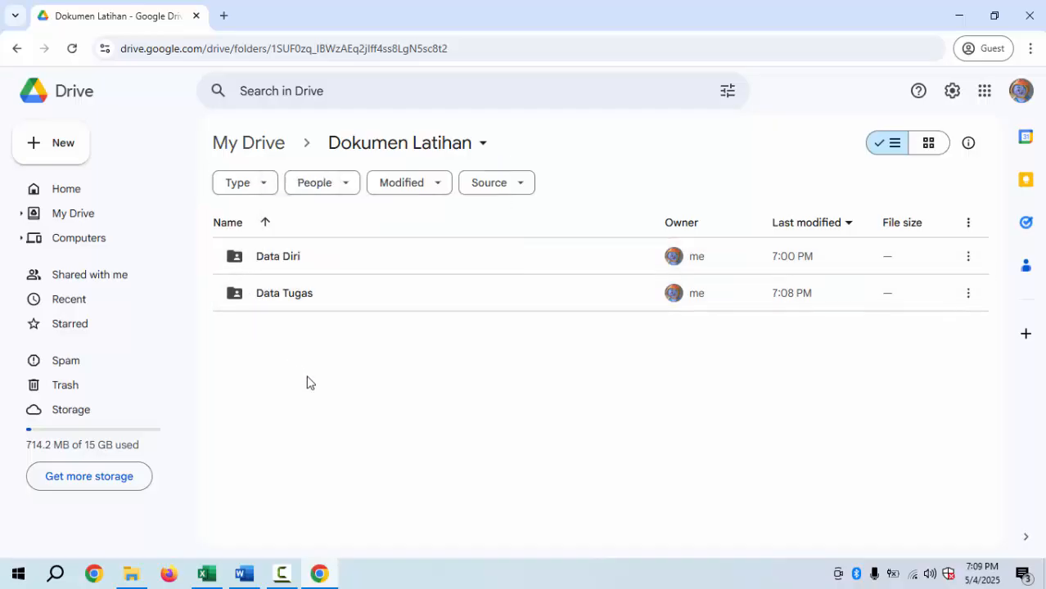
Sign out of the Google account and close the Chrome guest window.
{"action": "left_click", "coordinate": [1021, 91]}
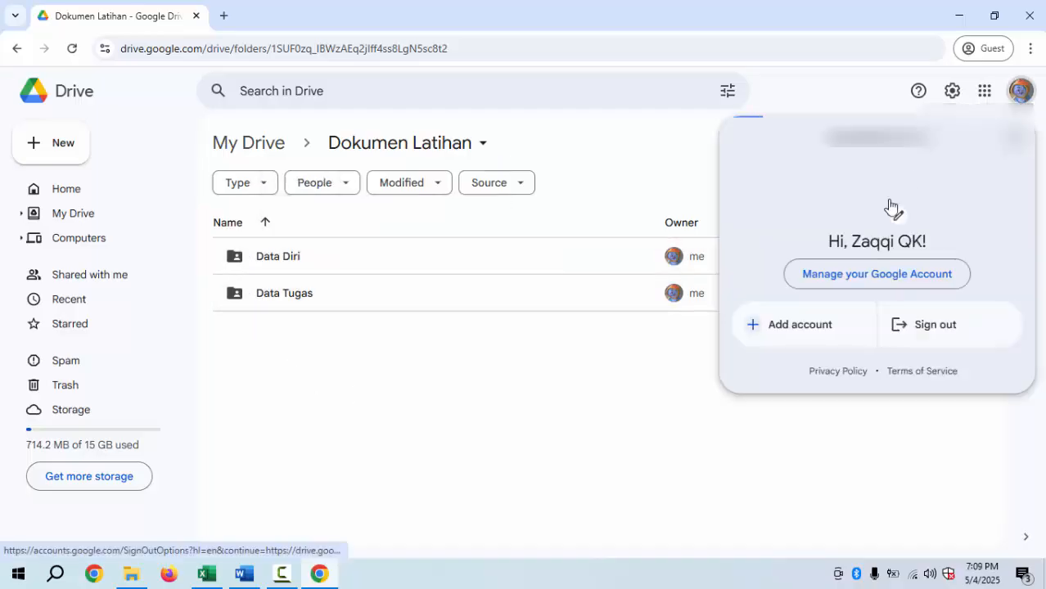
{"action": "left_click", "coordinate": [925, 324]}
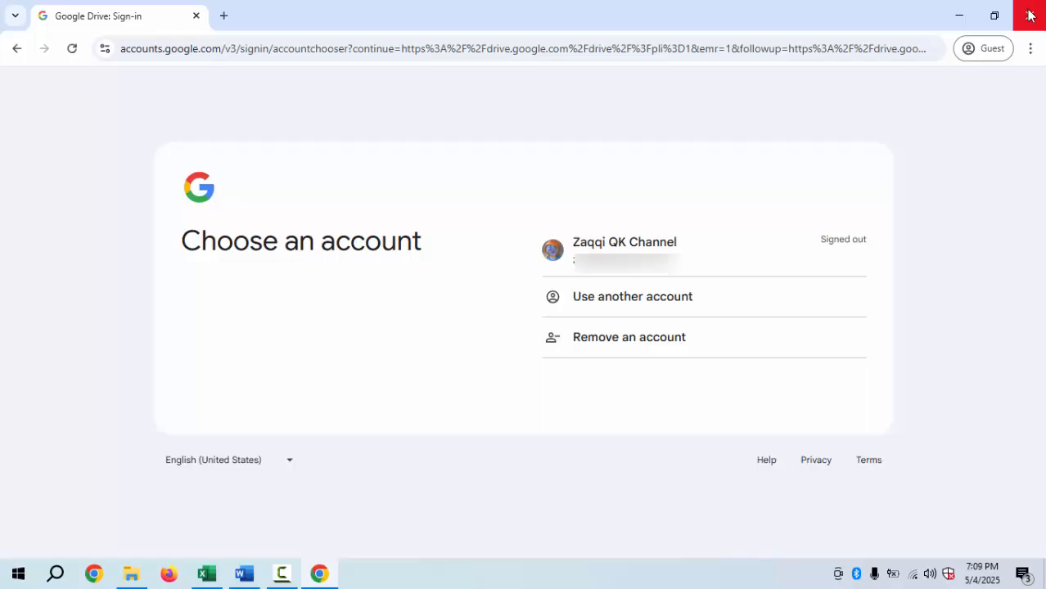
{"action": "left_click", "coordinate": [1029, 16]}
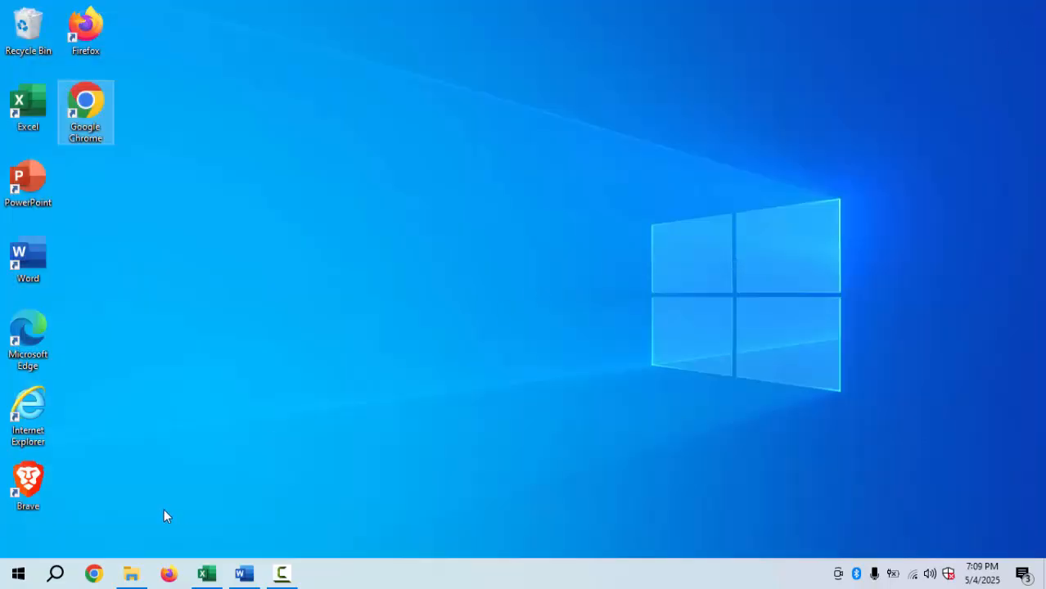
Switch to No.docx in Word, test the Data Tugas link while signed out, close the browser, and minimize Word.
{"action": "left_click", "coordinate": [244, 569]}
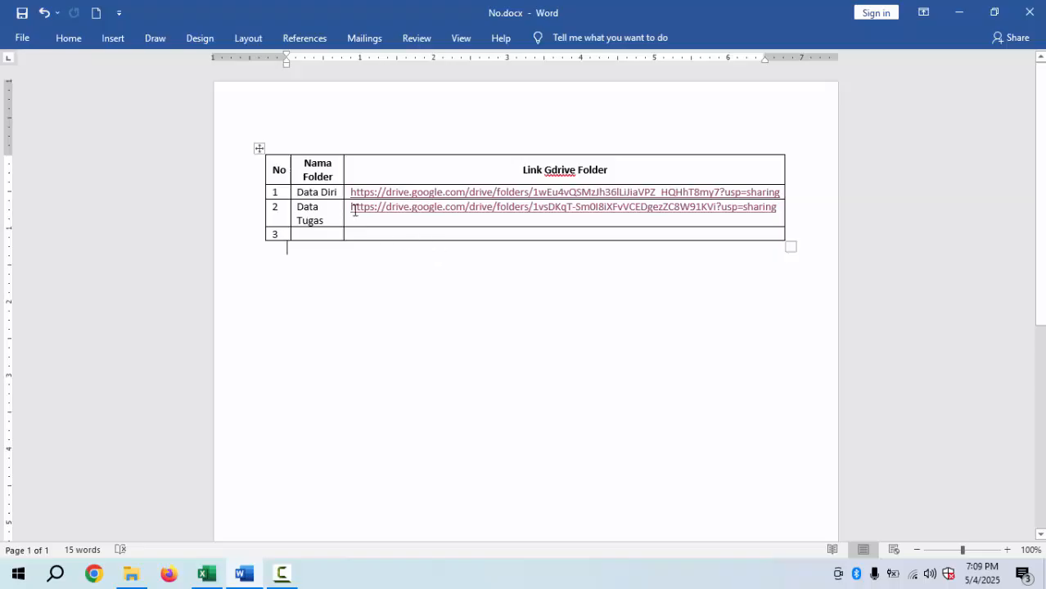
{"action": "left_click", "coordinate": [404, 214], "text": "ctrl"}
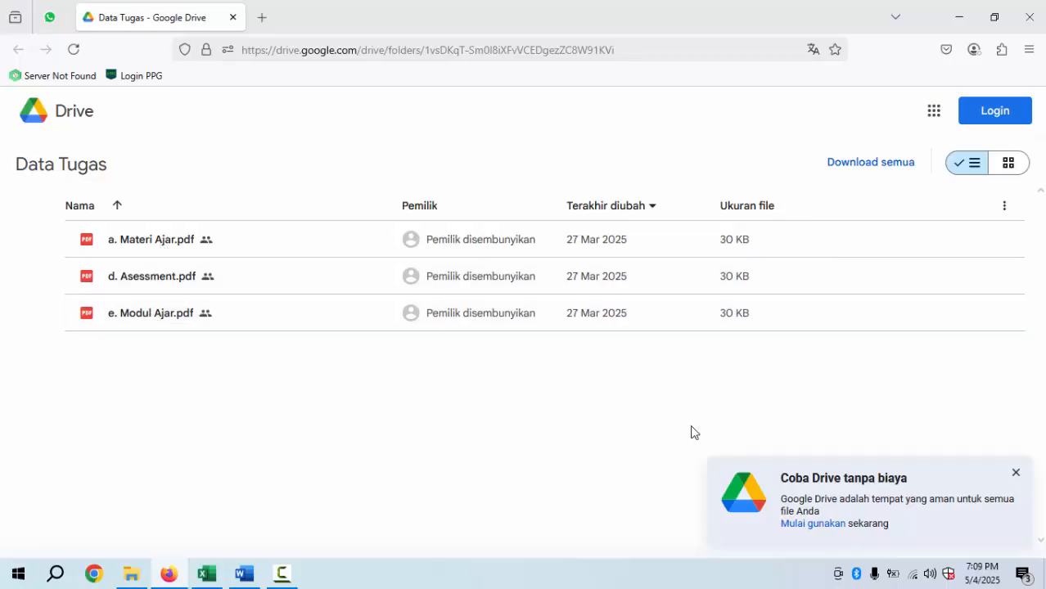
{"action": "left_click", "coordinate": [1016, 473]}
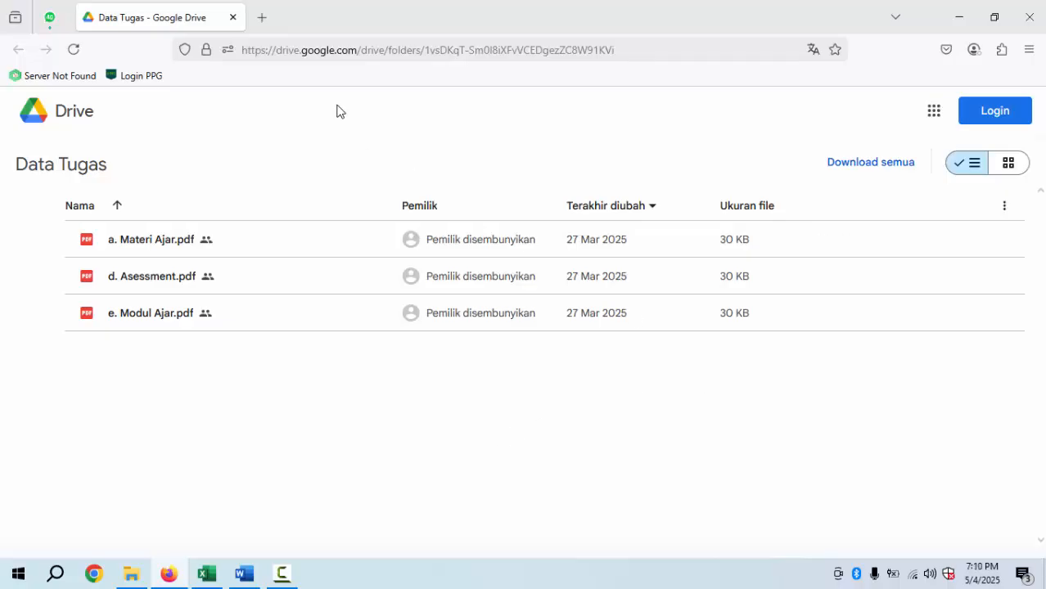
{"action": "left_click", "coordinate": [1030, 16]}
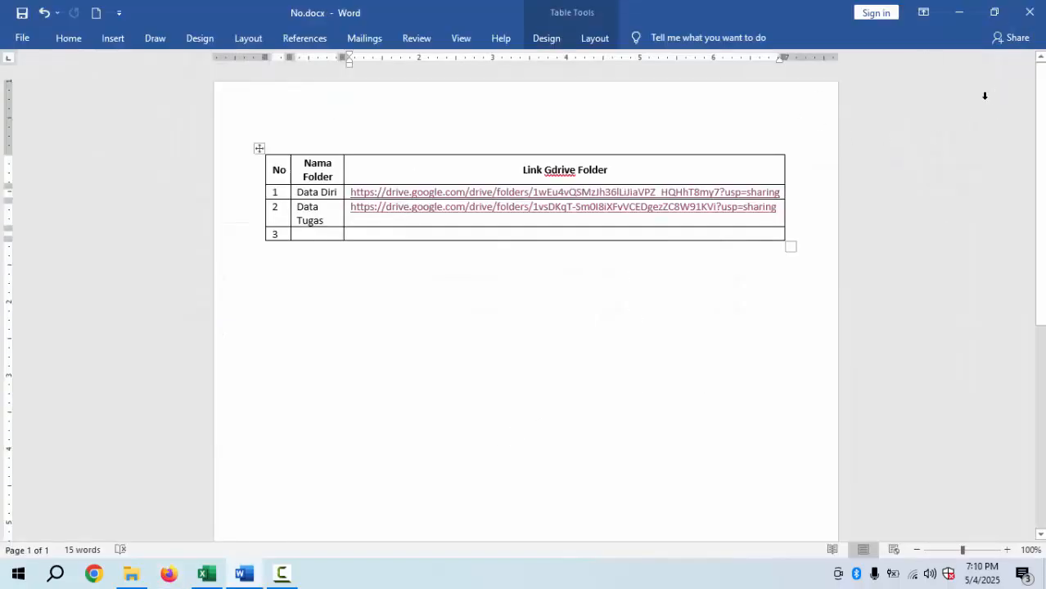
{"action": "left_click", "coordinate": [957, 14]}
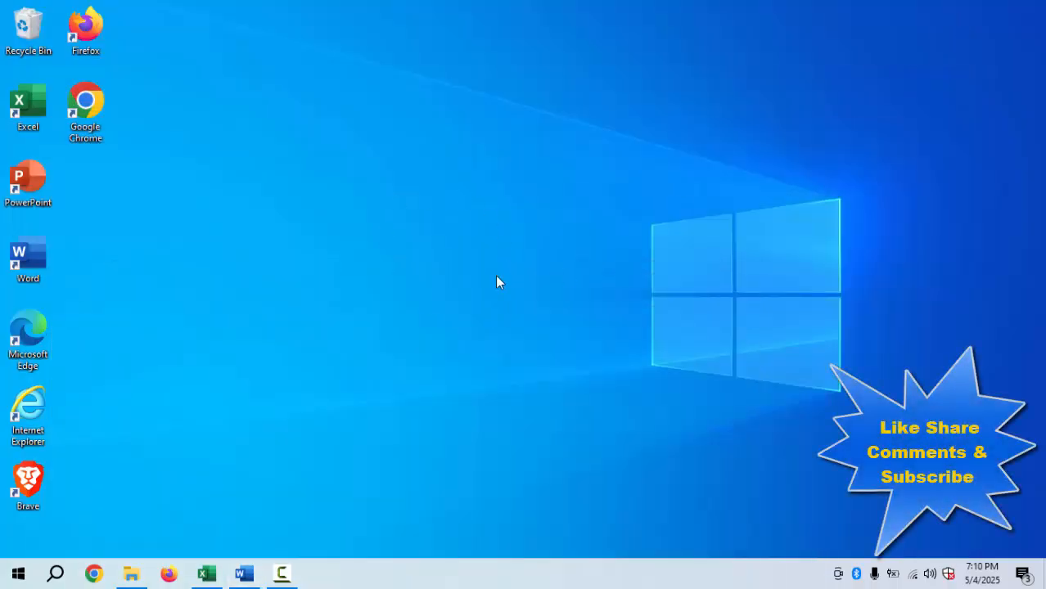